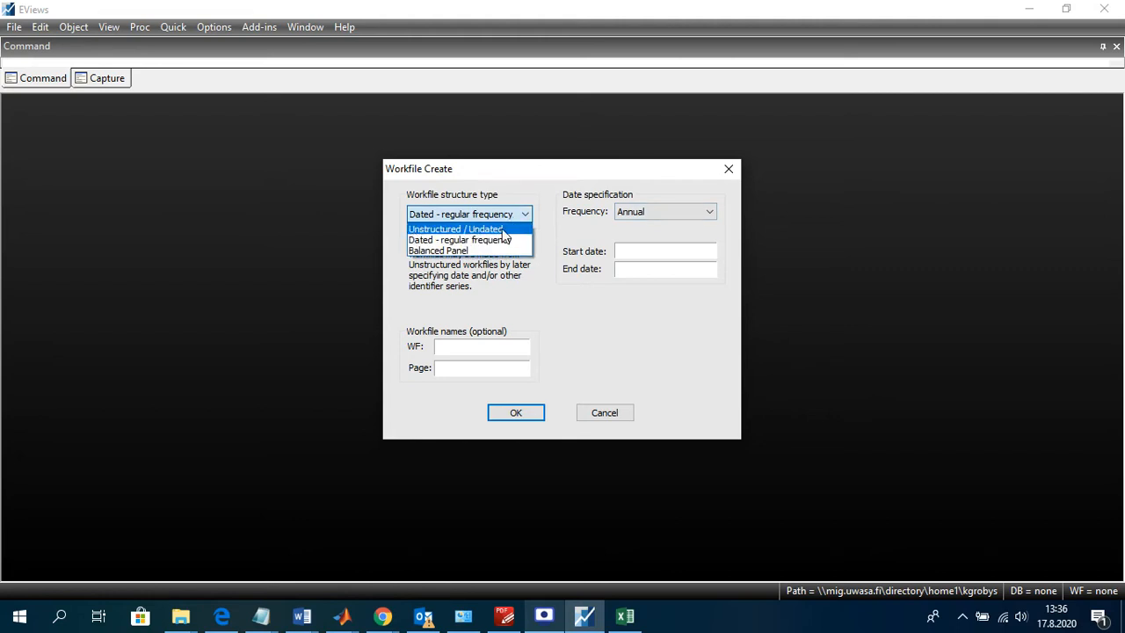
Cancel the workfile creation and switch to the Excel workbook of 25 portfolios to examine its portfolio headers and date range.
click(484, 240)
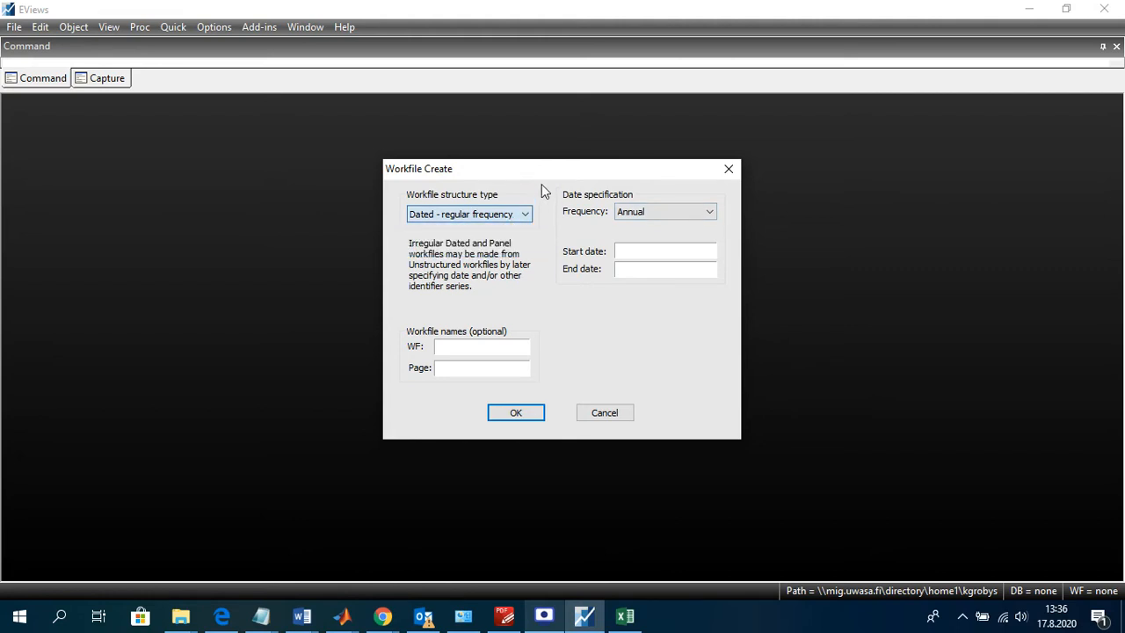
click(731, 172)
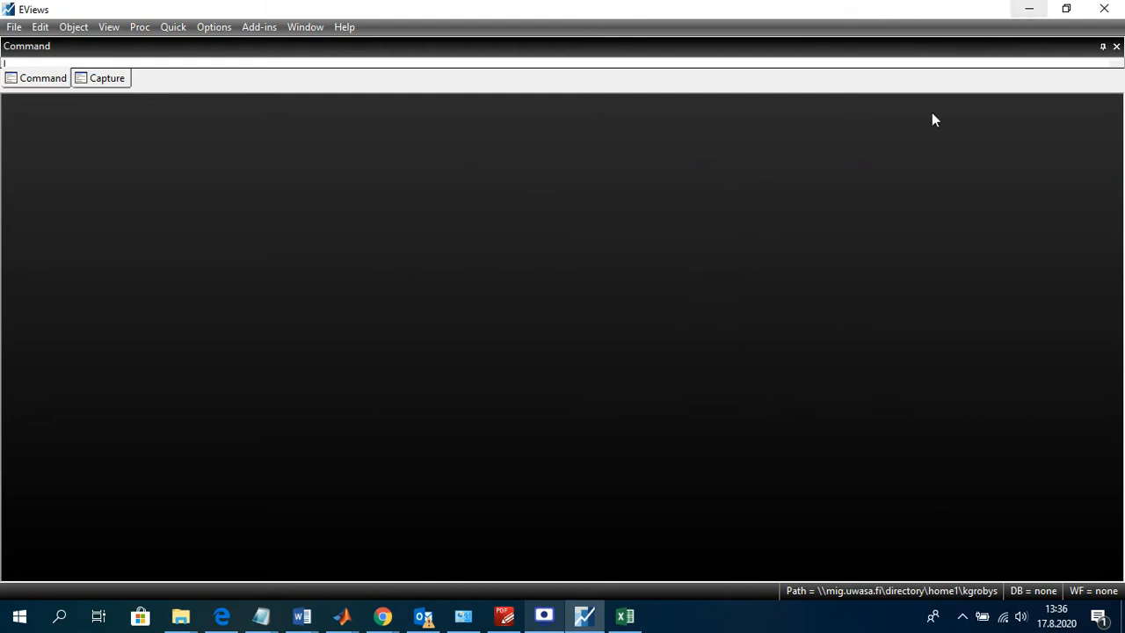
click(627, 617)
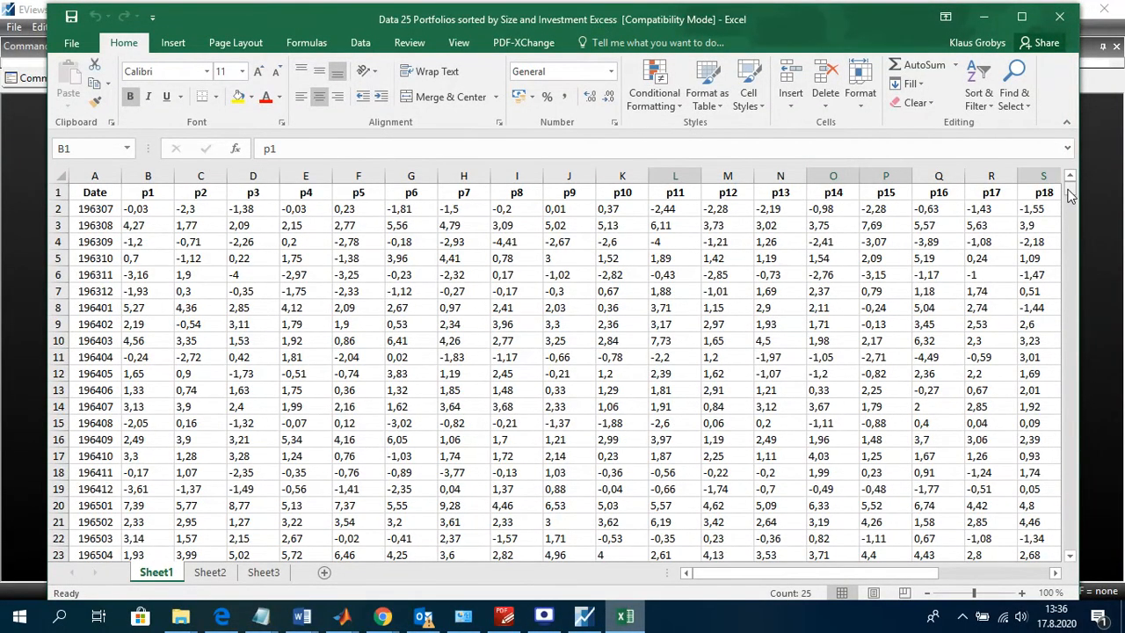
drag(146, 192, 940, 192)
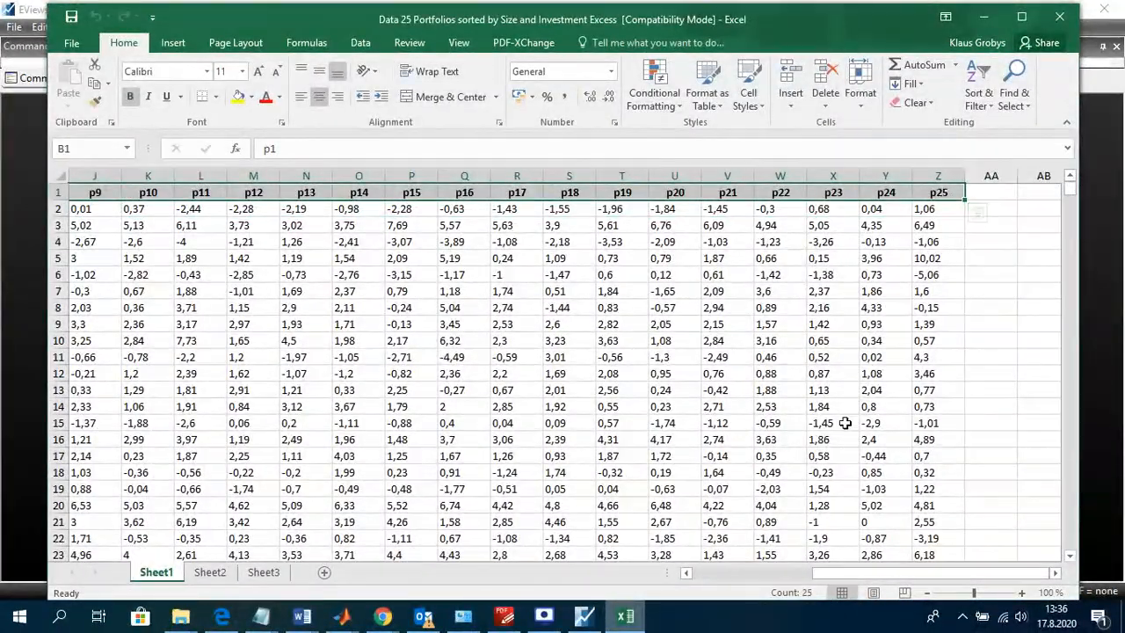
drag(857, 573, 757, 588)
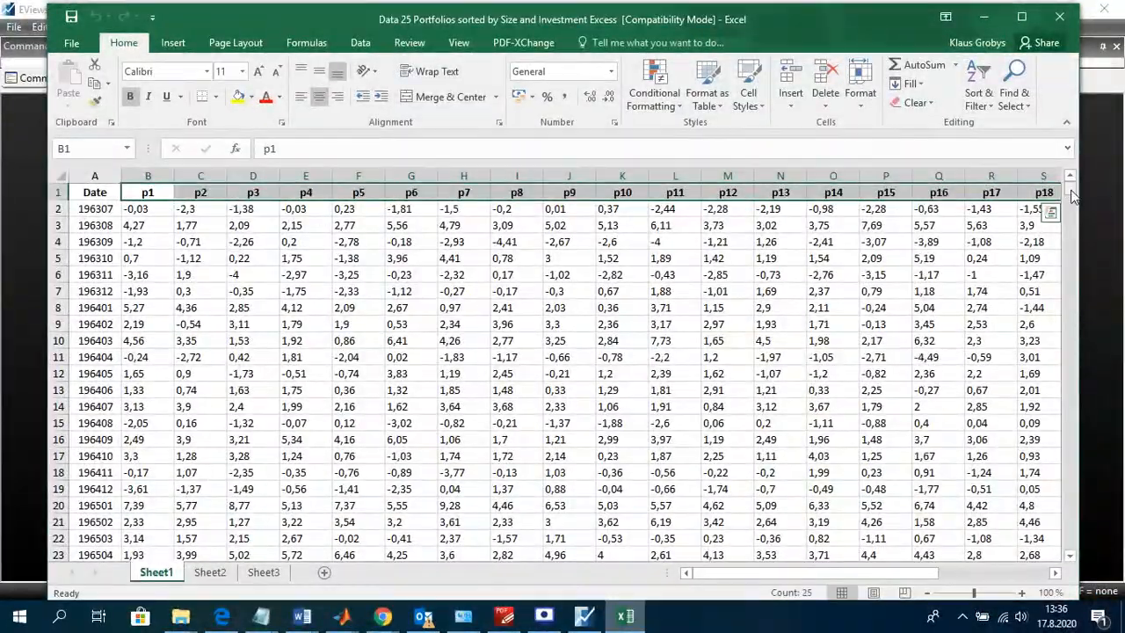
drag(1070, 195, 1090, 540)
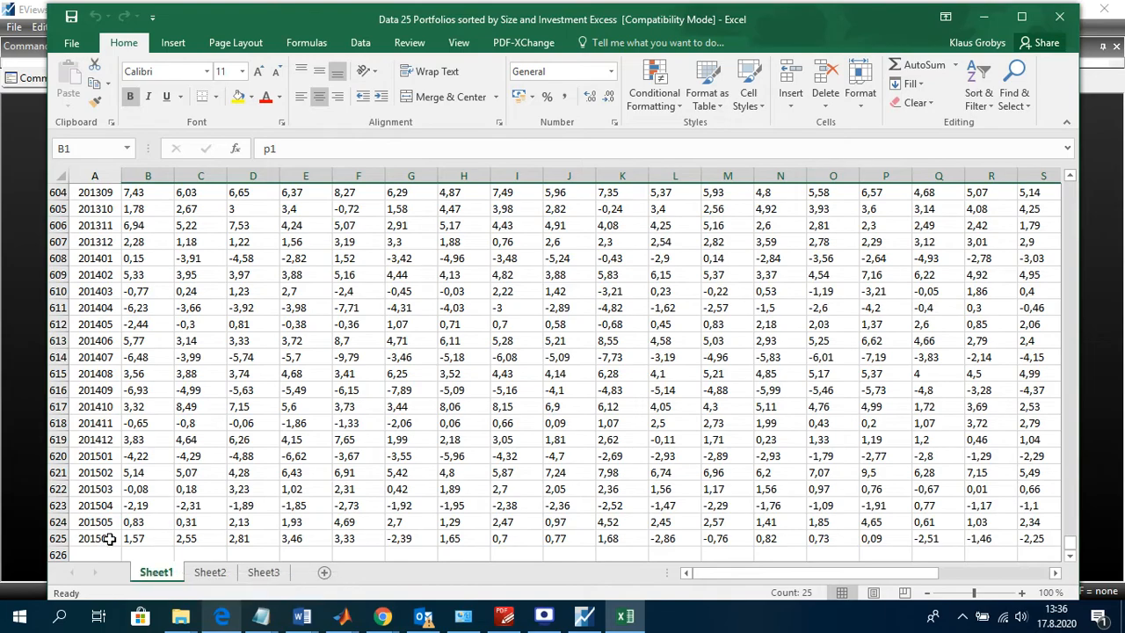
scroll(1040, 536, up, 20)
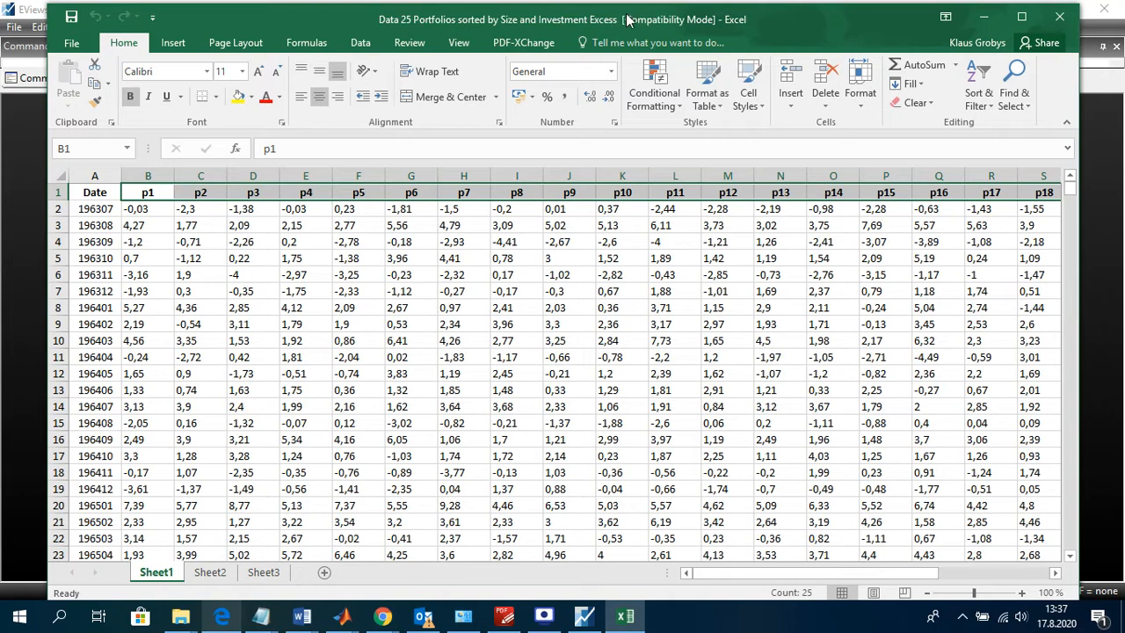
Examine the first monthly returns across the portfolio columns in Sheet1, and close the Excel workbook.
click(149, 208)
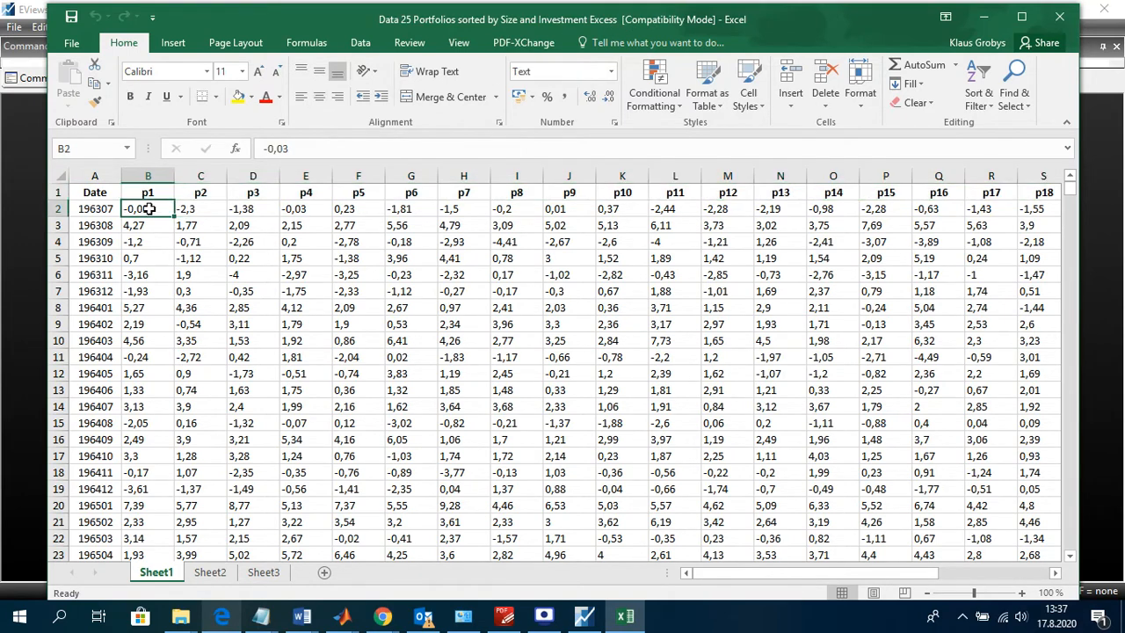
key(Right)
key(Right)
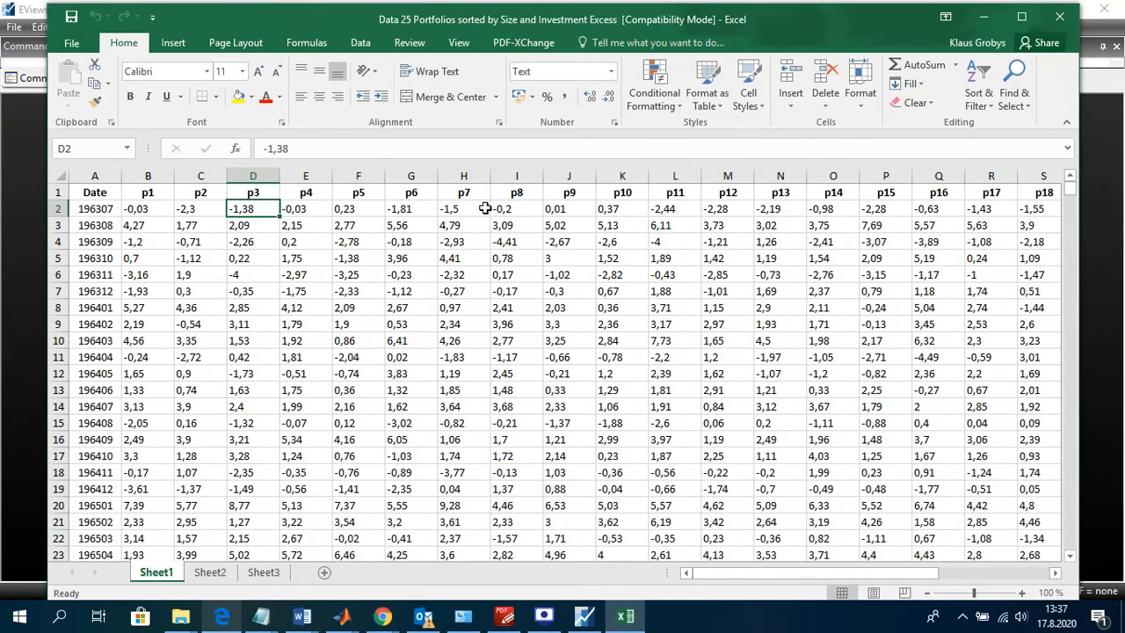
drag(147, 176, 672, 210)
click(576, 258)
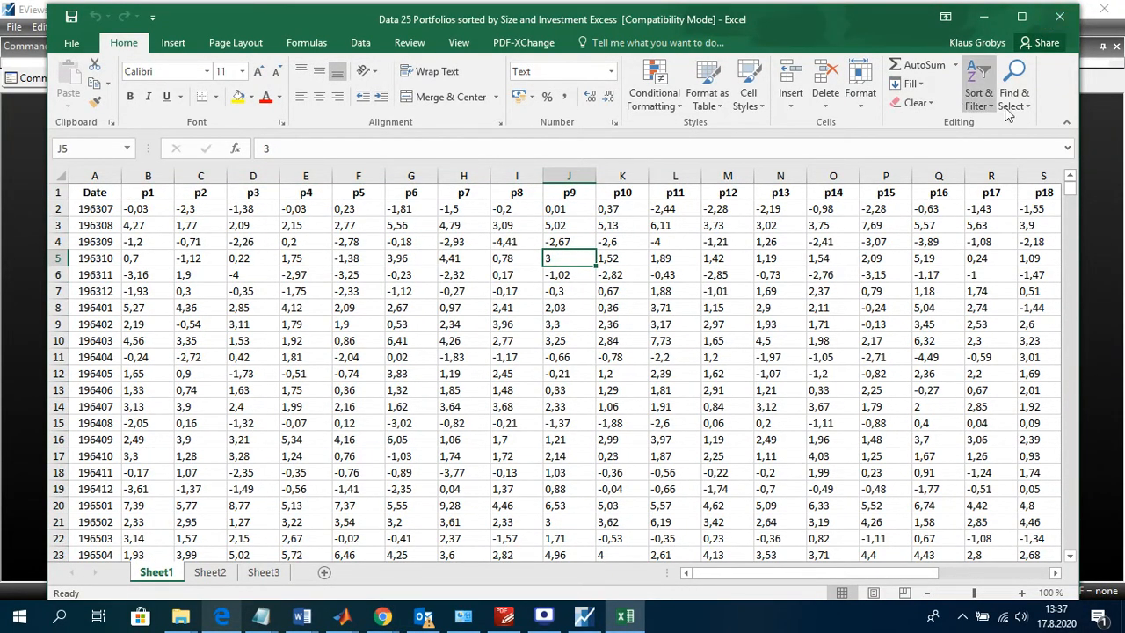
click(1059, 21)
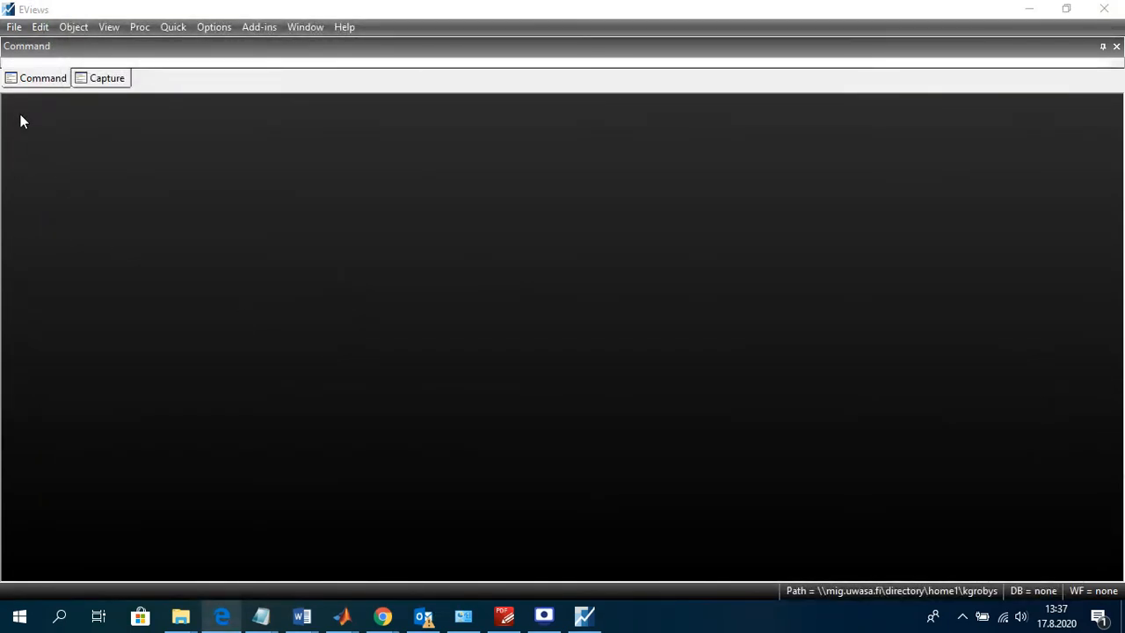
Create a new Unstructured / Undated workfile in EViews with 624 observations and move its window toward the middle of the workspace.
click(19, 28)
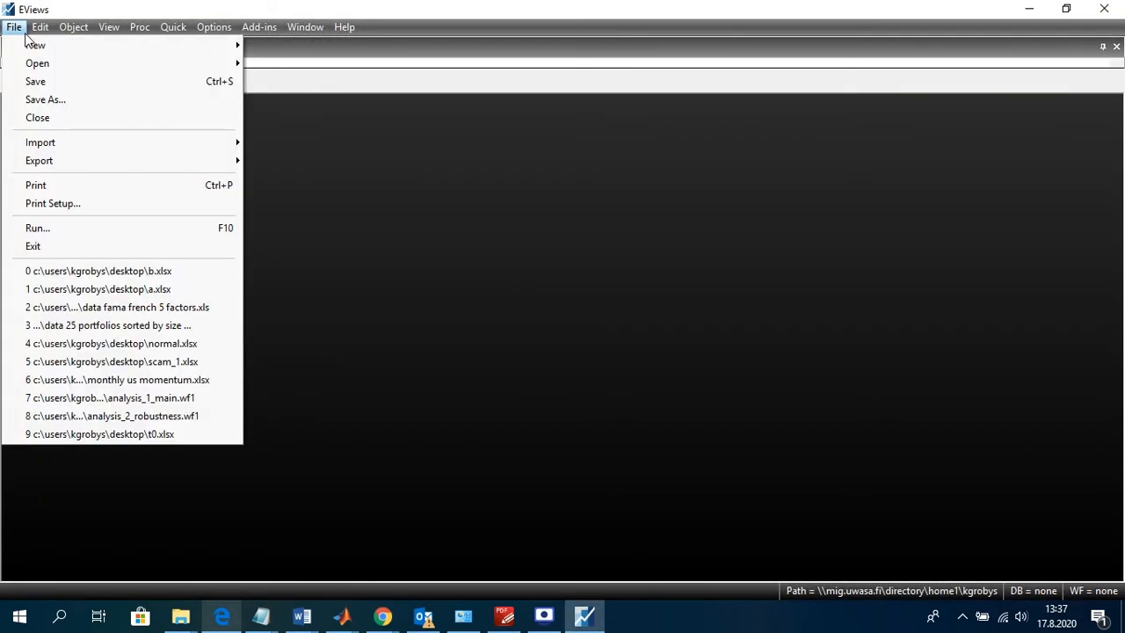
mouse_move(39, 48)
click(319, 48)
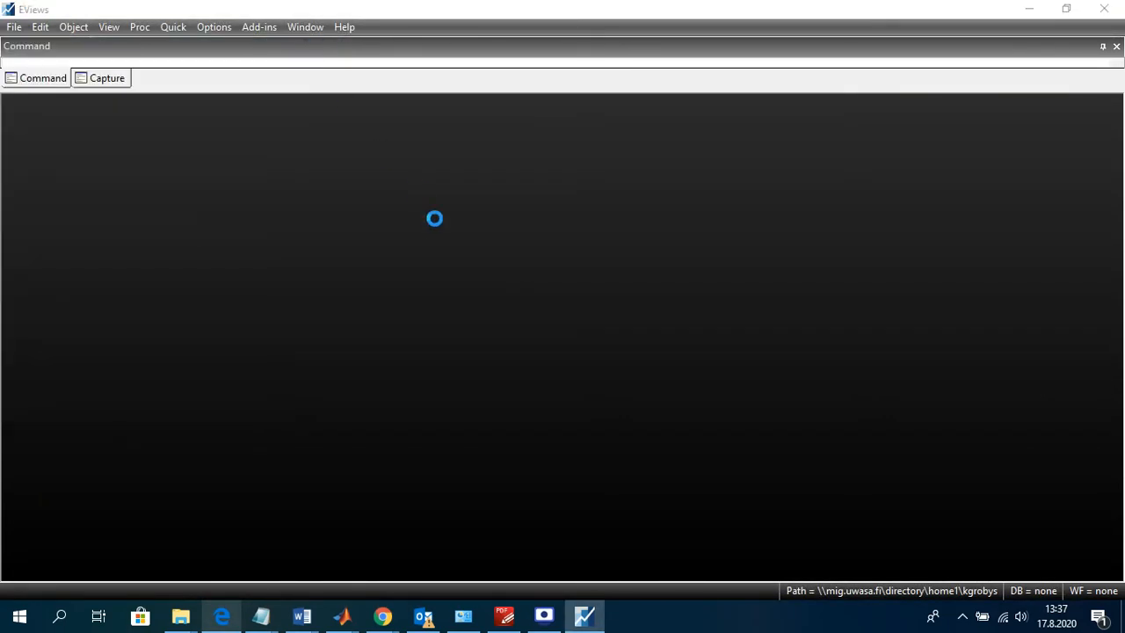
click(490, 214)
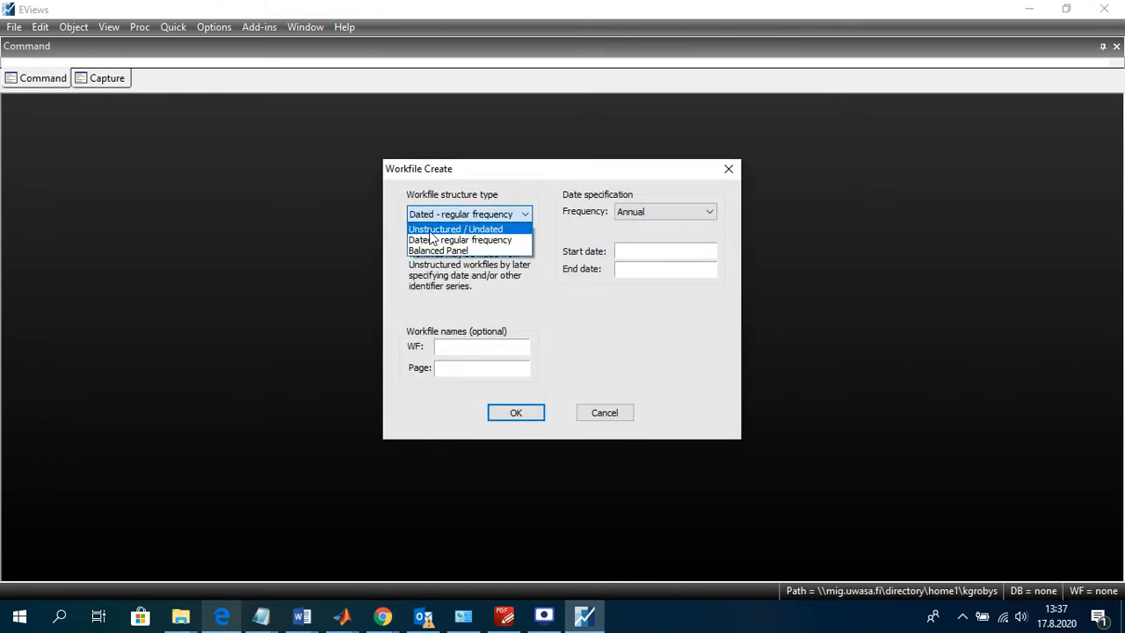
click(497, 229)
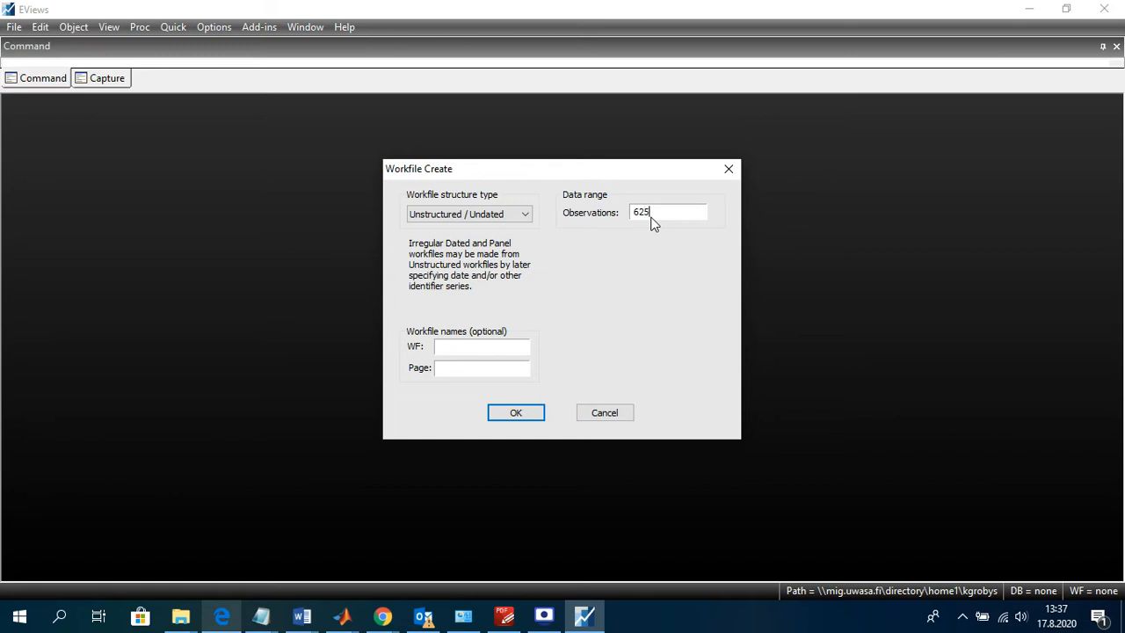
click(515, 412)
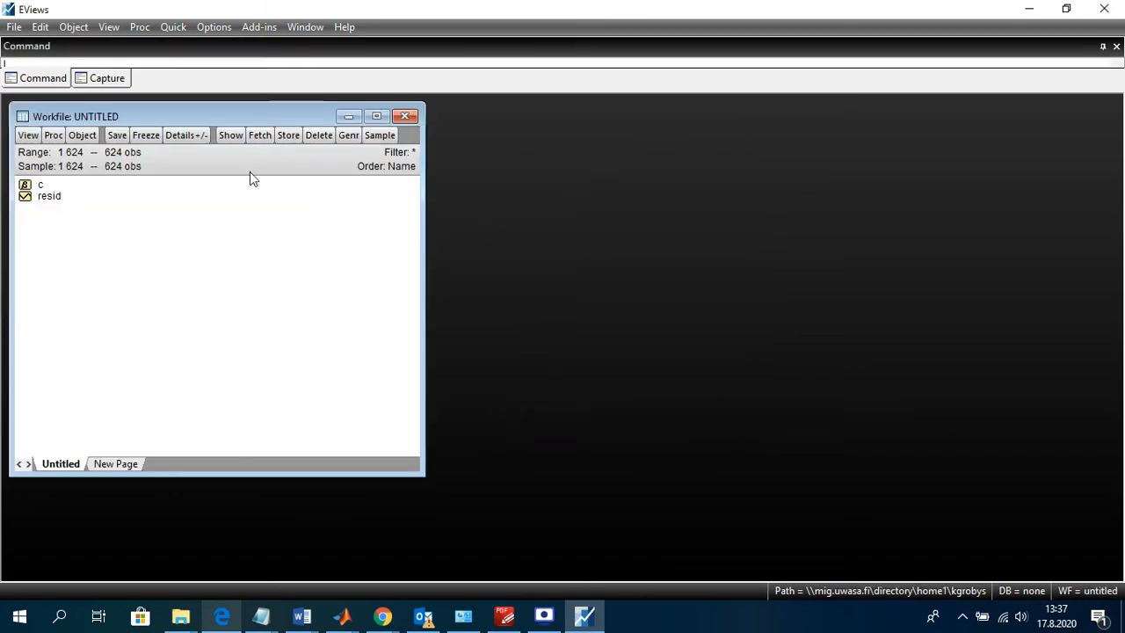
drag(243, 113, 379, 130)
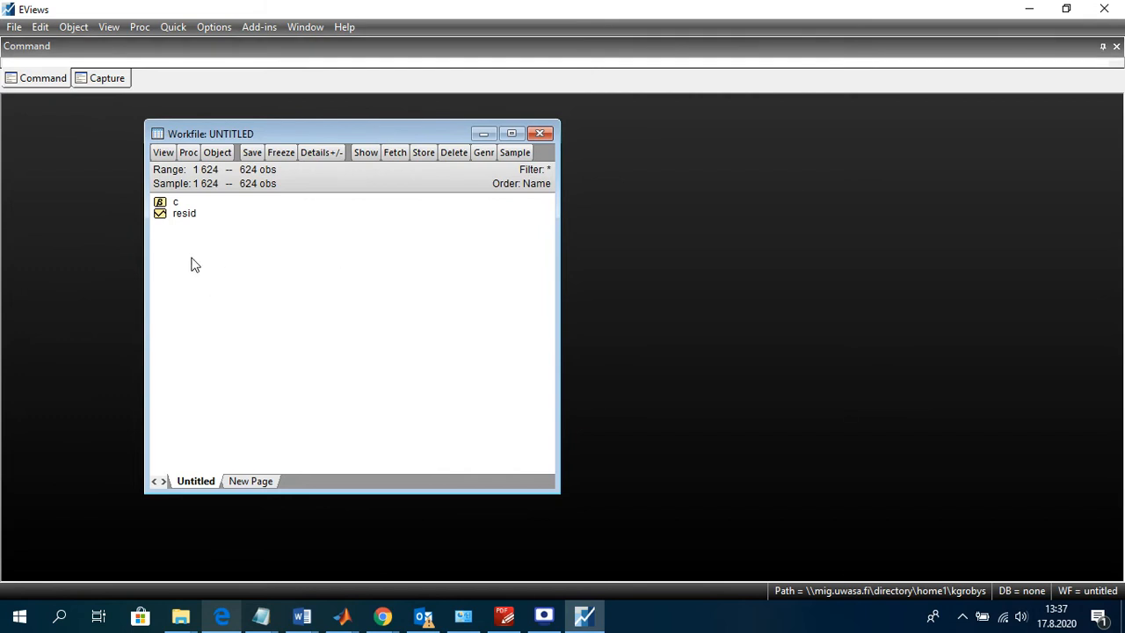
drag(281, 134, 381, 143)
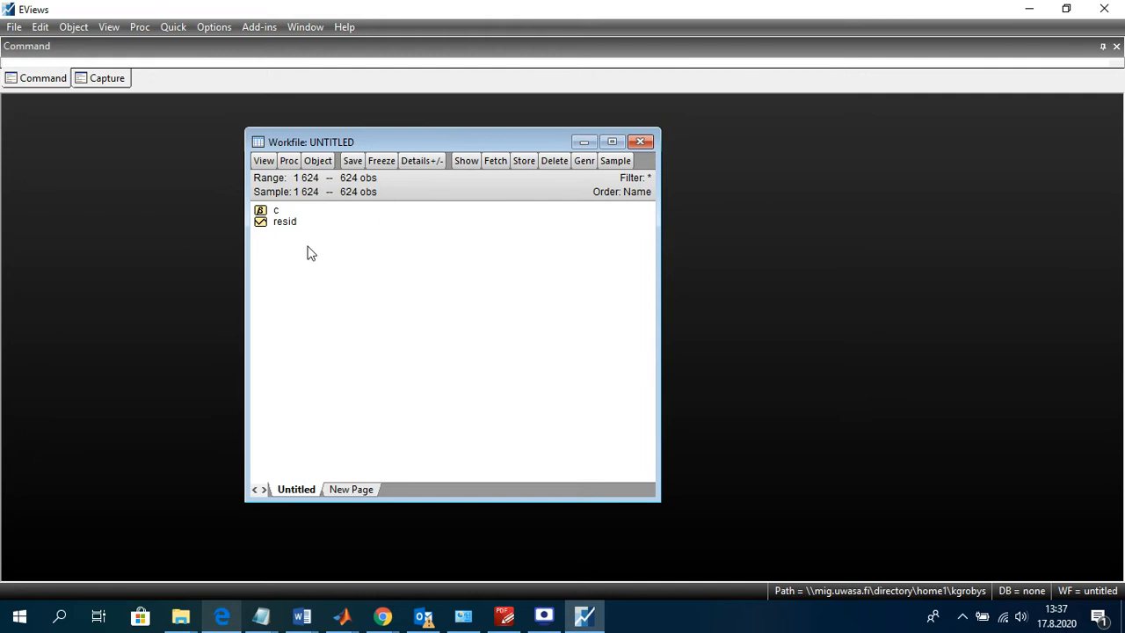
Import the Desktop file Data 25 Portfolios sorted by Size and Investment Excess with its predefined Sheet1 range, without linking to the source.
click(289, 161)
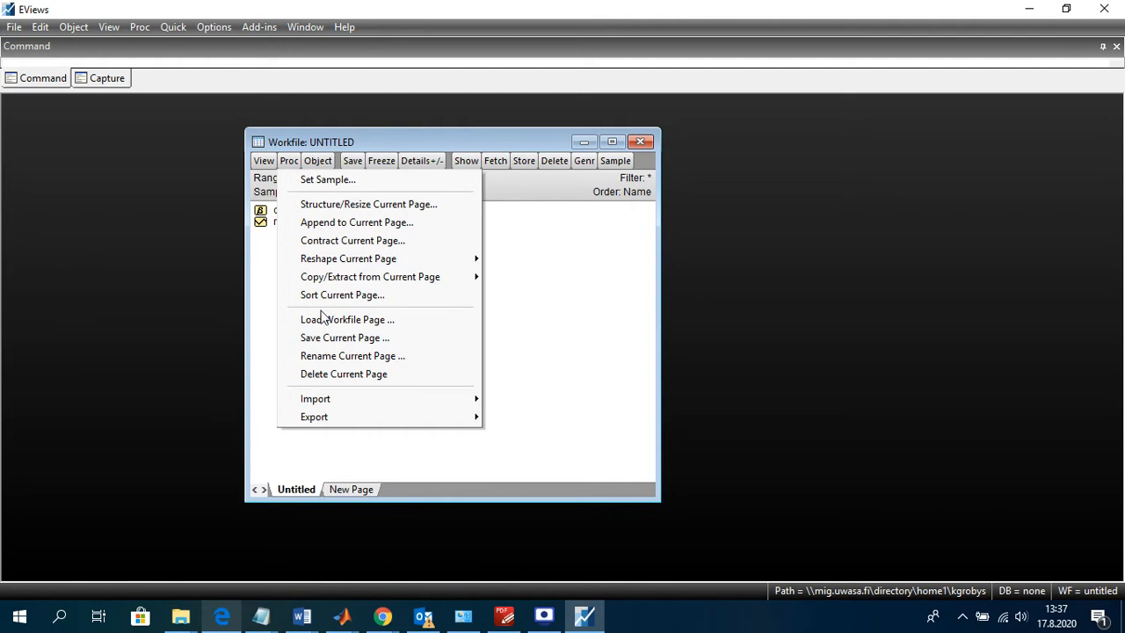
mouse_move(320, 401)
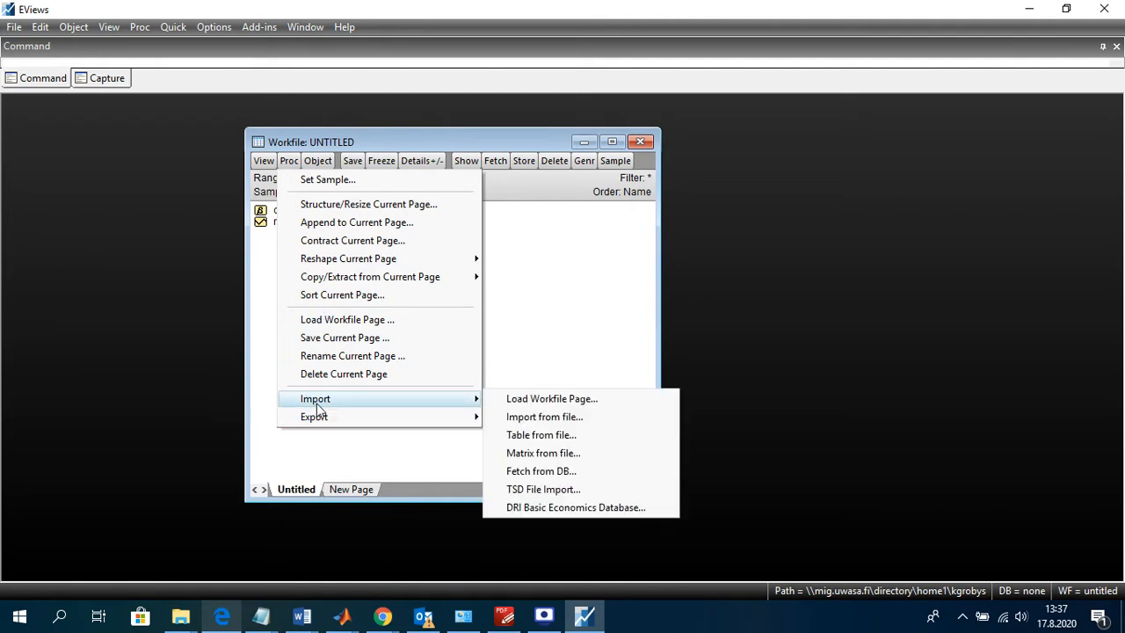
click(573, 418)
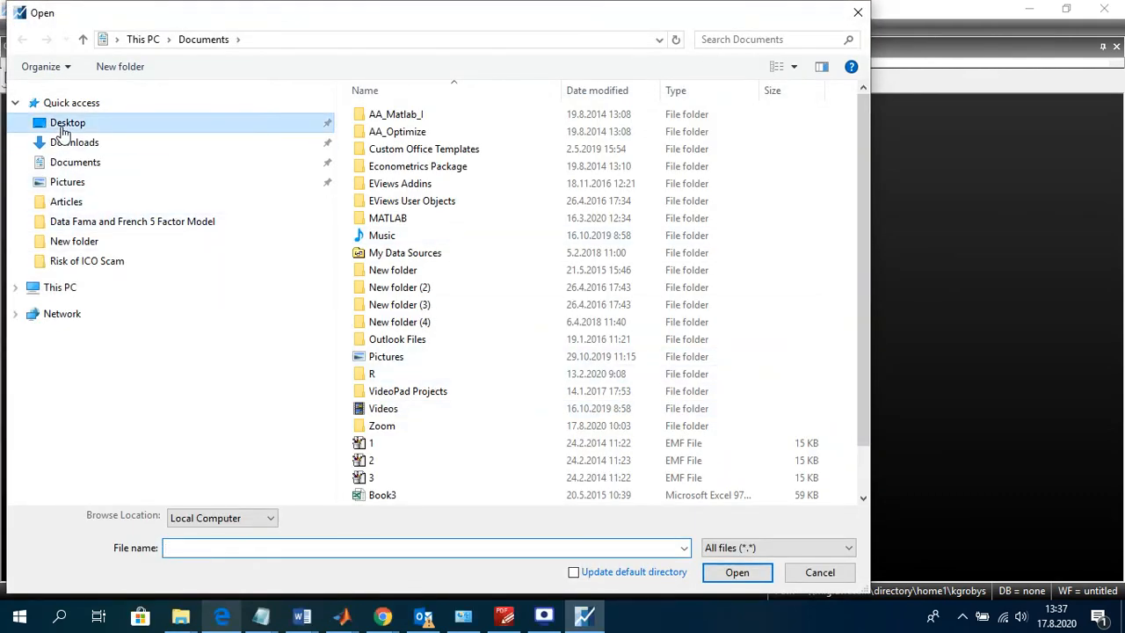
click(62, 125)
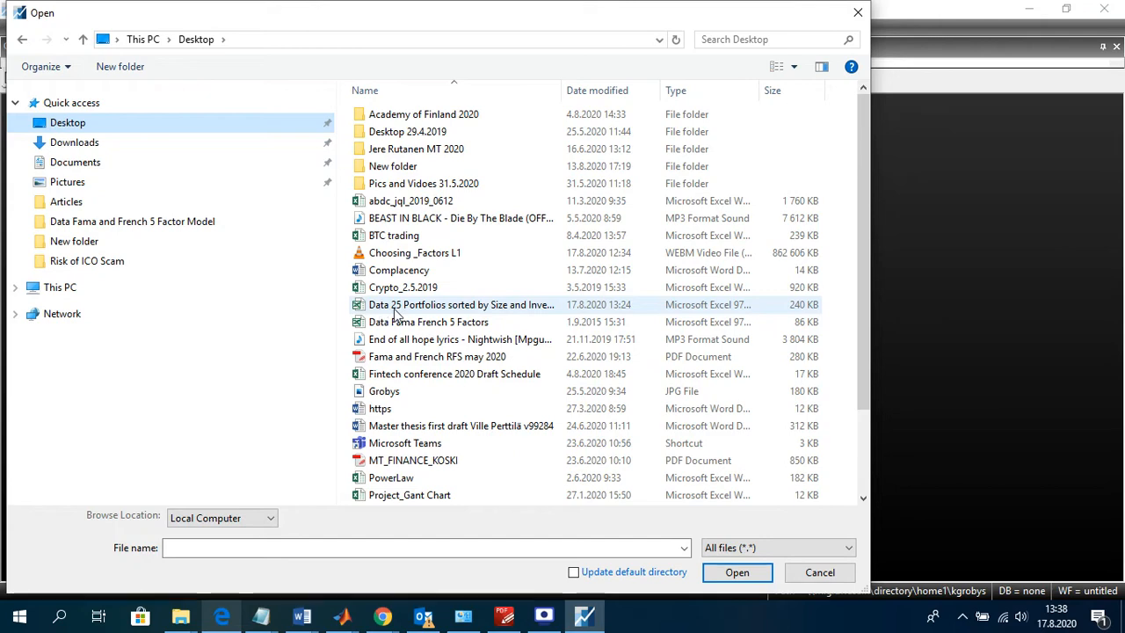
double_click(508, 313)
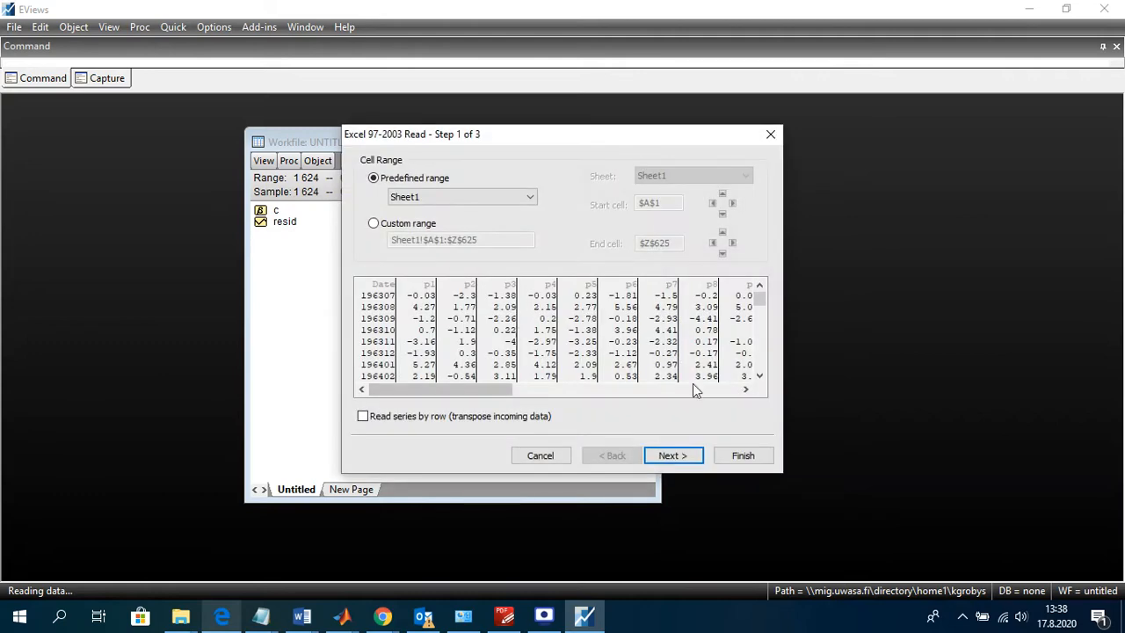
click(751, 463)
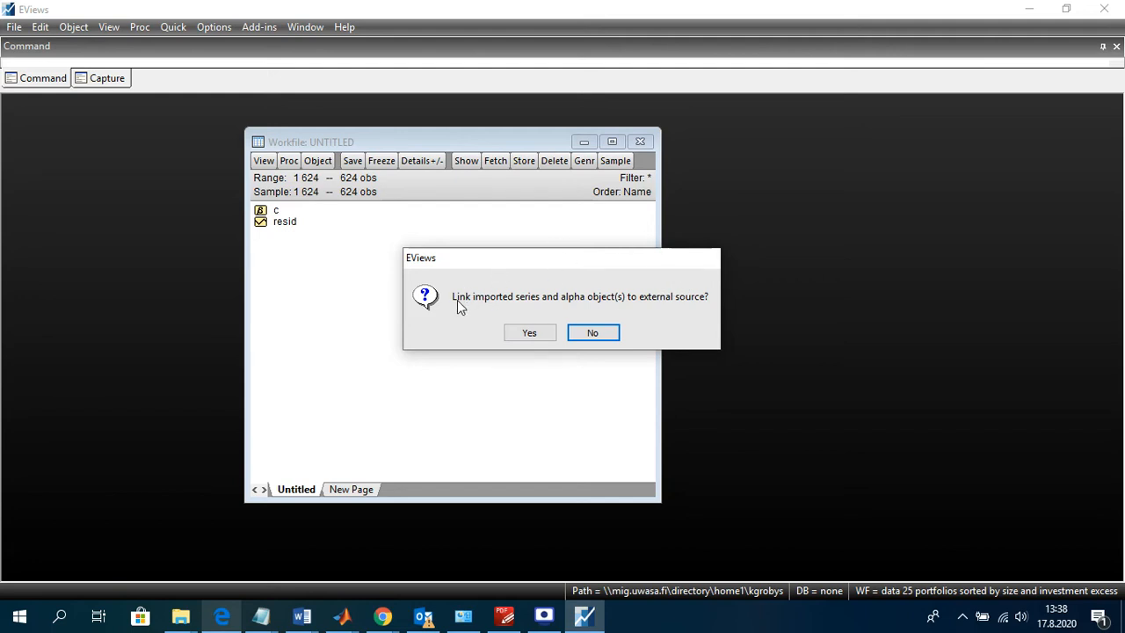
click(595, 334)
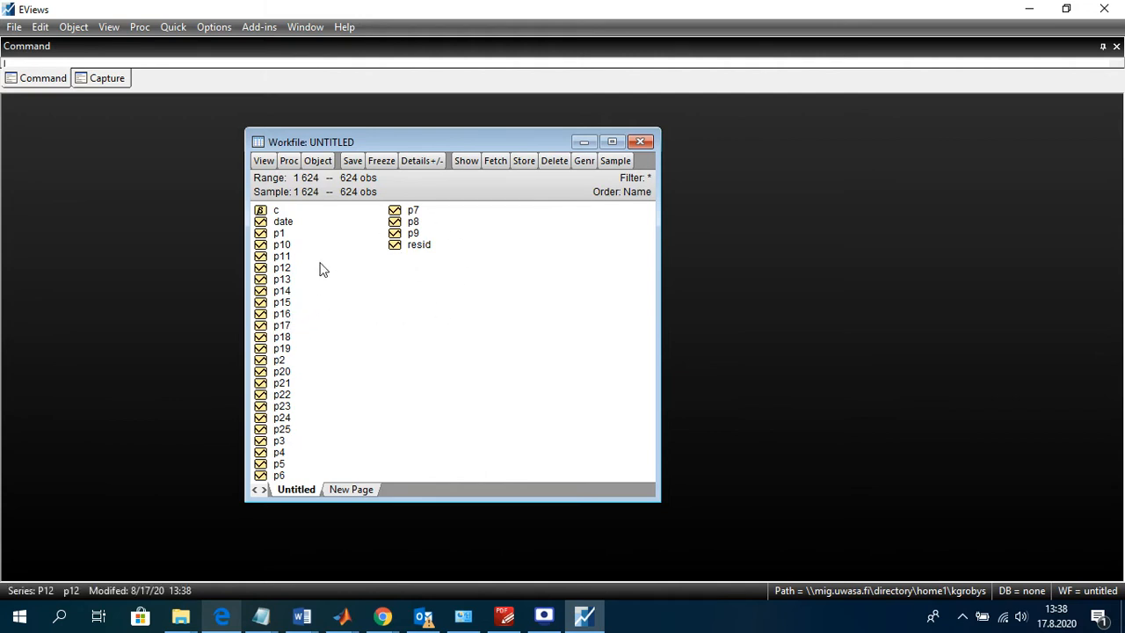
Open the imported date series, check its first and last observations, and close it.
double_click(277, 223)
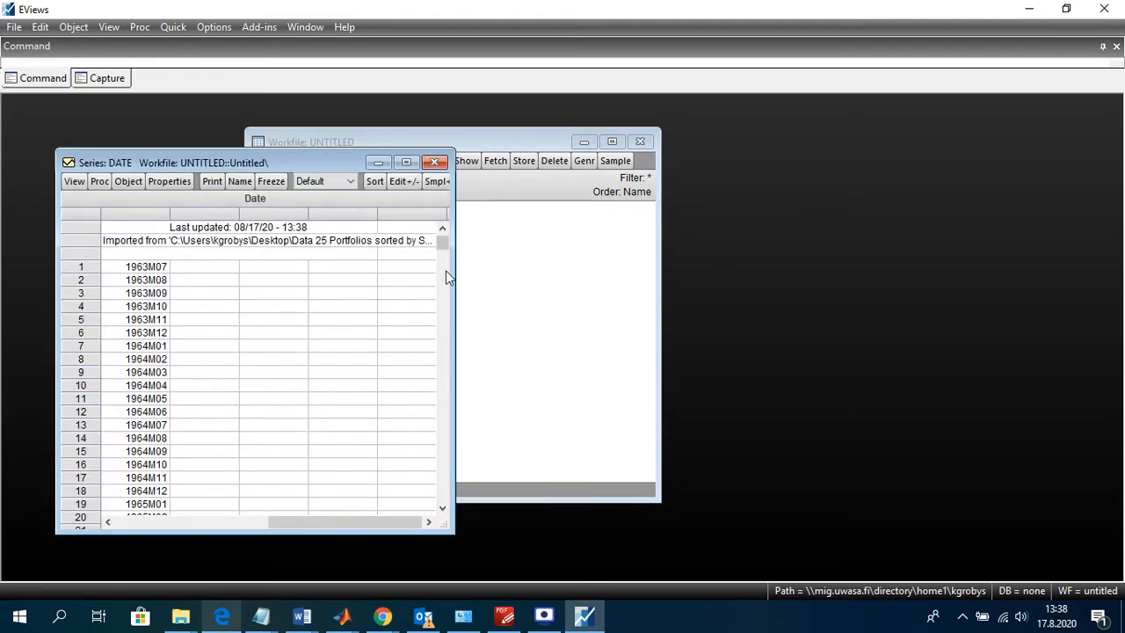
drag(152, 267, 136, 346)
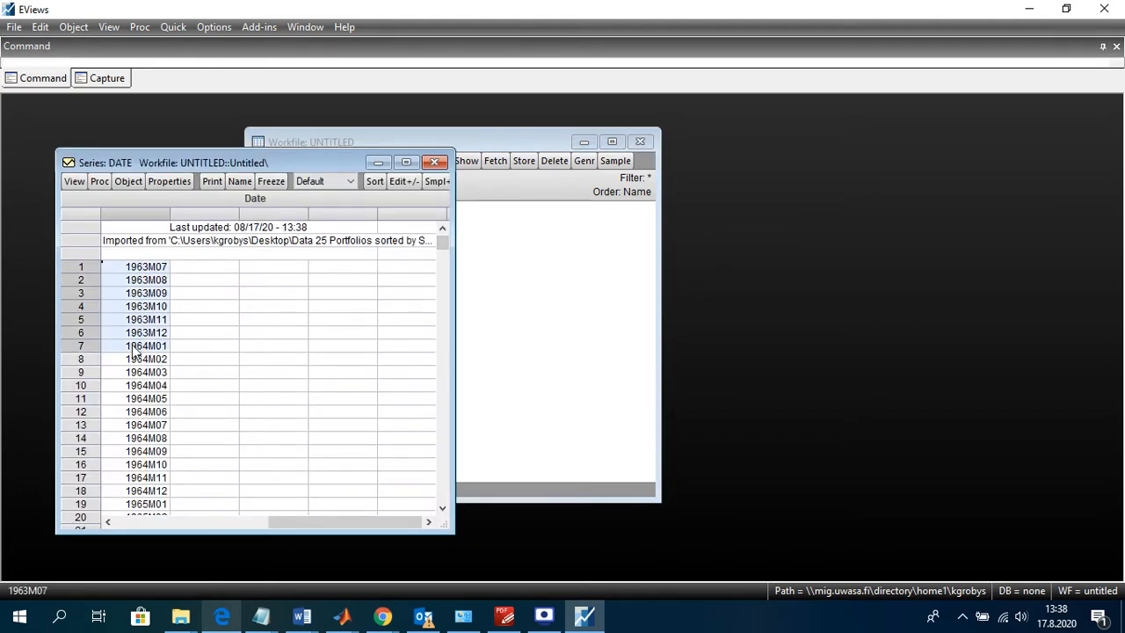
mouse_move(443, 247)
mouse_down()
mouse_move(443, 256)
mouse_move(443, 237)
mouse_up()
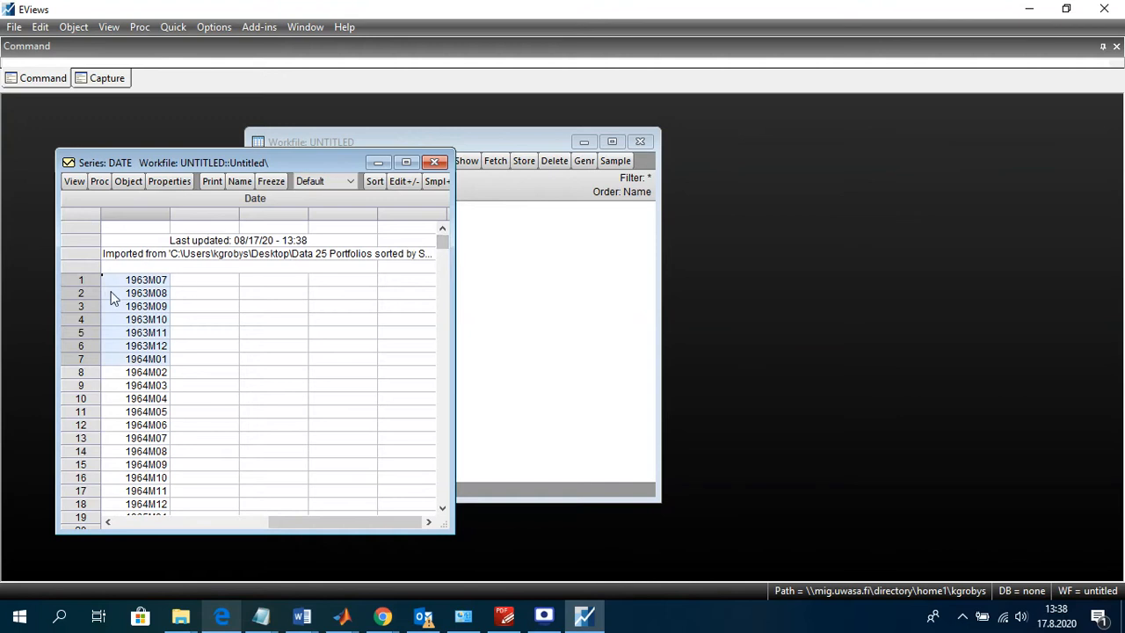
click(141, 283)
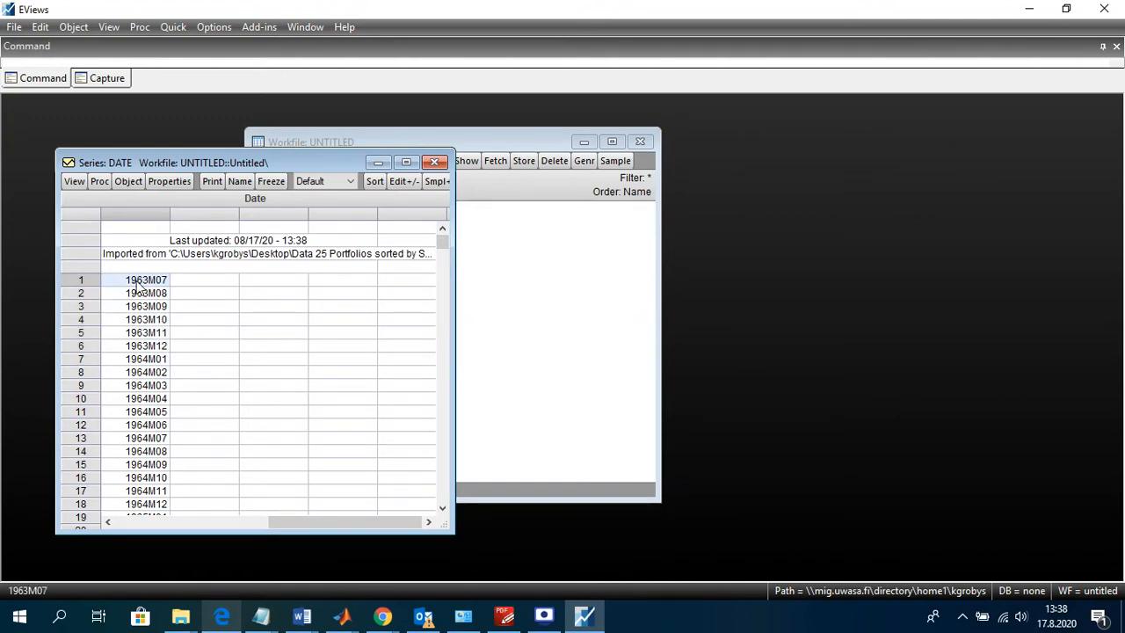
drag(443, 246, 471, 513)
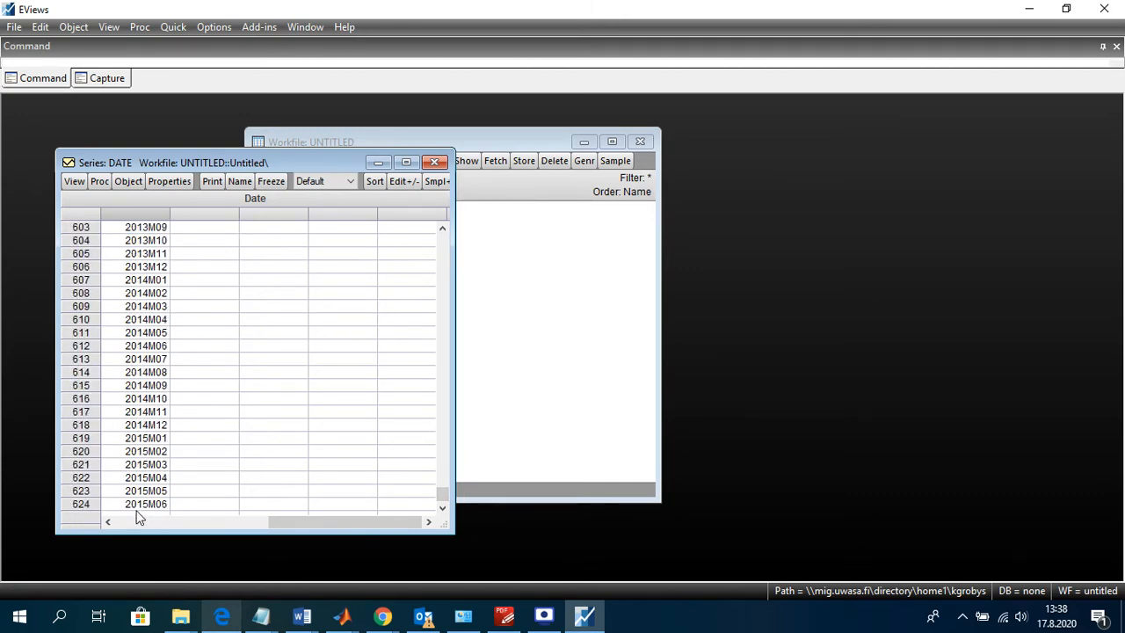
click(434, 162)
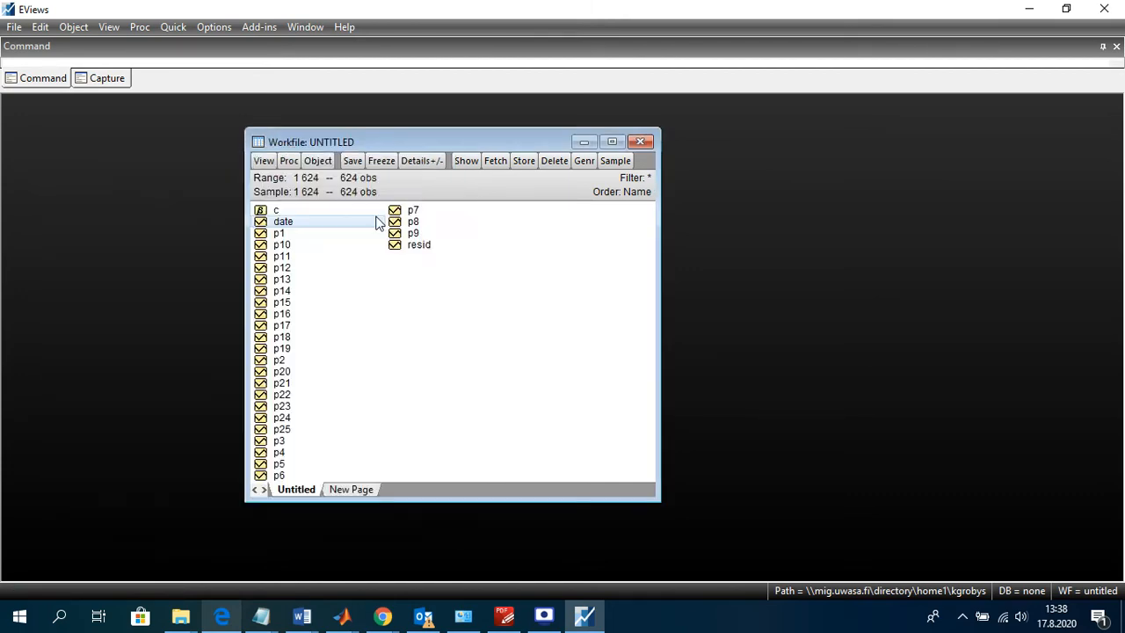
Delete the date series from the workfile and select the p1 series.
right_click(282, 226)
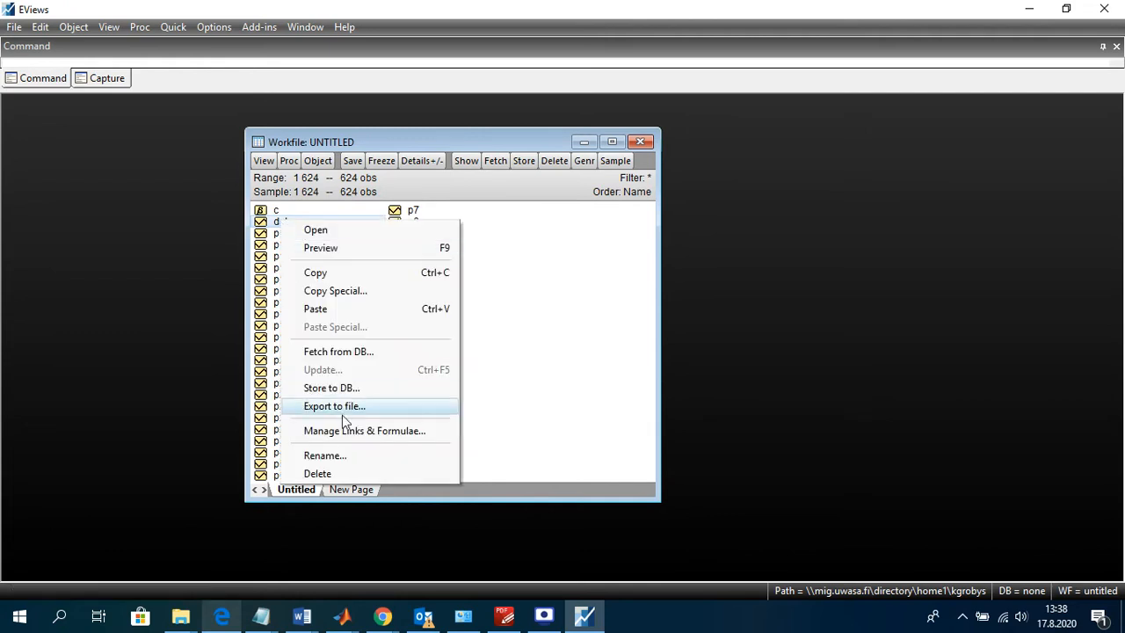
click(317, 473)
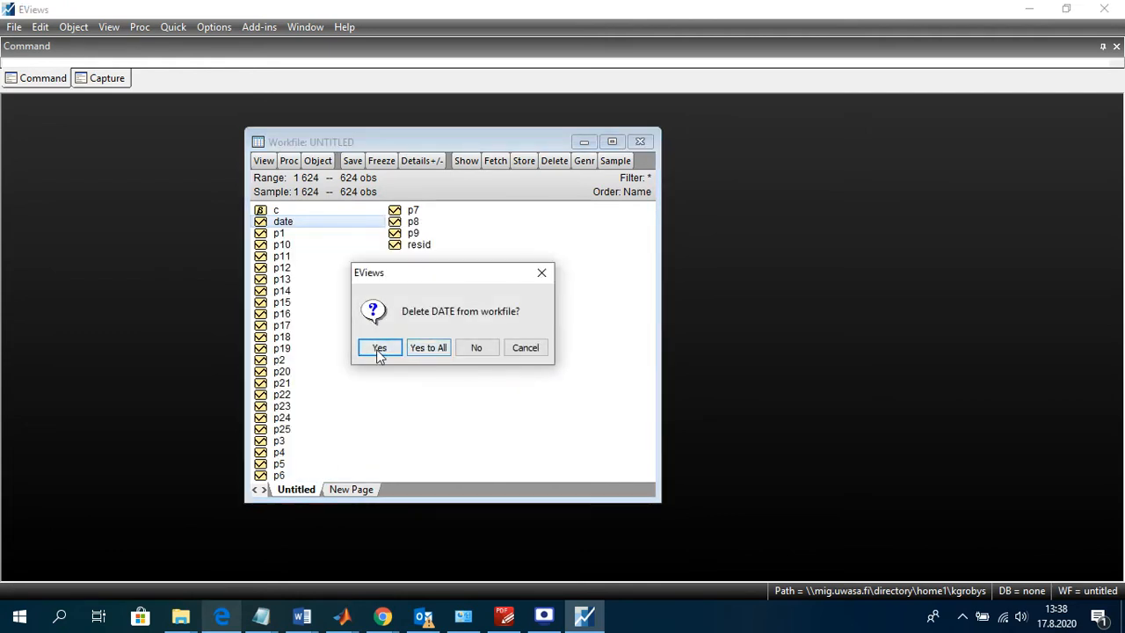
click(414, 350)
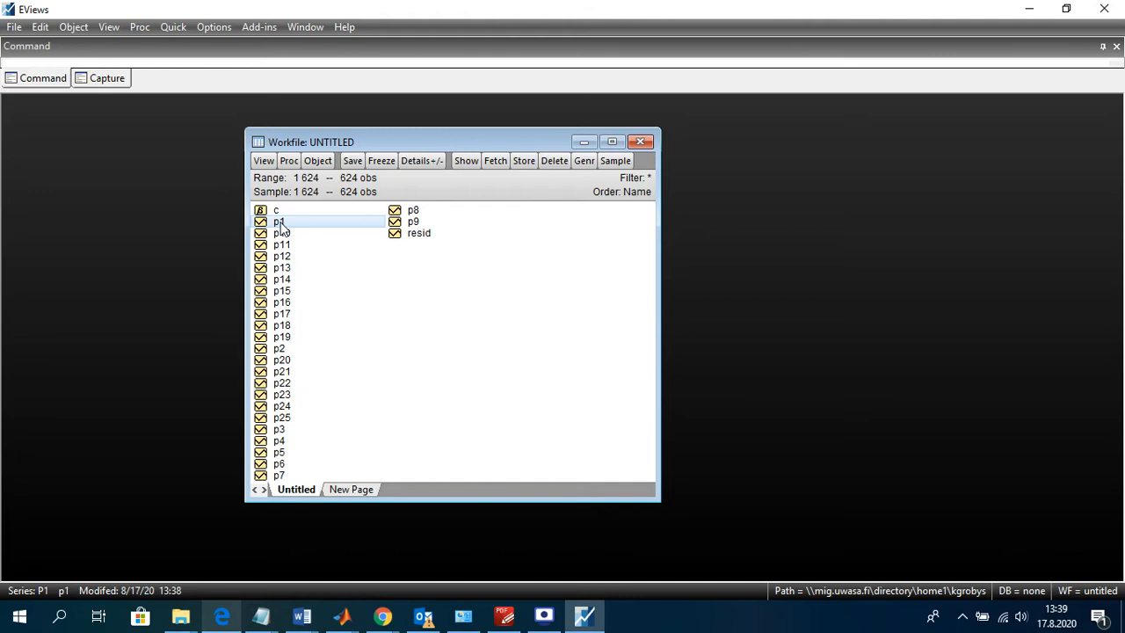
drag(309, 246, 278, 227)
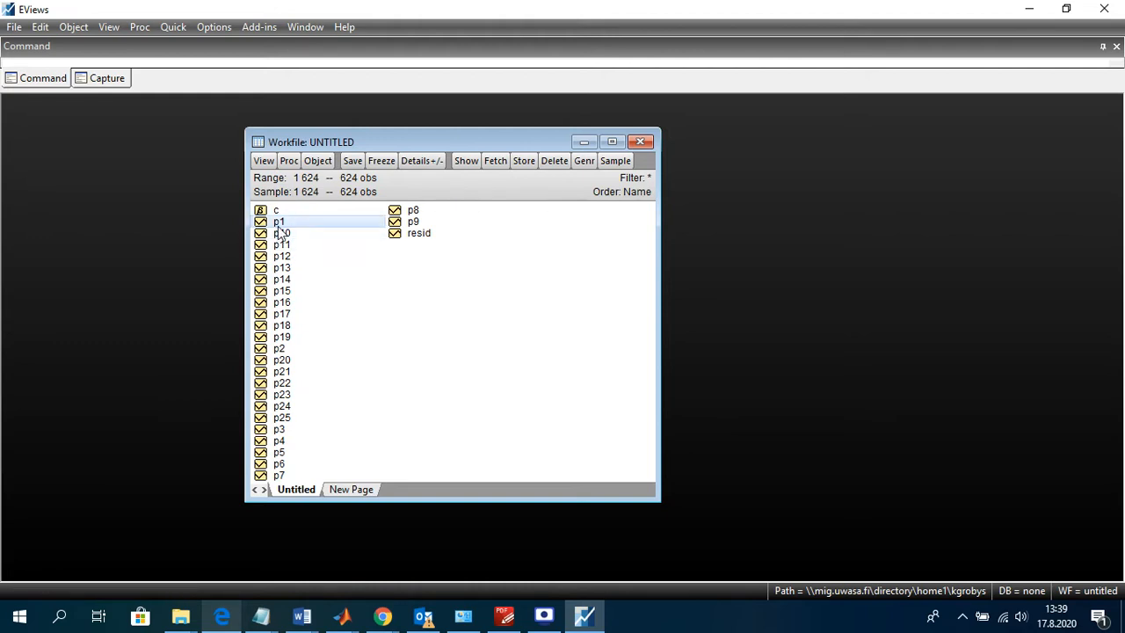
Import the Desktop file Data Fama French 5 Factors into the workfile with its predefined range, without linking to the source.
click(293, 163)
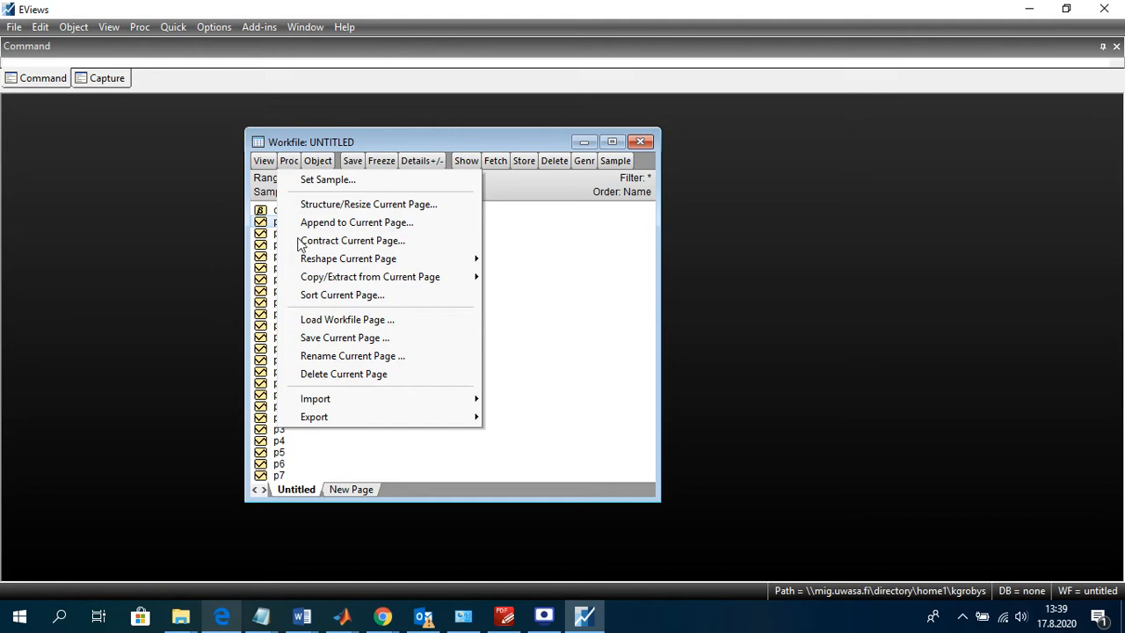
mouse_move(351, 401)
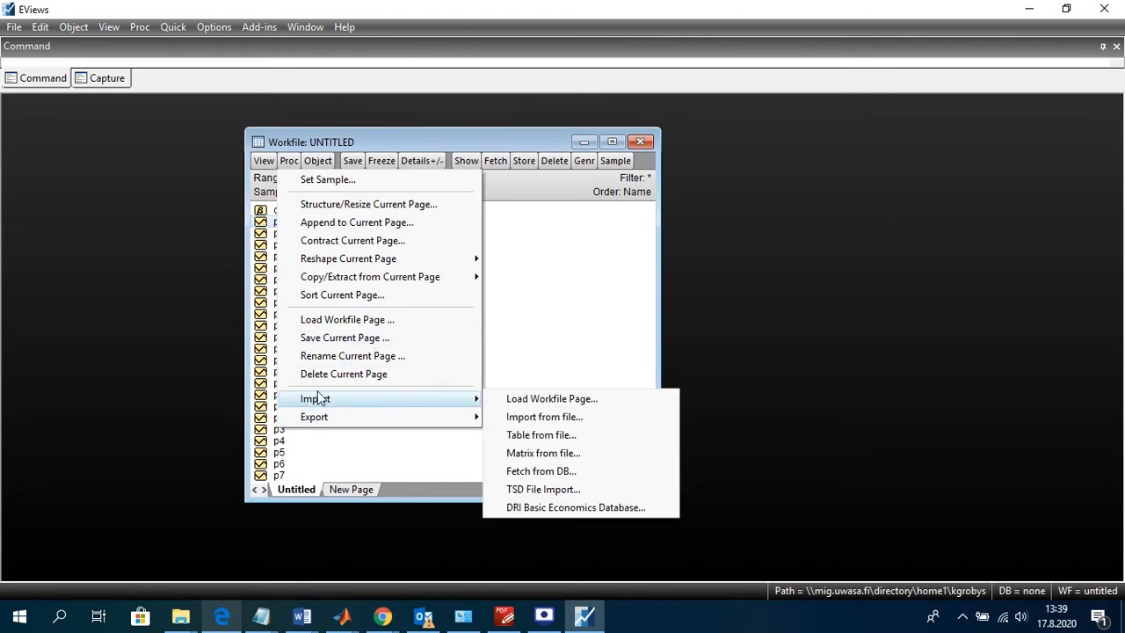
click(565, 433)
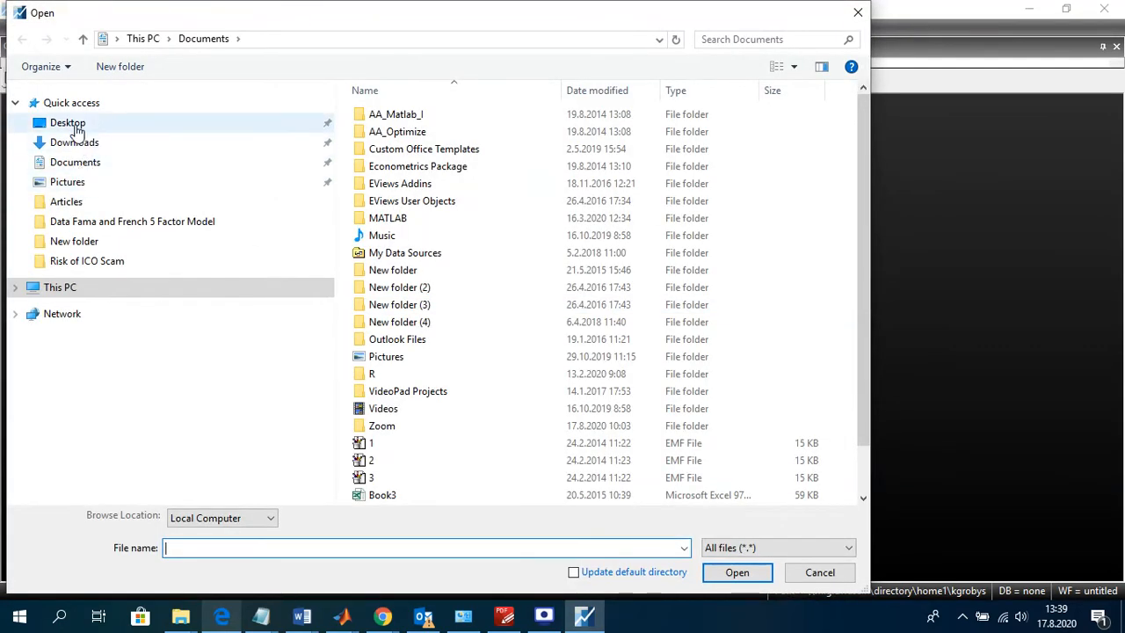
click(78, 129)
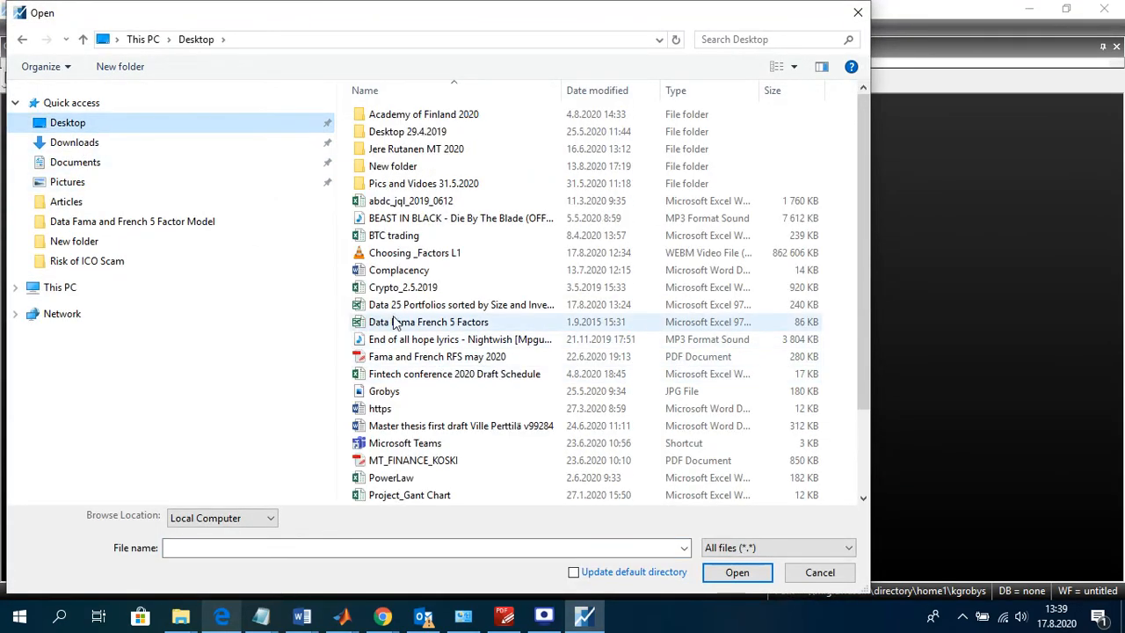
double_click(460, 325)
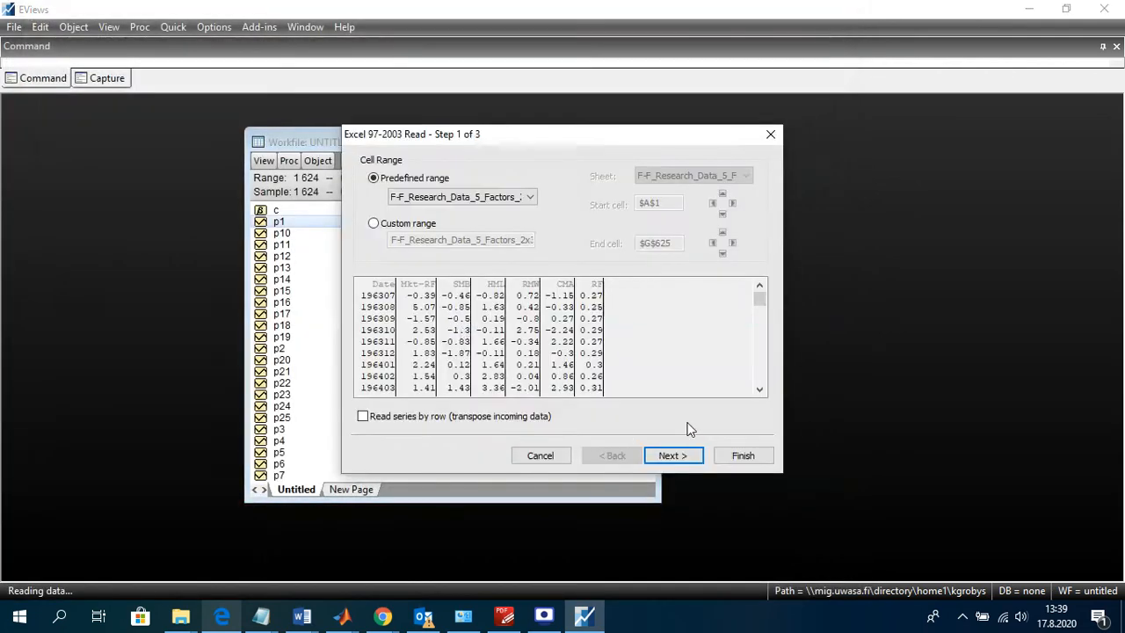
click(743, 457)
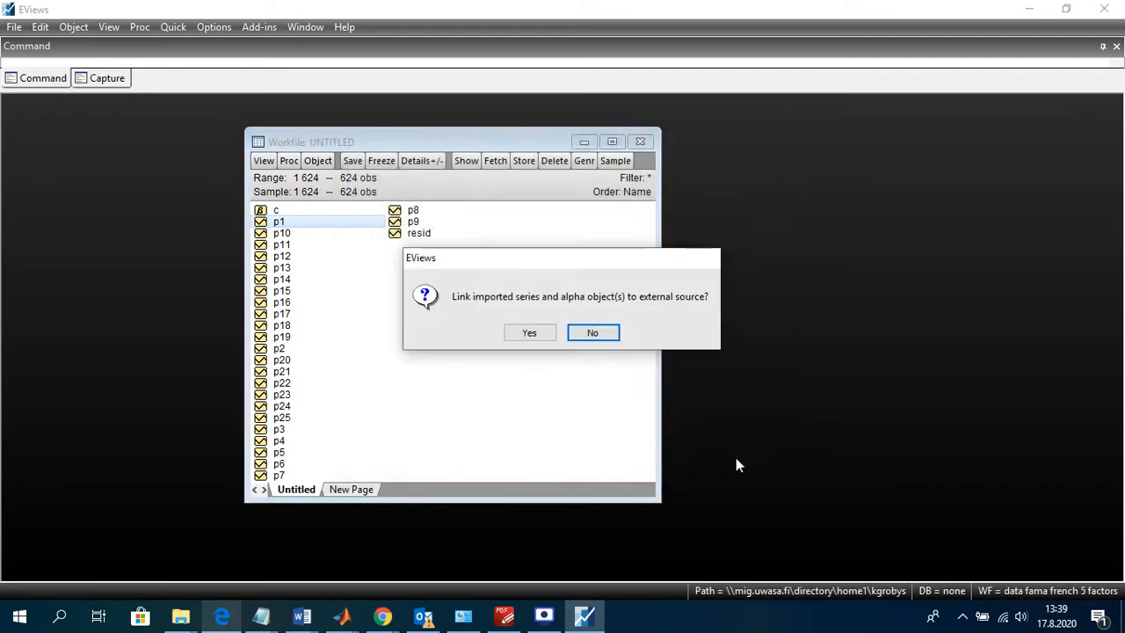
click(604, 331)
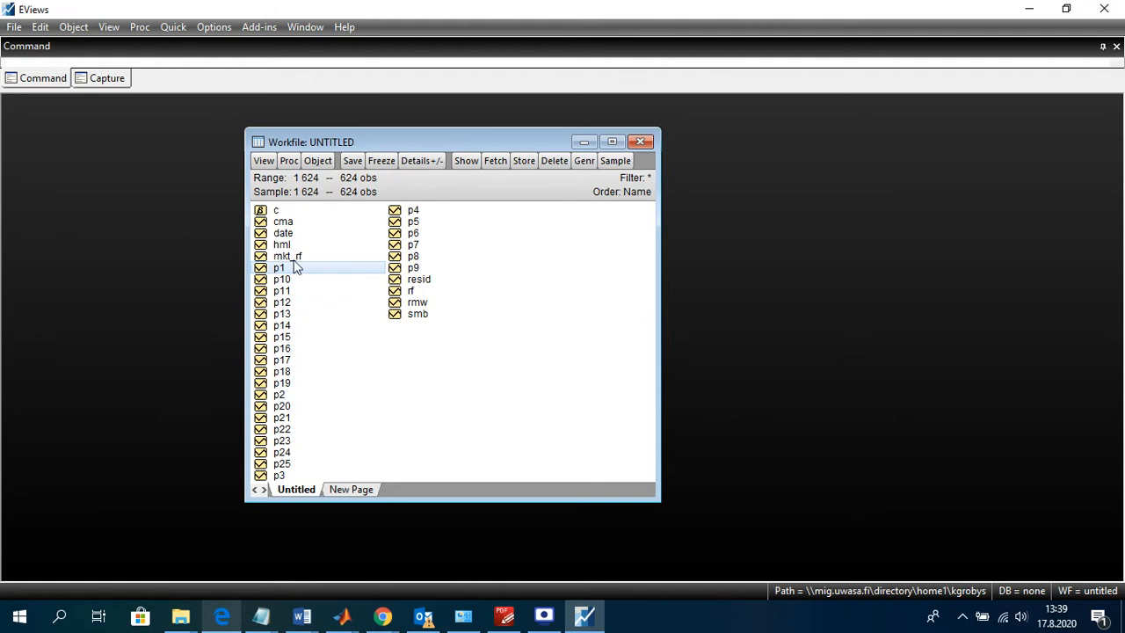
Delete the newly imported date series from the workfile.
click(292, 225)
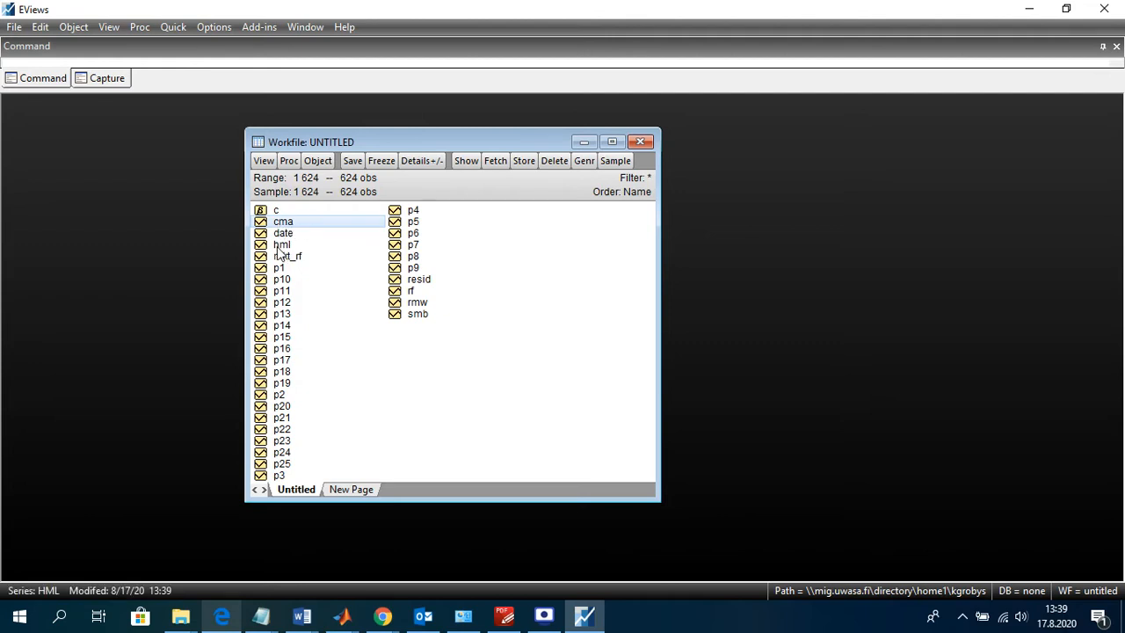
right_click(286, 235)
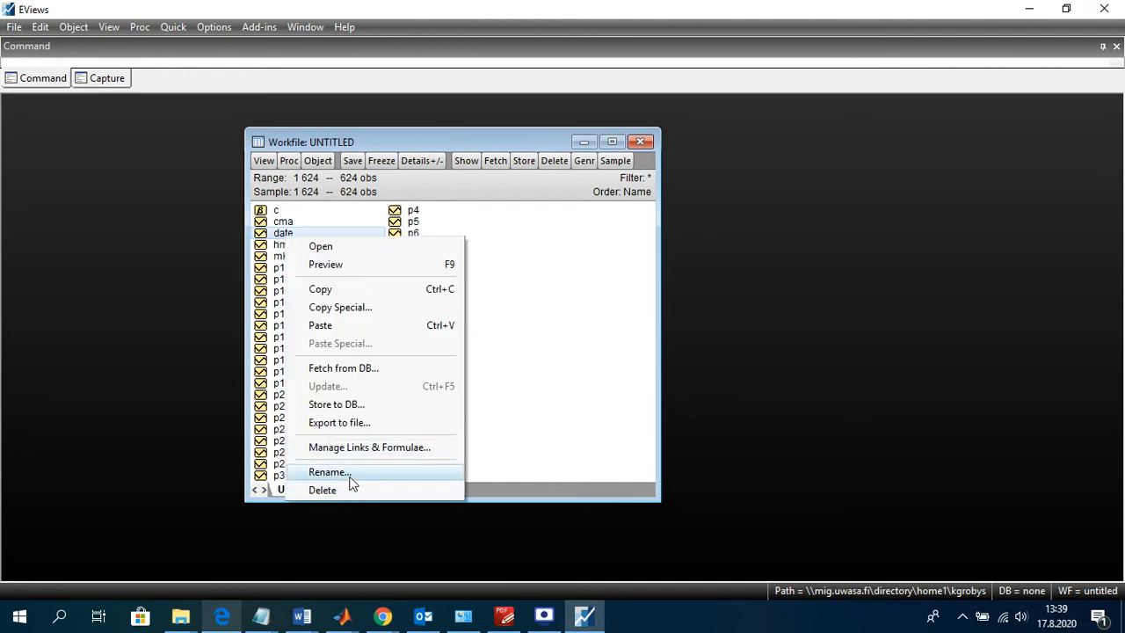
click(353, 489)
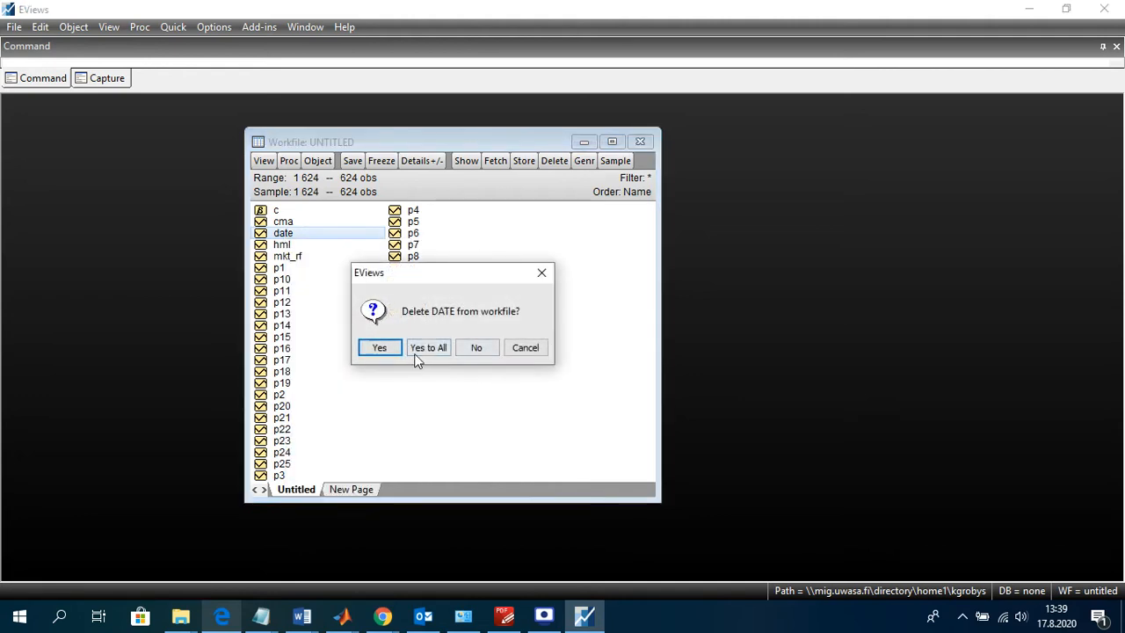
click(425, 351)
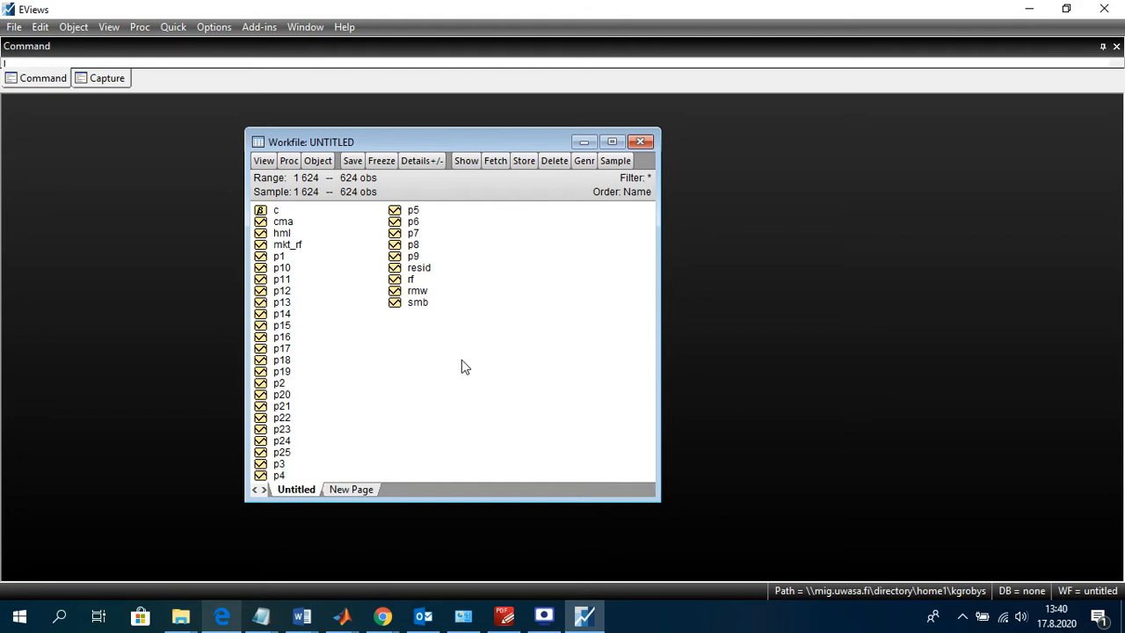
Rename the mkt_rf series as mrf.
right_click(297, 249)
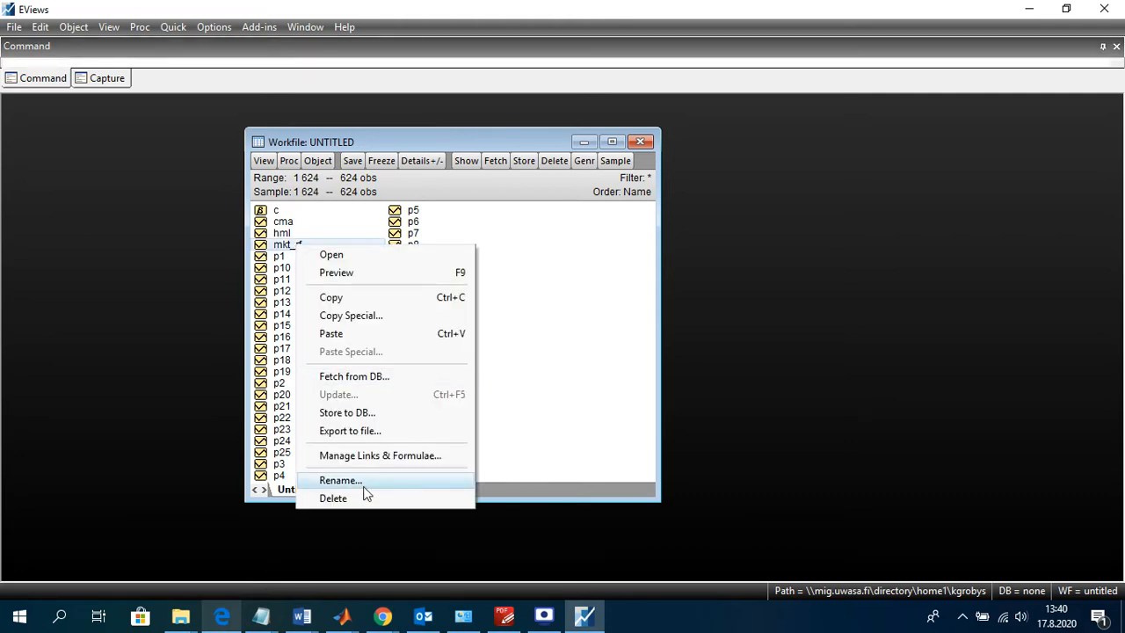
click(363, 477)
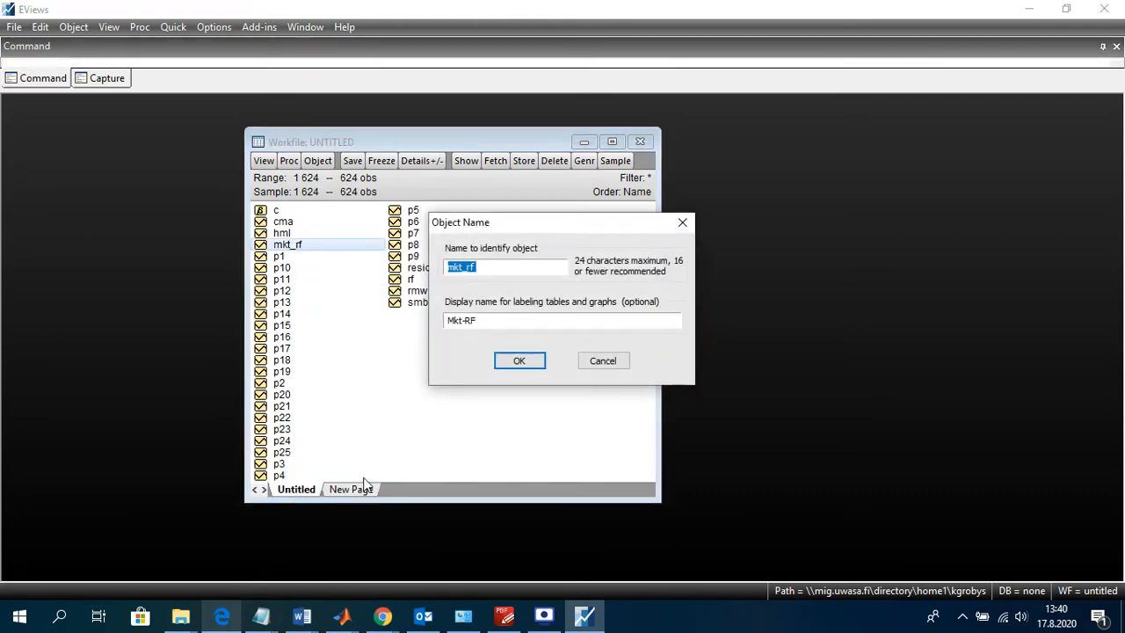
text(mrf)
key(Return)
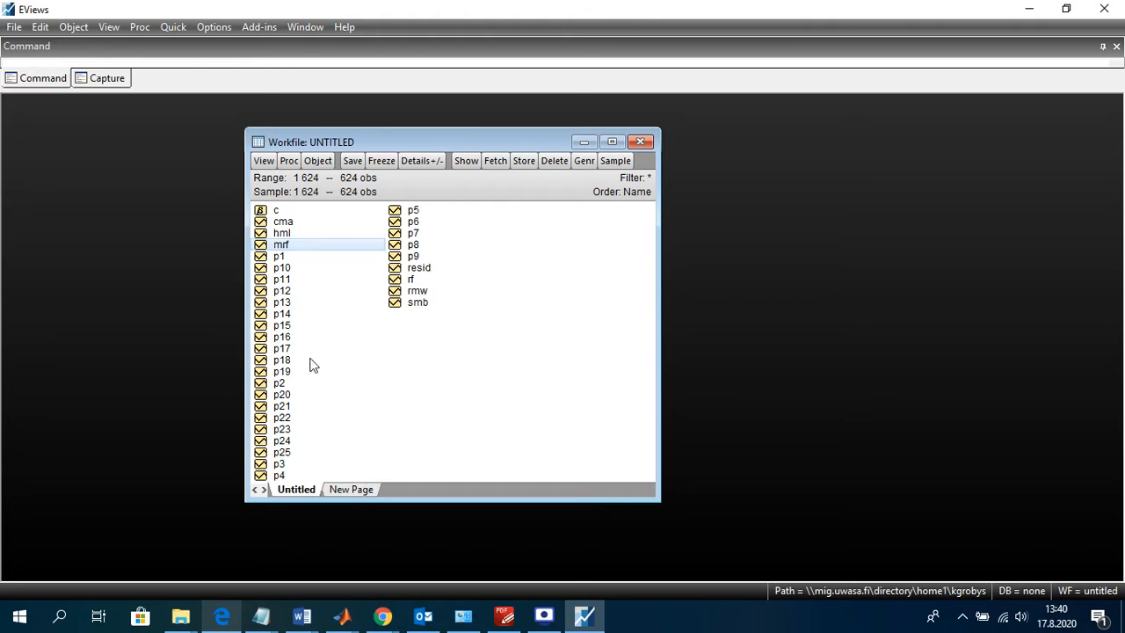
Go through the factor series mrf, rmw, smb, cma and hml in the workfile.
click(307, 248)
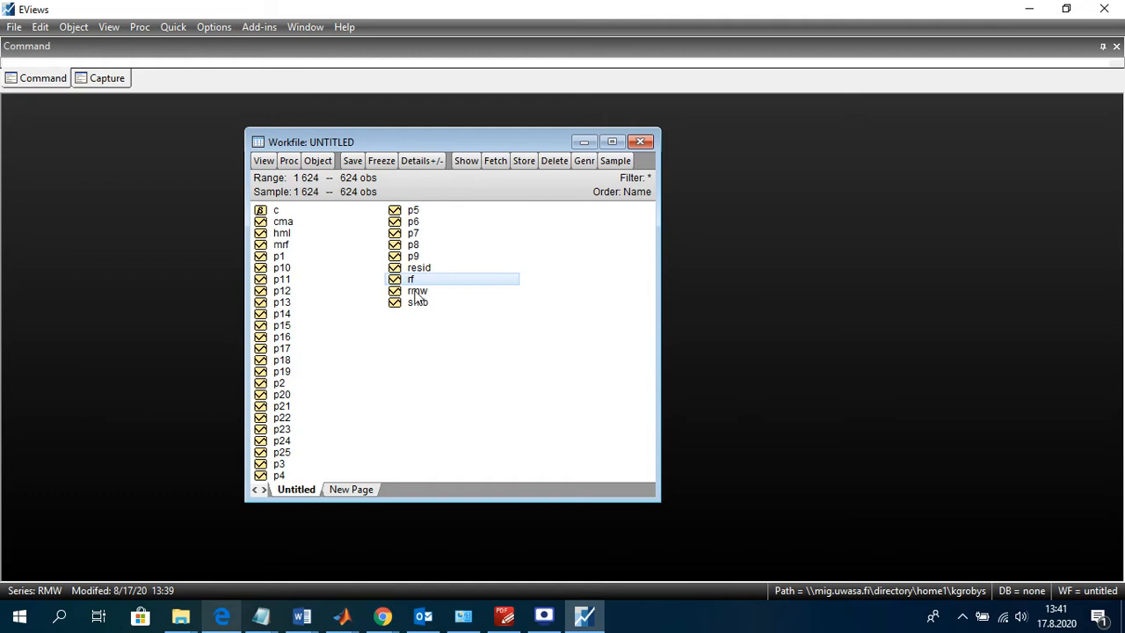
click(418, 293)
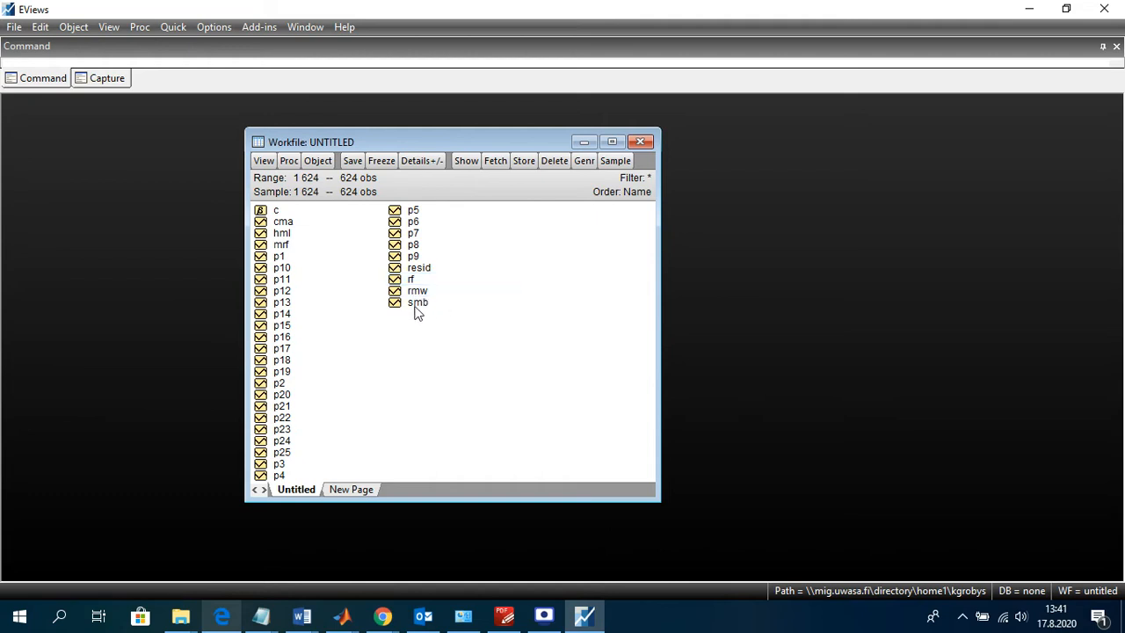
click(418, 305)
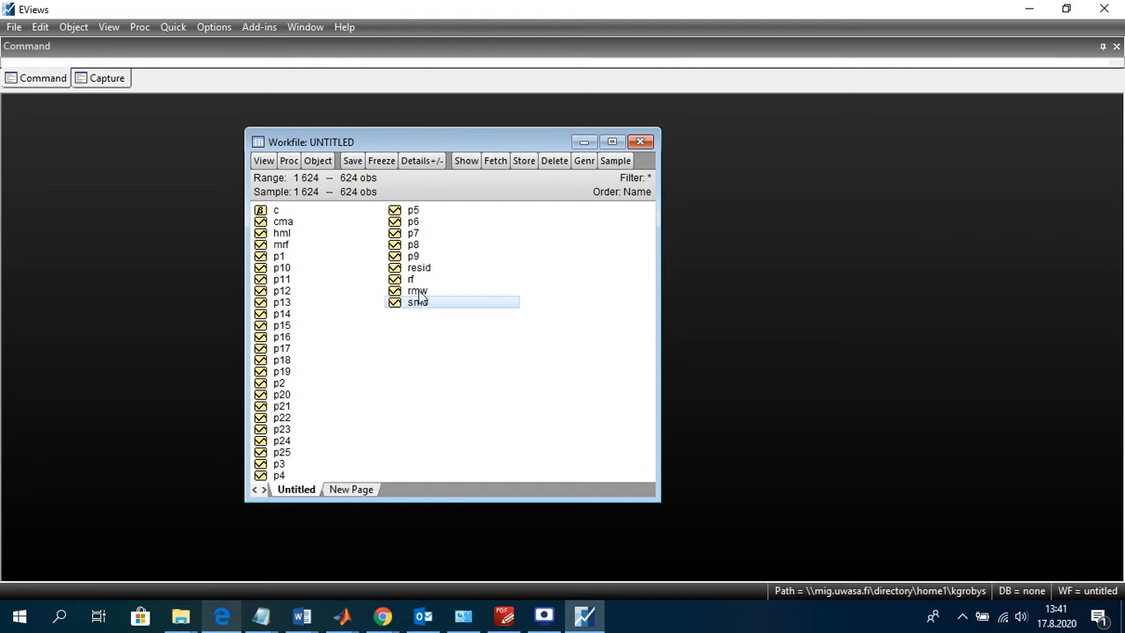
click(418, 291)
click(419, 305)
click(419, 291)
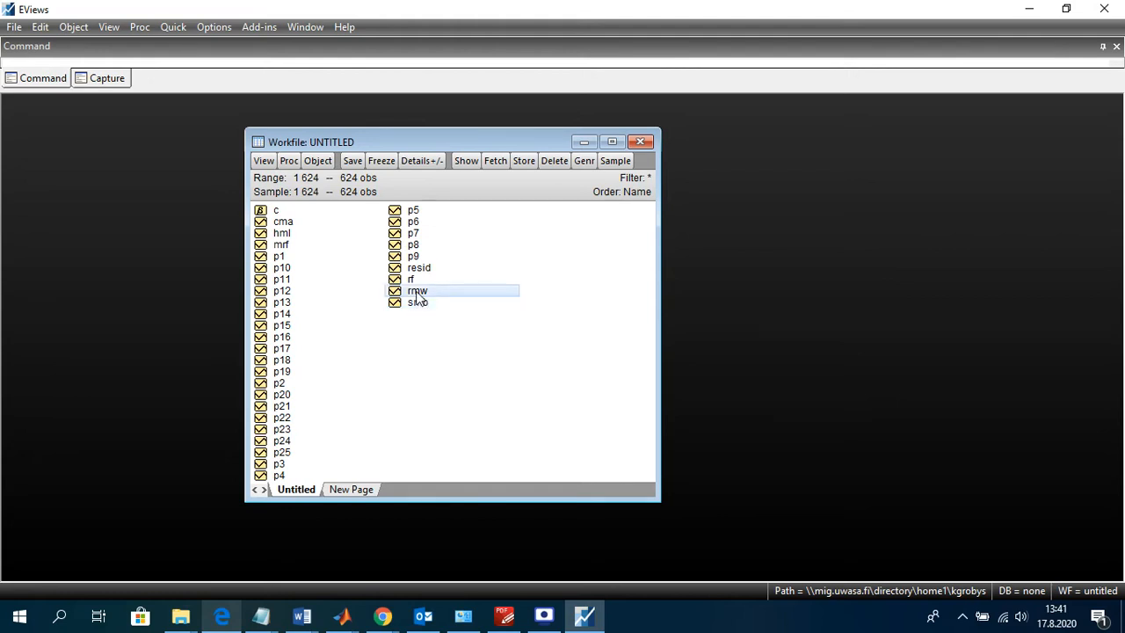
click(291, 222)
click(287, 234)
click(289, 245)
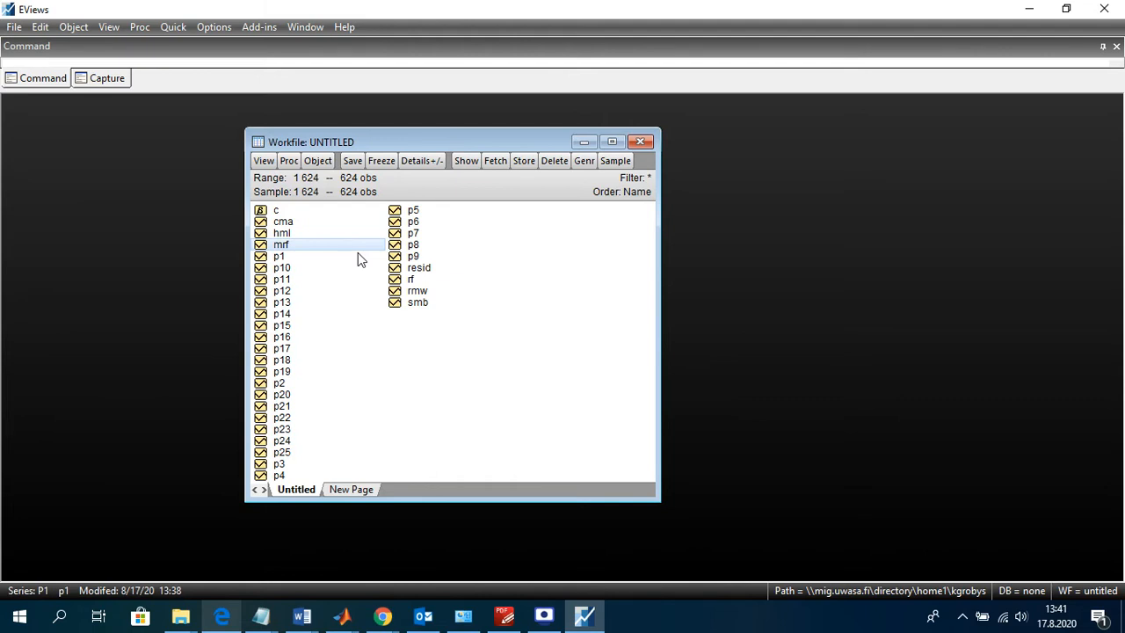
Move and widen the workfile window, and create a new untitled Equation object.
drag(485, 141, 420, 138)
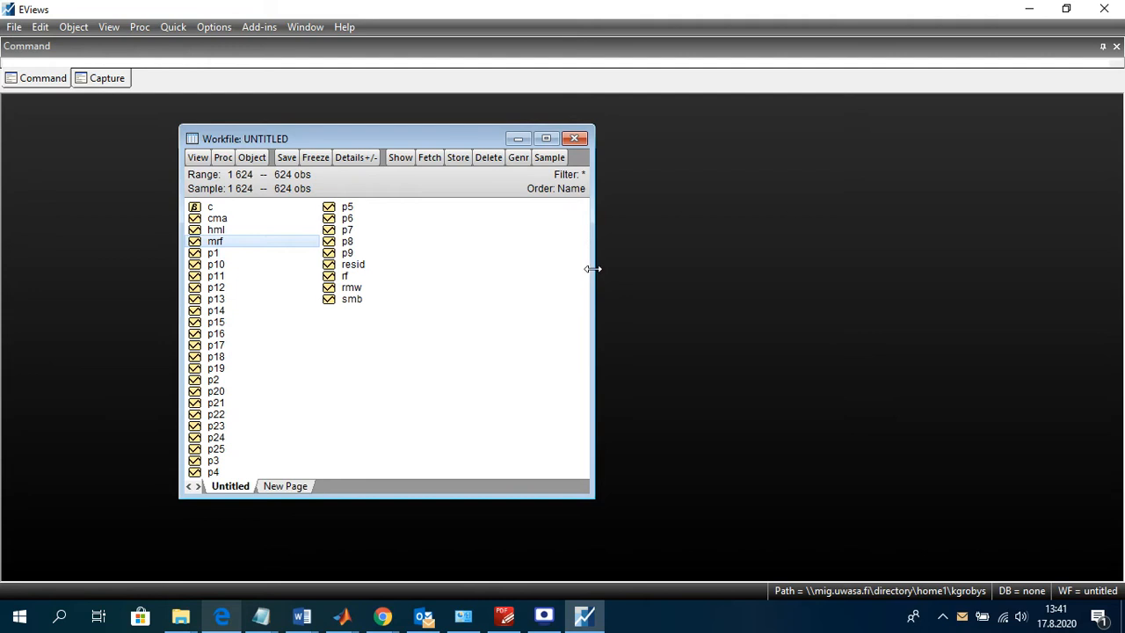
drag(593, 268, 685, 264)
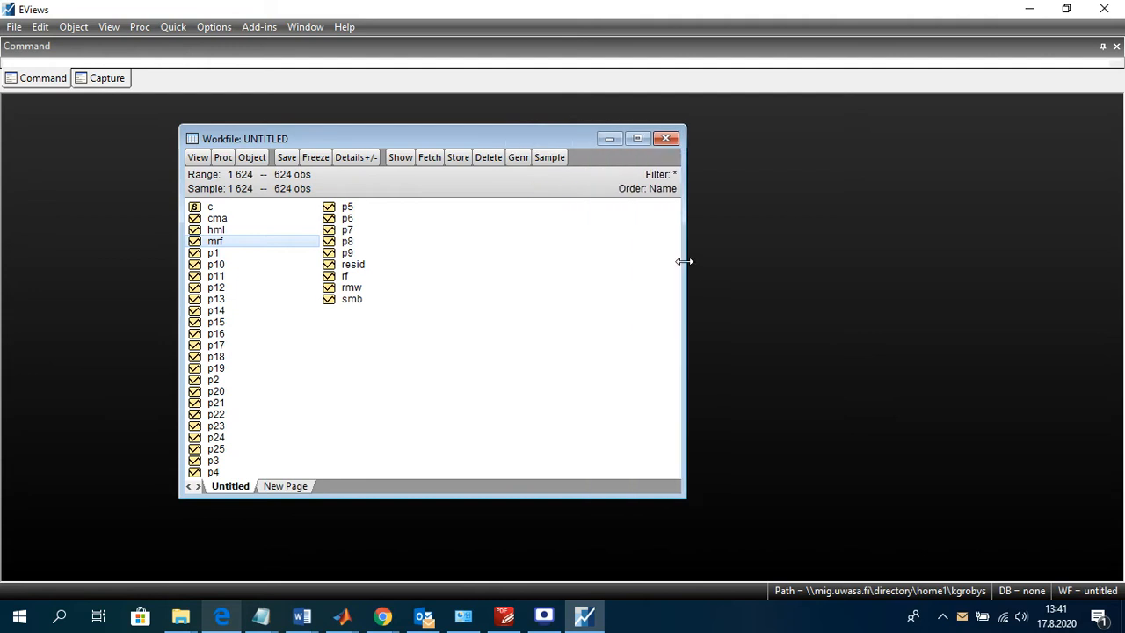
click(253, 163)
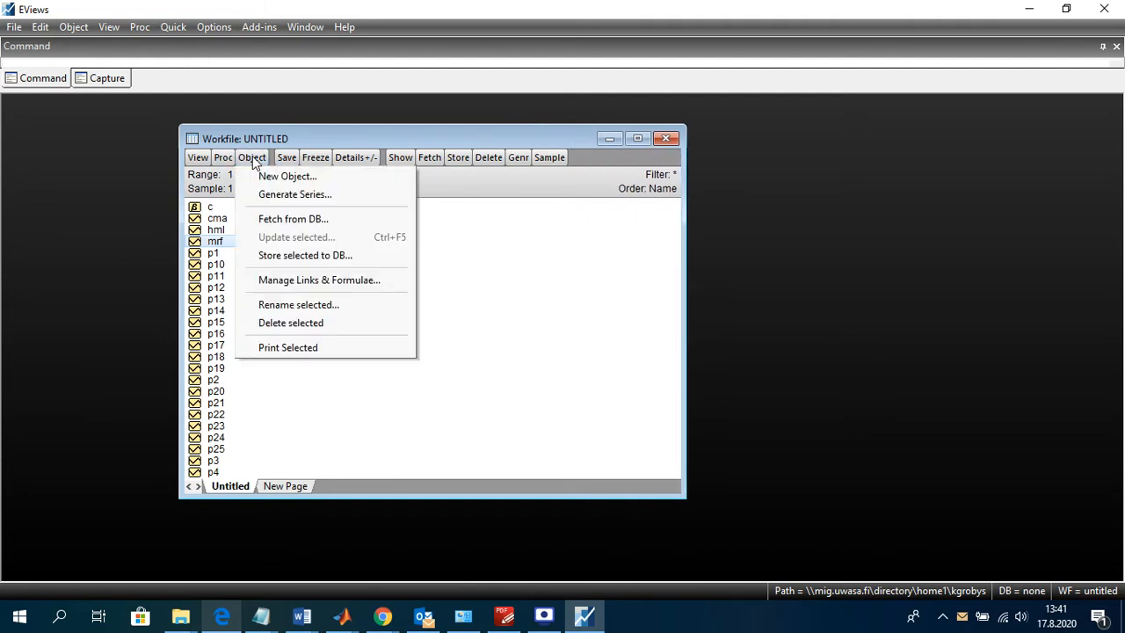
click(315, 179)
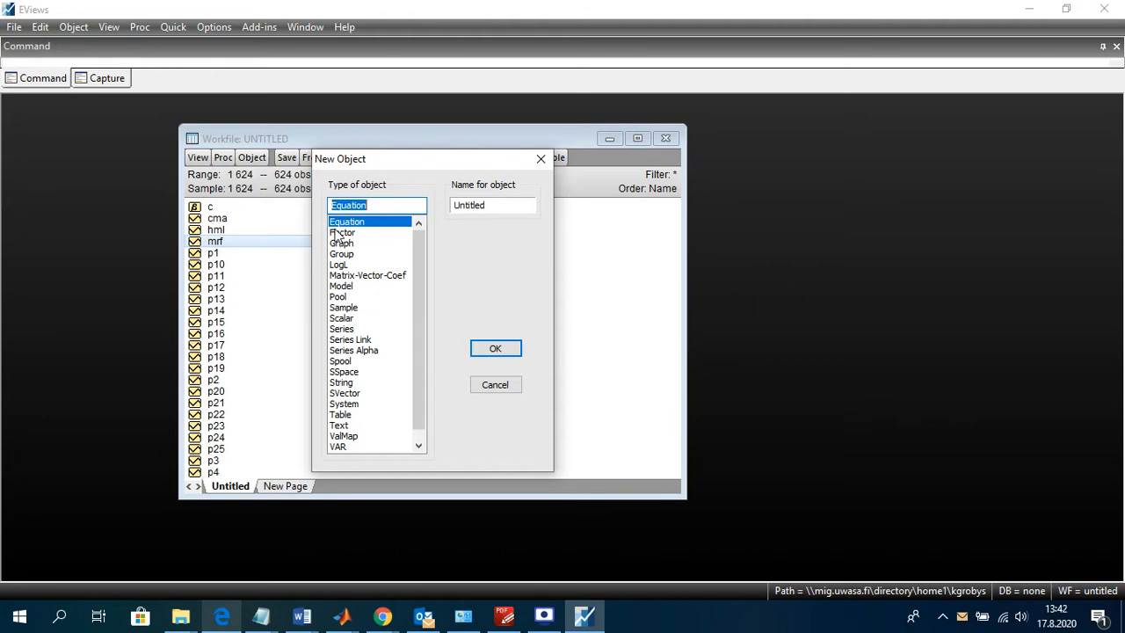
click(498, 347)
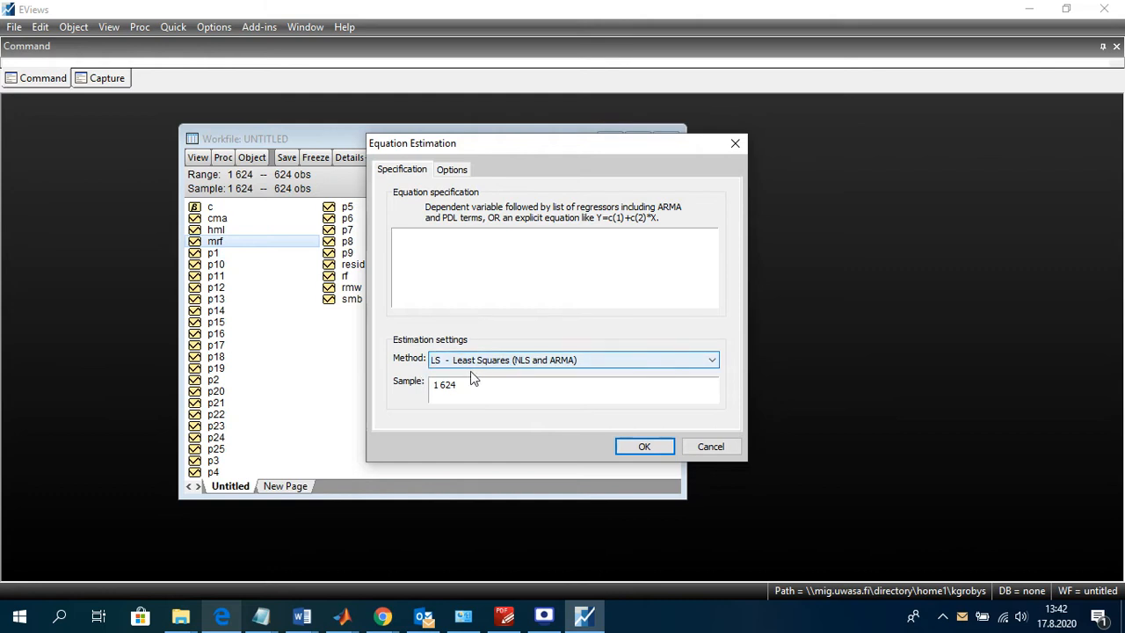
Move the estimation dialog clear of the series list and specify the equation as p1 c mrf smb hml rmw cma.
drag(484, 144, 578, 162)
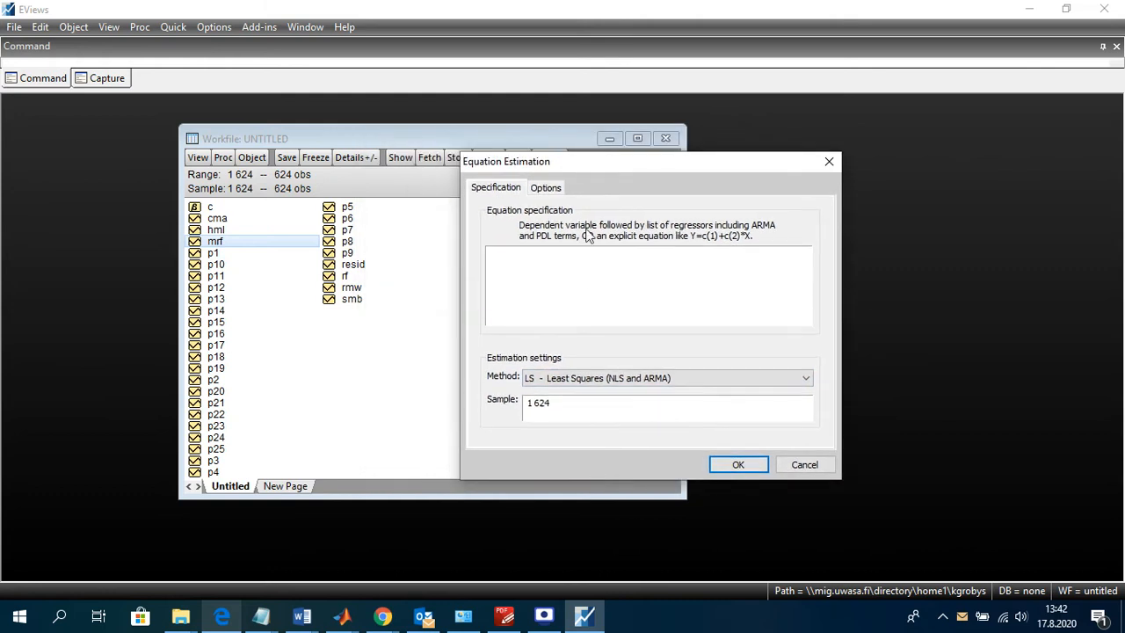
text(p1)
text(c)
text(mrf smb)
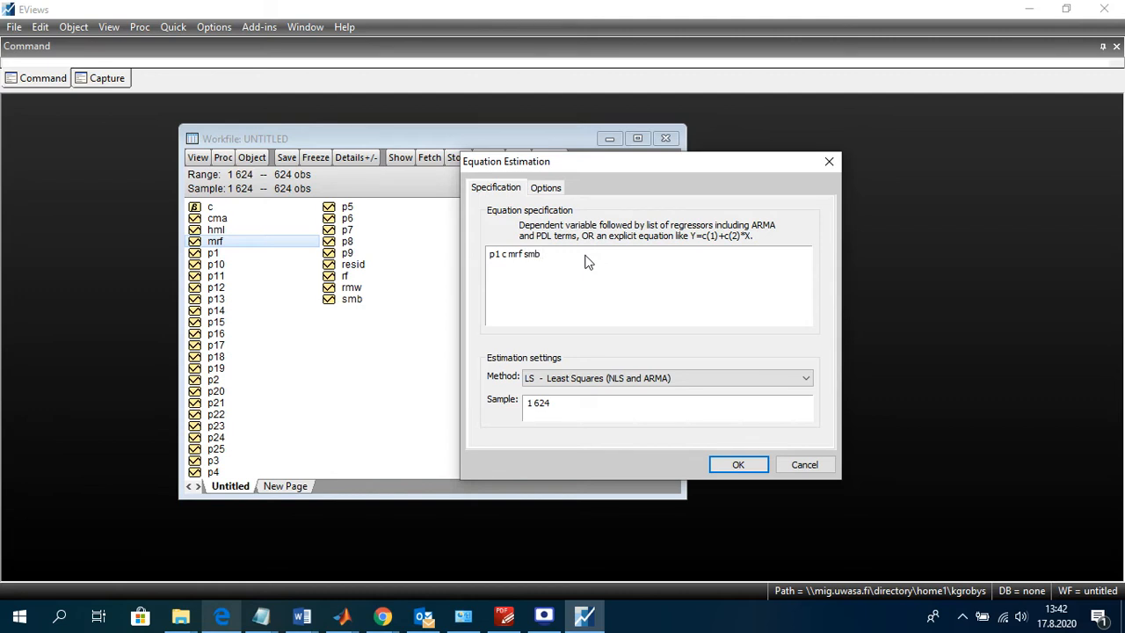
text( hml rmw)
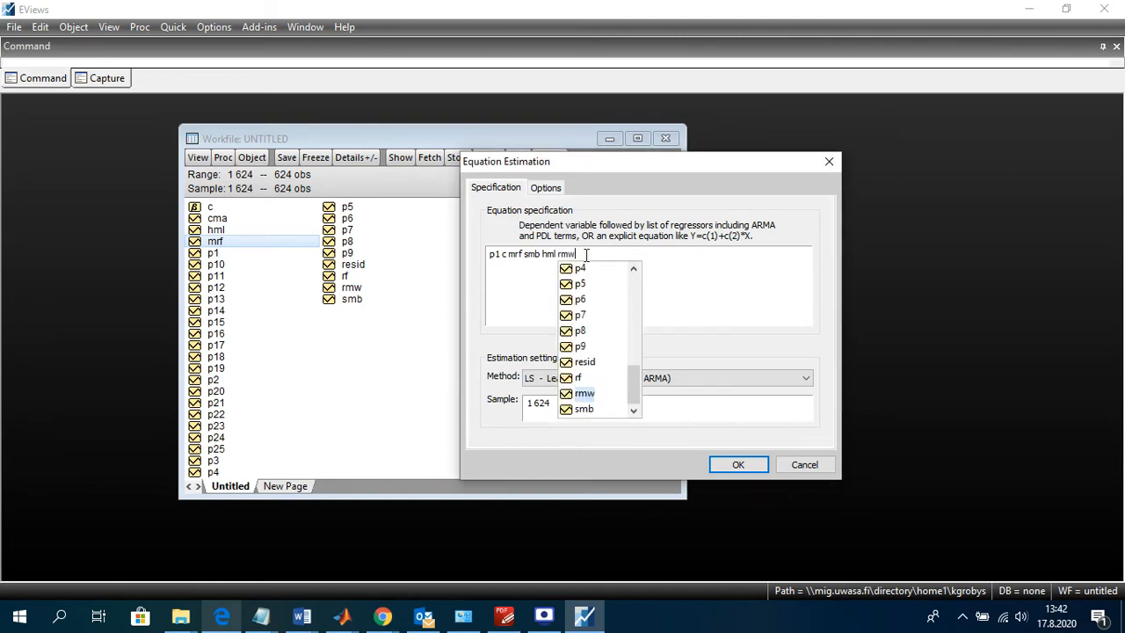
text( cma )
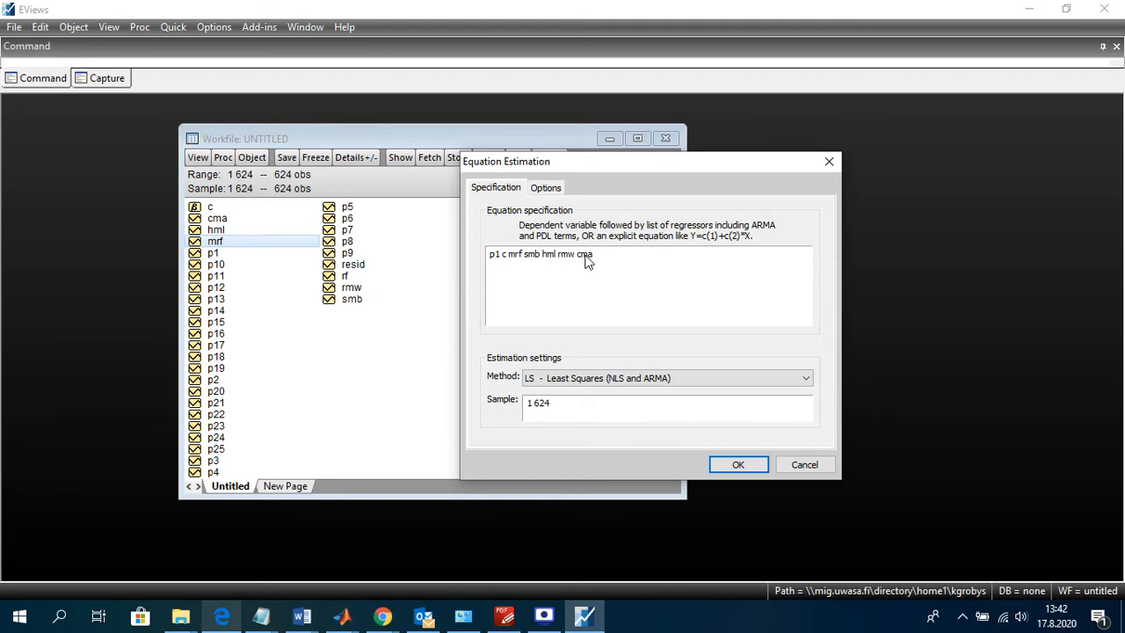
text(m)
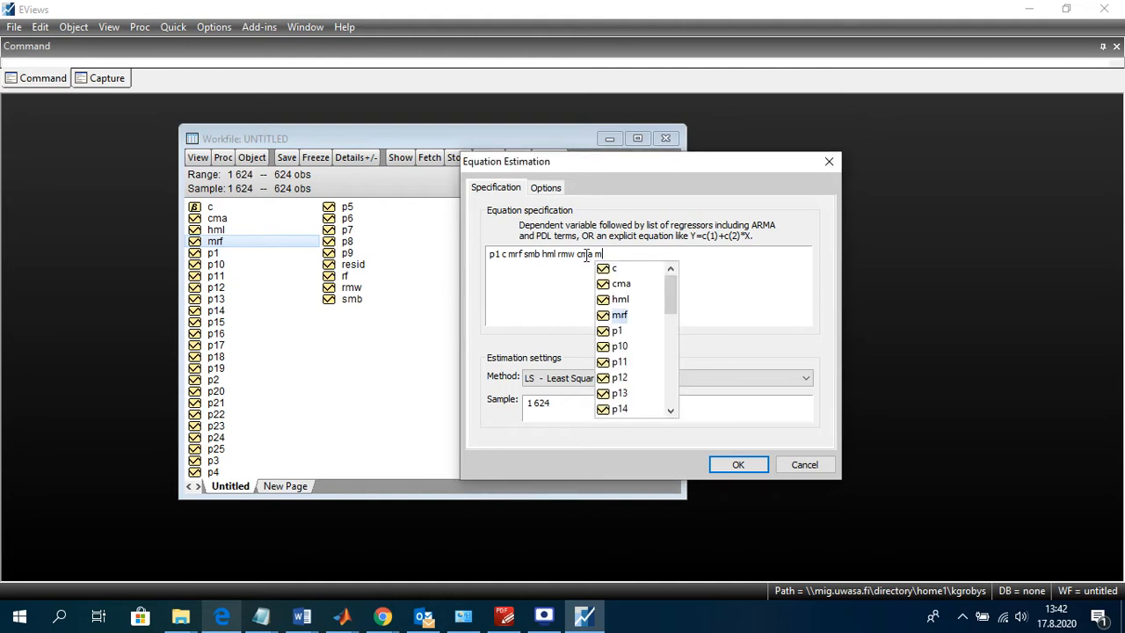
key(BackSpace)
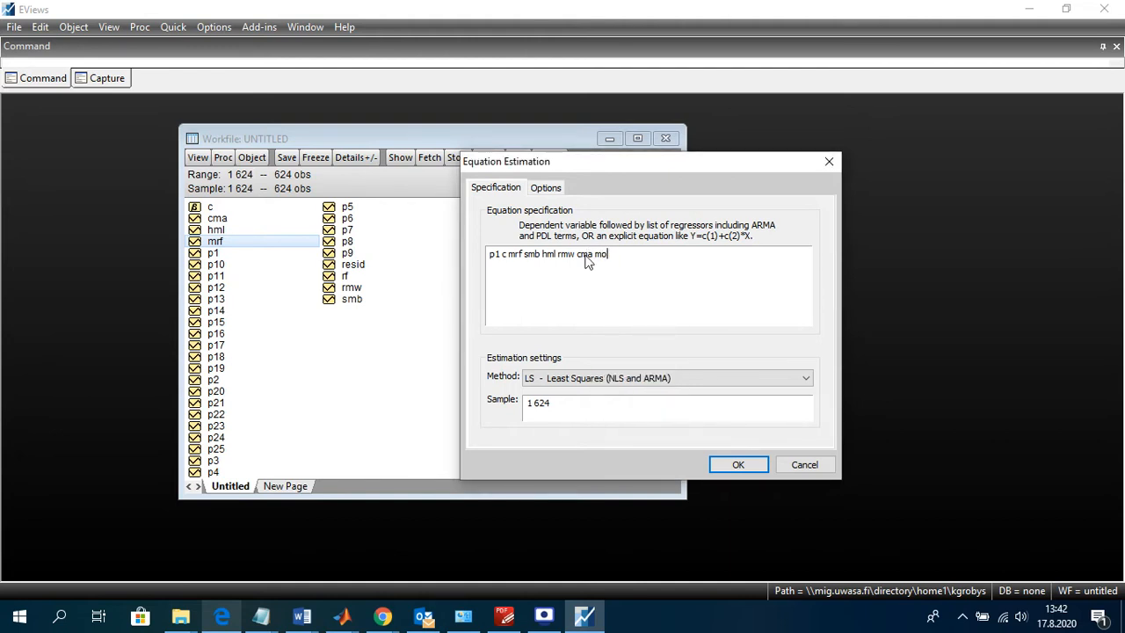
text(mom)
key(BackSpace)
key(BackSpace)
key(BackSpace)
key(BackSpace)
key(BackSpace)
Review the dependent variable and the five factor regressors in the equation specification.
drag(595, 255, 508, 255)
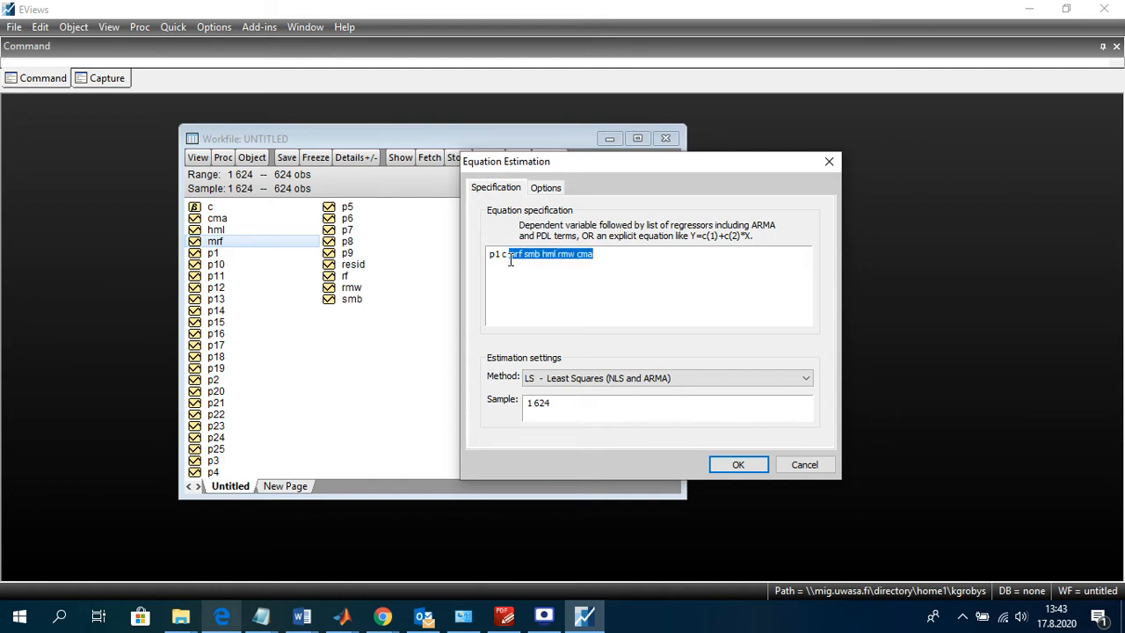
click(580, 278)
click(513, 254)
double_click(559, 254)
drag(577, 254, 603, 254)
click(600, 257)
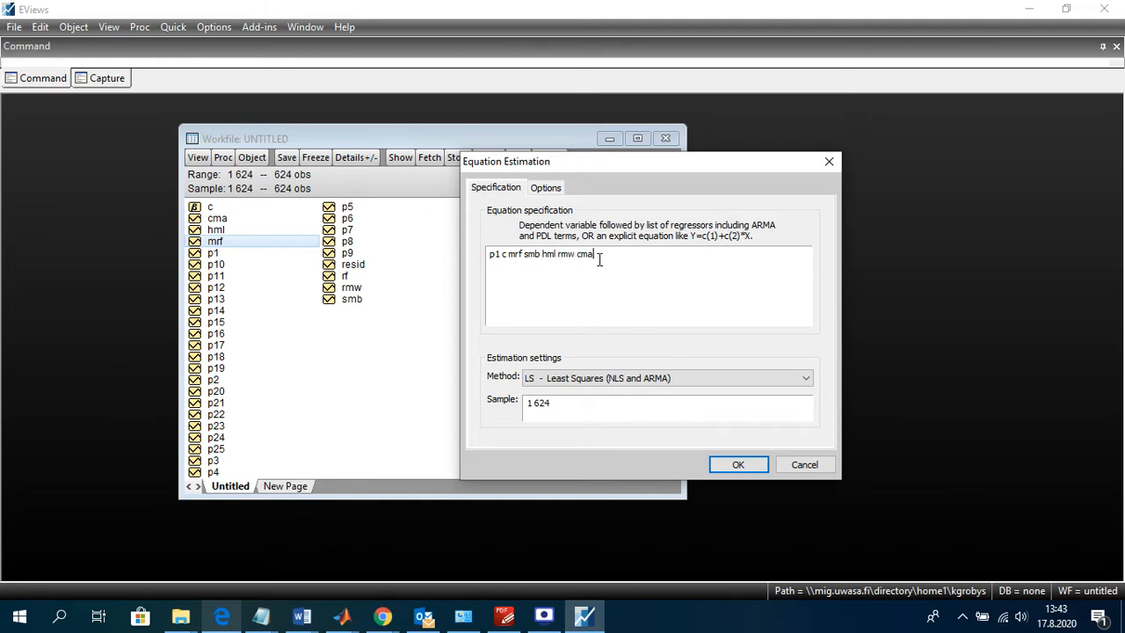
drag(498, 254, 475, 255)
click(496, 257)
drag(509, 254, 601, 256)
click(602, 255)
Estimate the p1 equation by Least Squares over sample 1 624, and move and enlarge its output window.
click(736, 465)
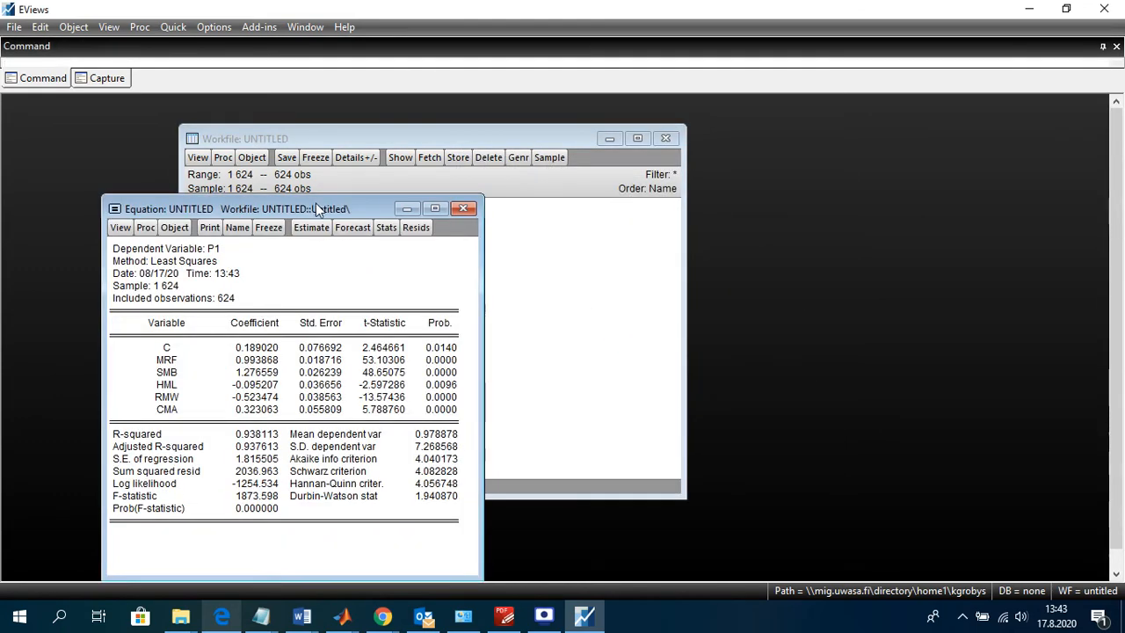
drag(315, 203, 488, 137)
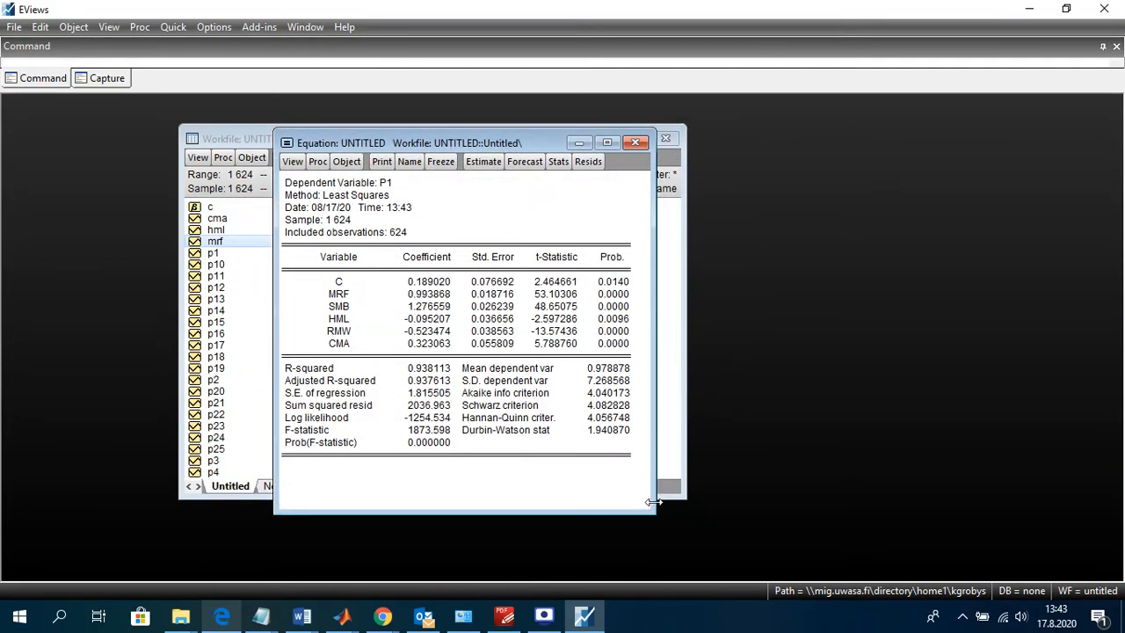
drag(654, 510, 695, 518)
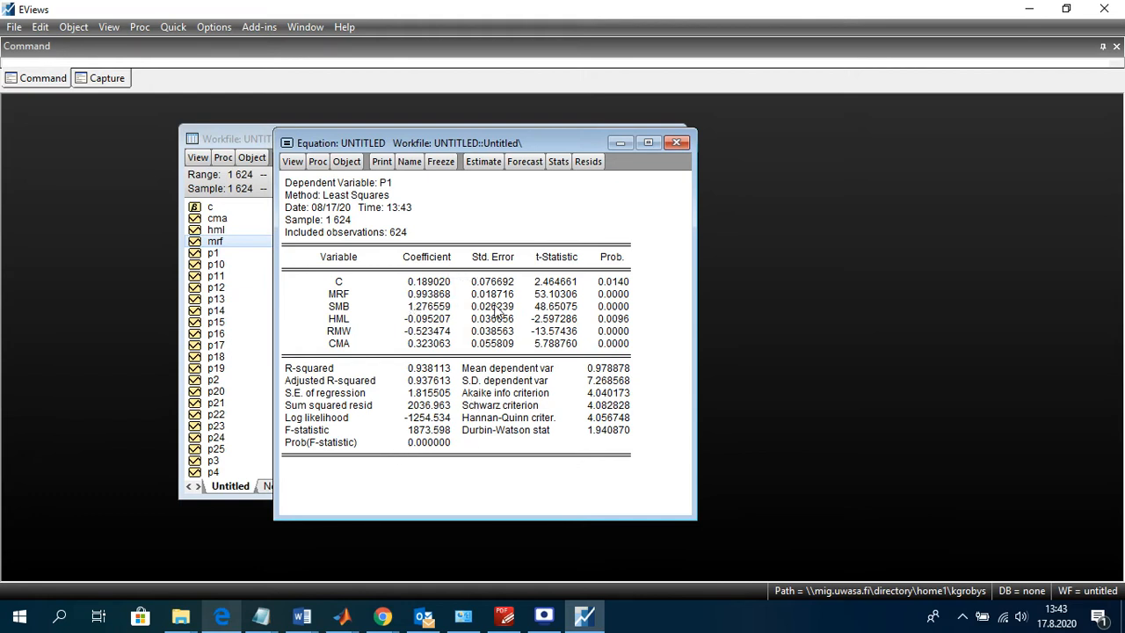
Examine the intercept C of the p1 regression: its coefficient, t-statistic and probability, alongside the five factor regressors.
click(336, 283)
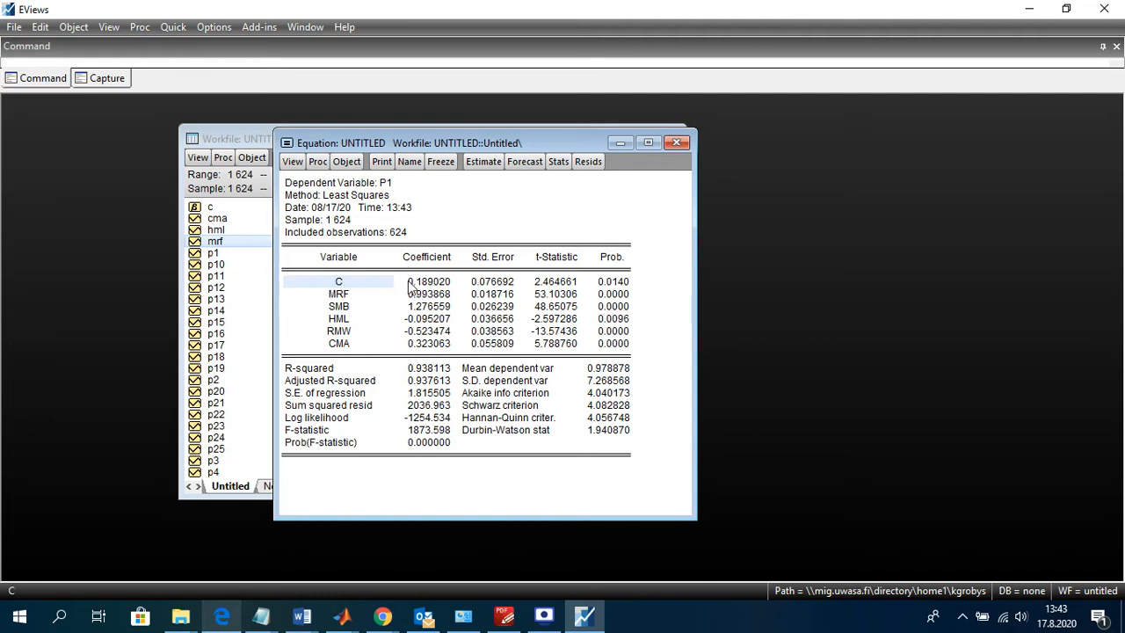
click(428, 285)
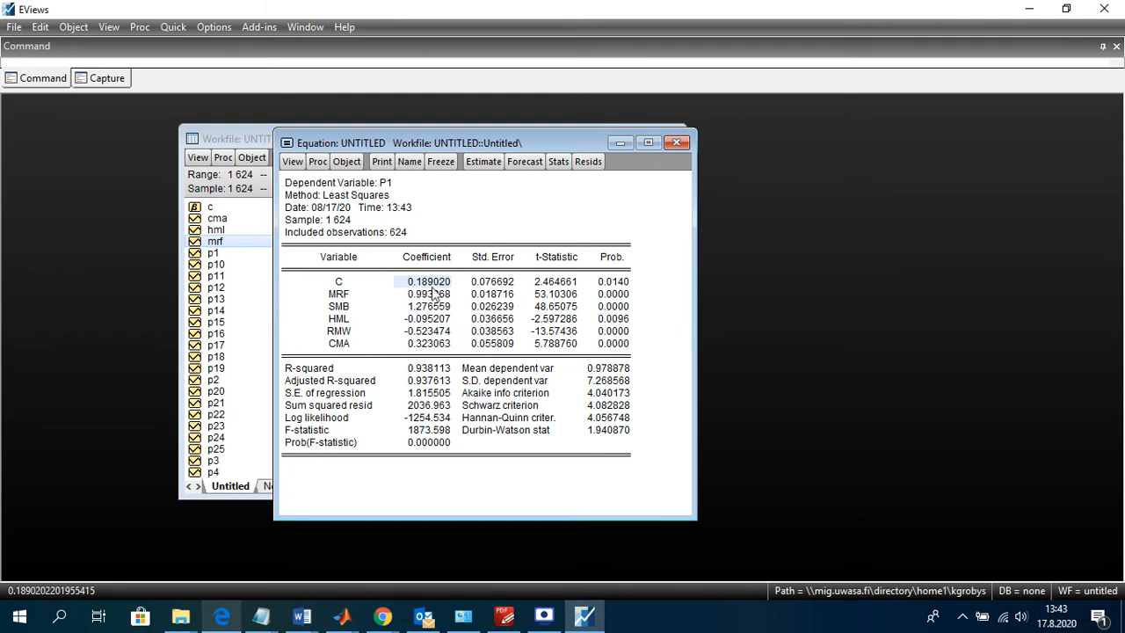
drag(344, 295, 351, 344)
drag(422, 297, 408, 332)
drag(351, 299, 348, 346)
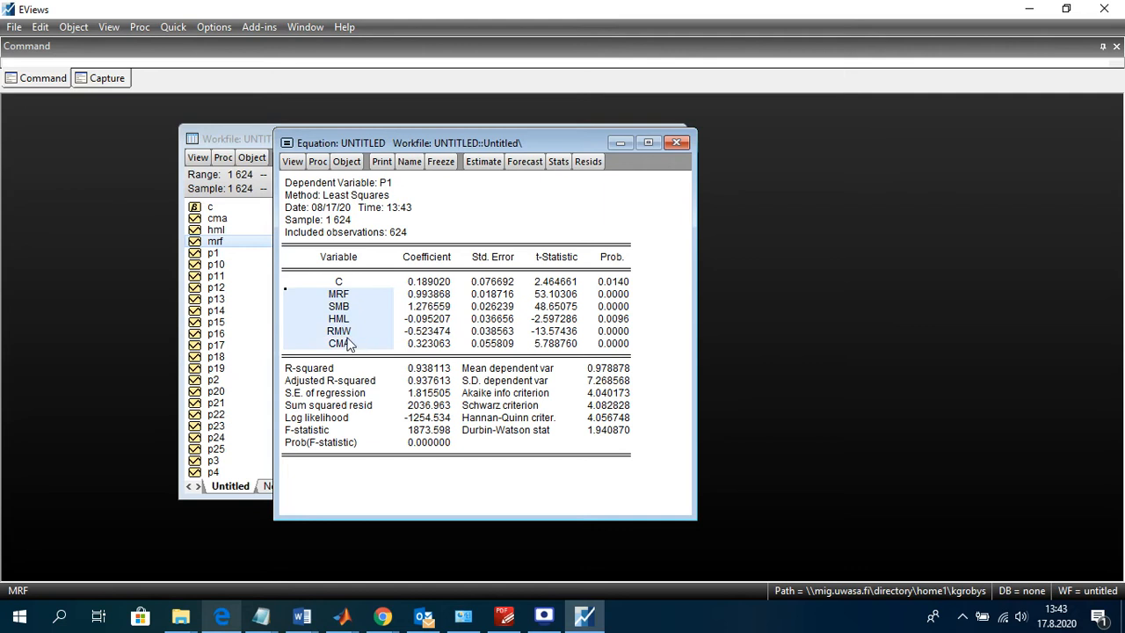
click(430, 286)
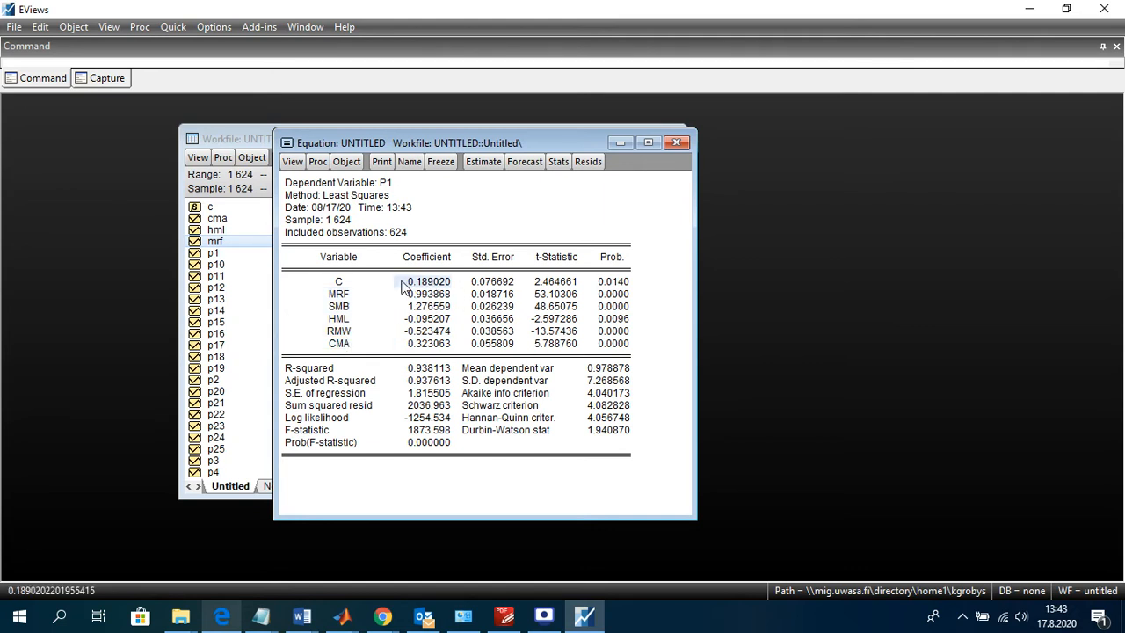
click(548, 283)
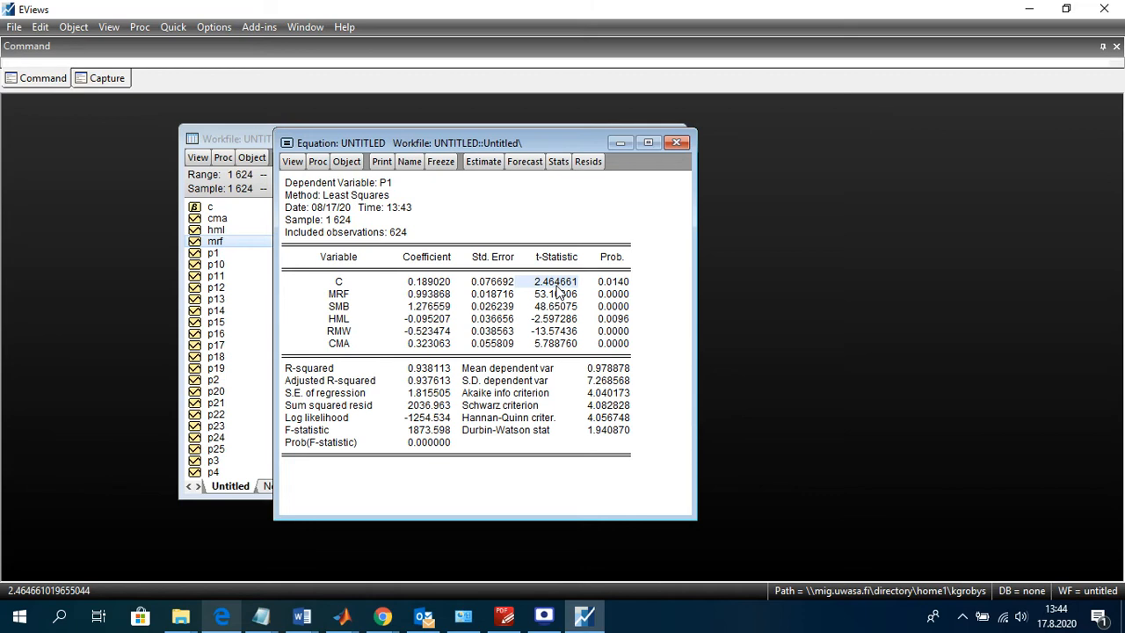
click(611, 283)
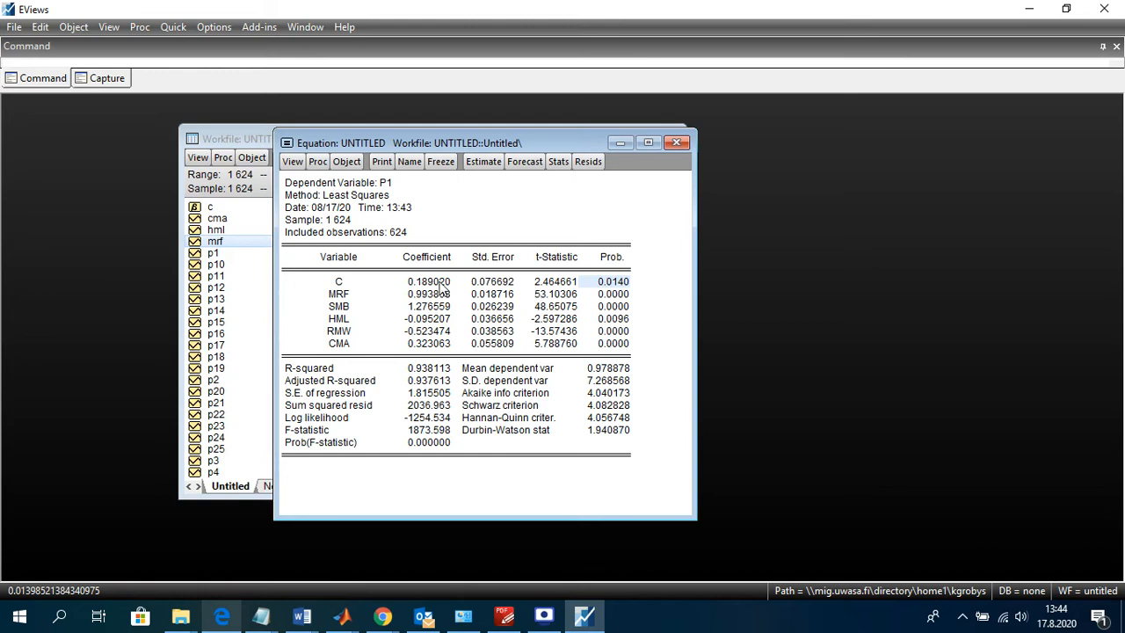
click(439, 287)
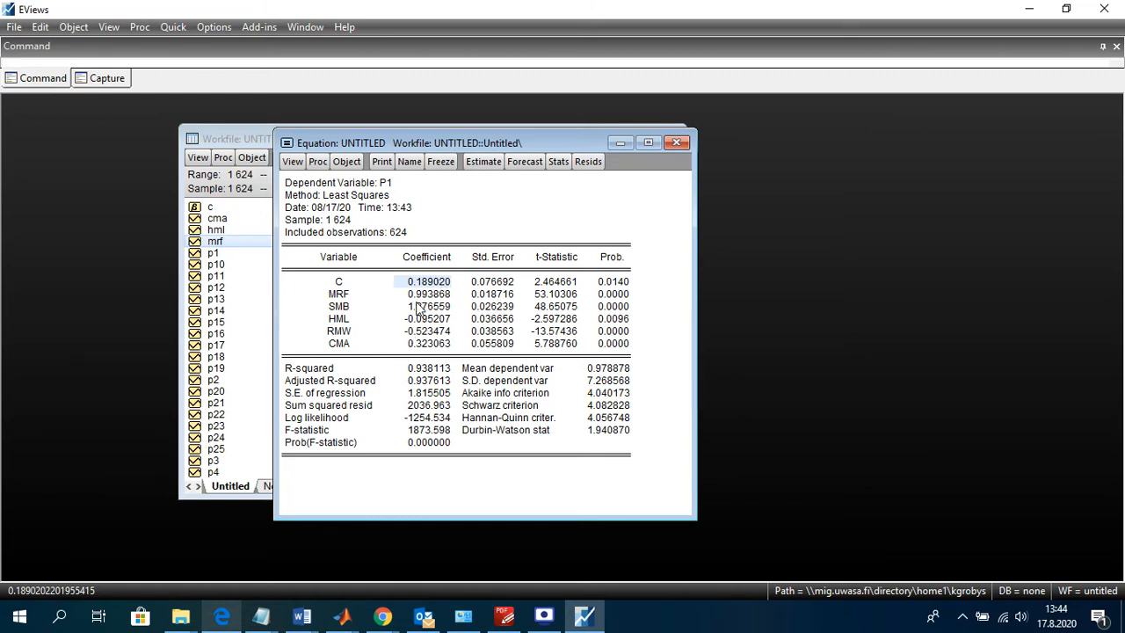
Examine the coefficients of MRF, SMB, HML, RMW and CMA one by one, together with their t-statistics.
click(422, 299)
drag(422, 299, 432, 346)
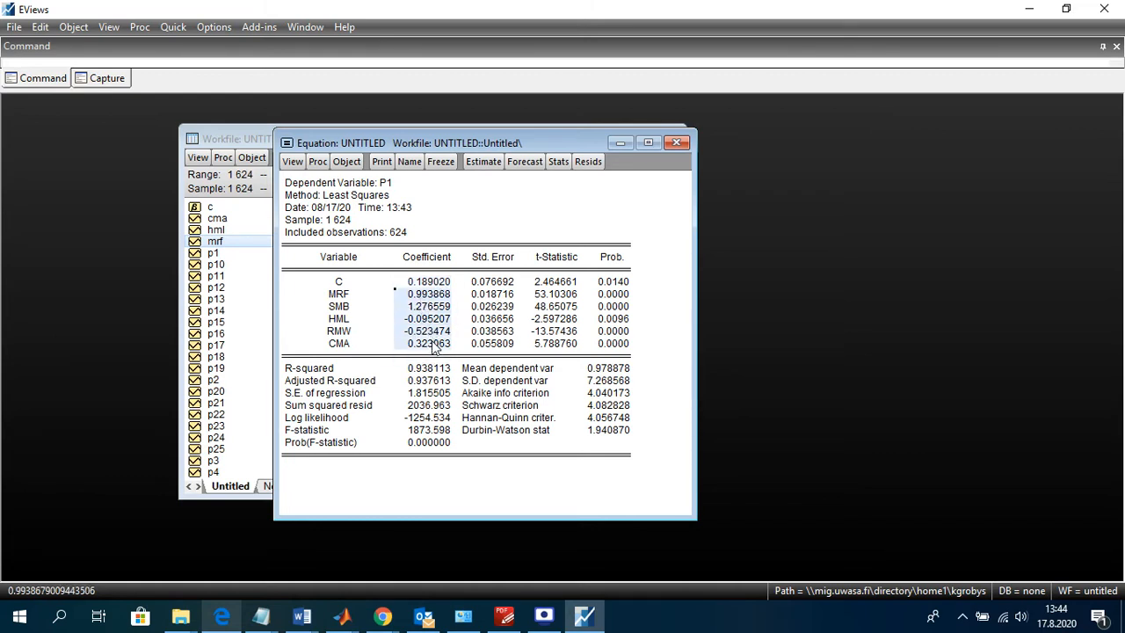
click(434, 348)
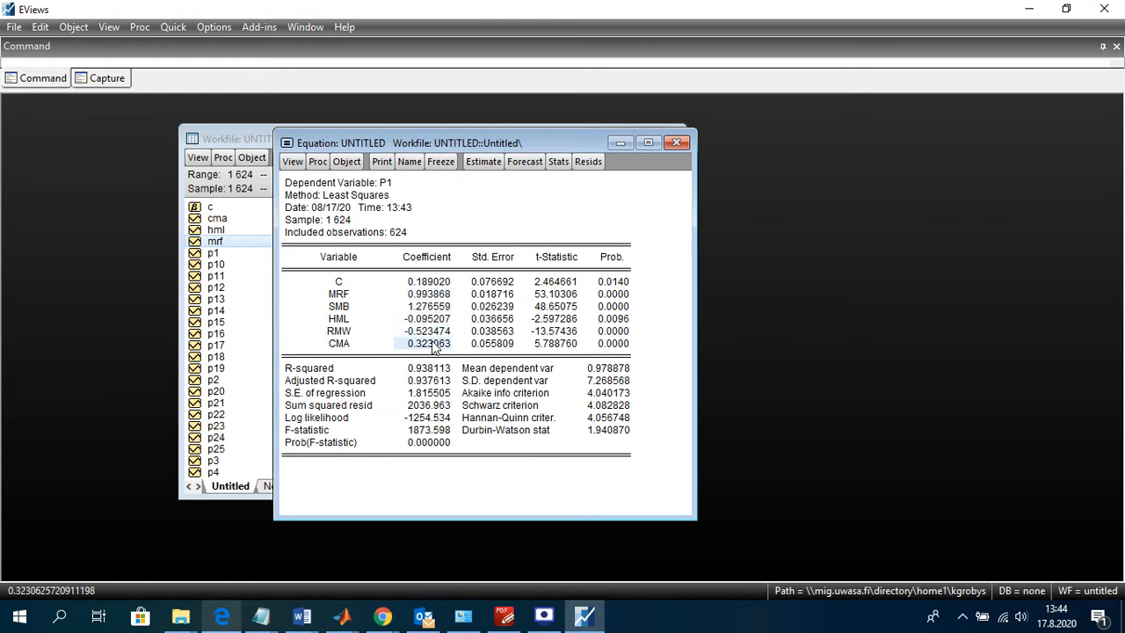
drag(425, 297, 428, 349)
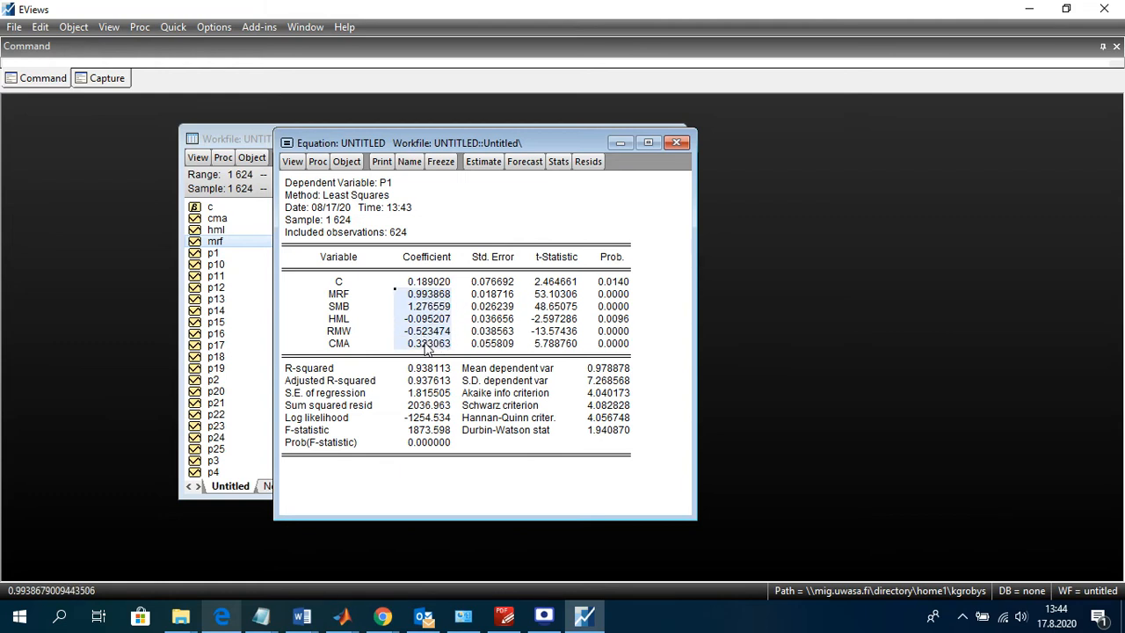
click(423, 296)
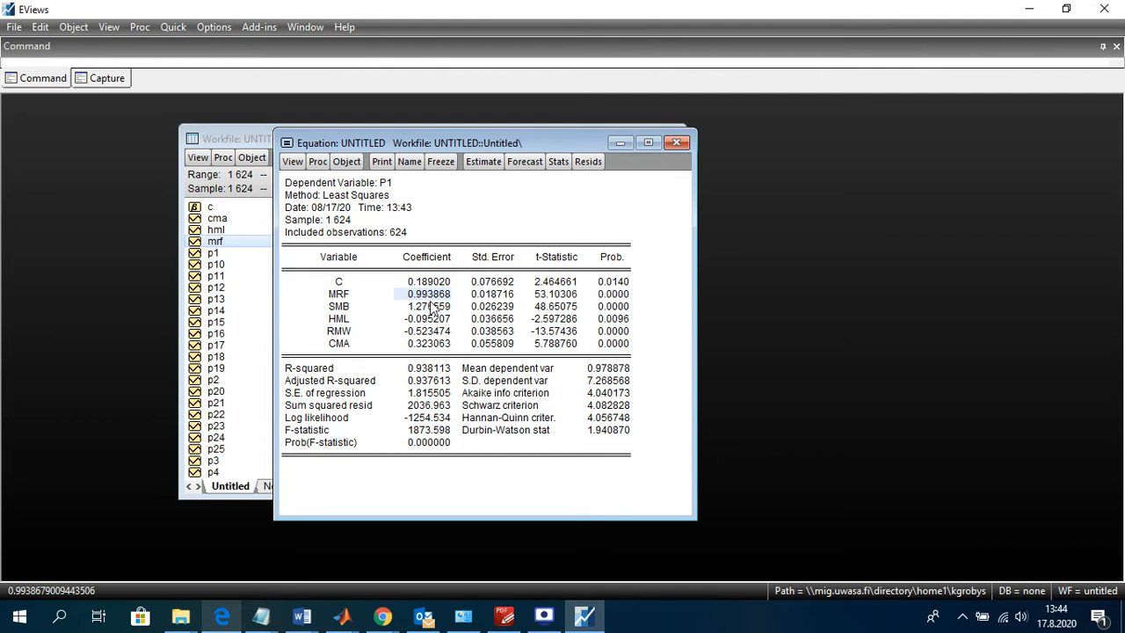
click(431, 305)
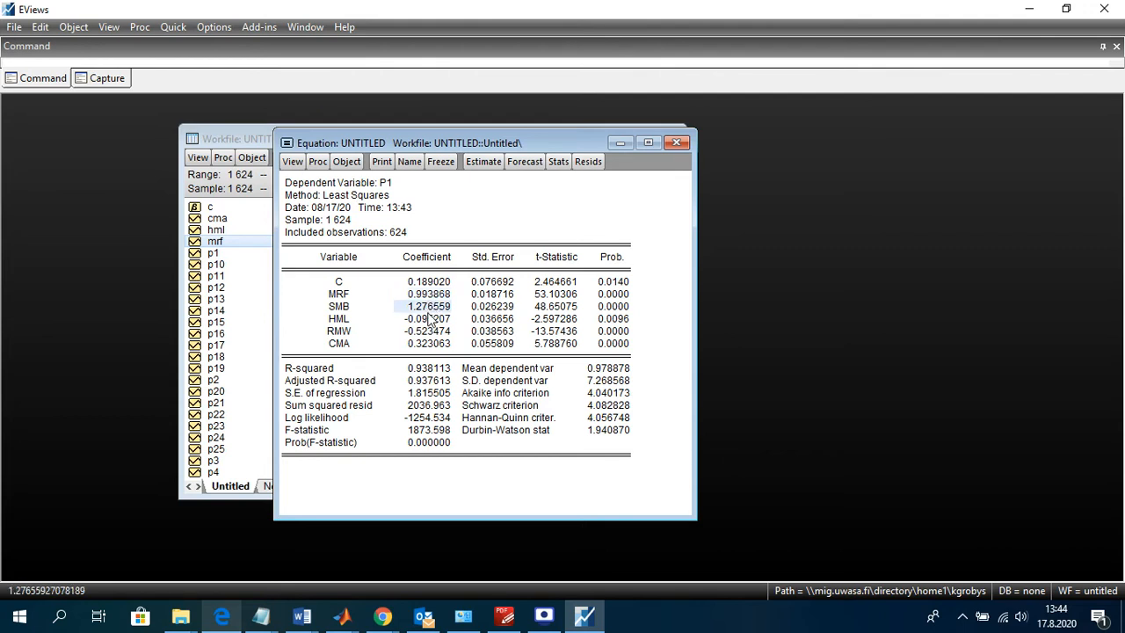
click(429, 319)
click(430, 331)
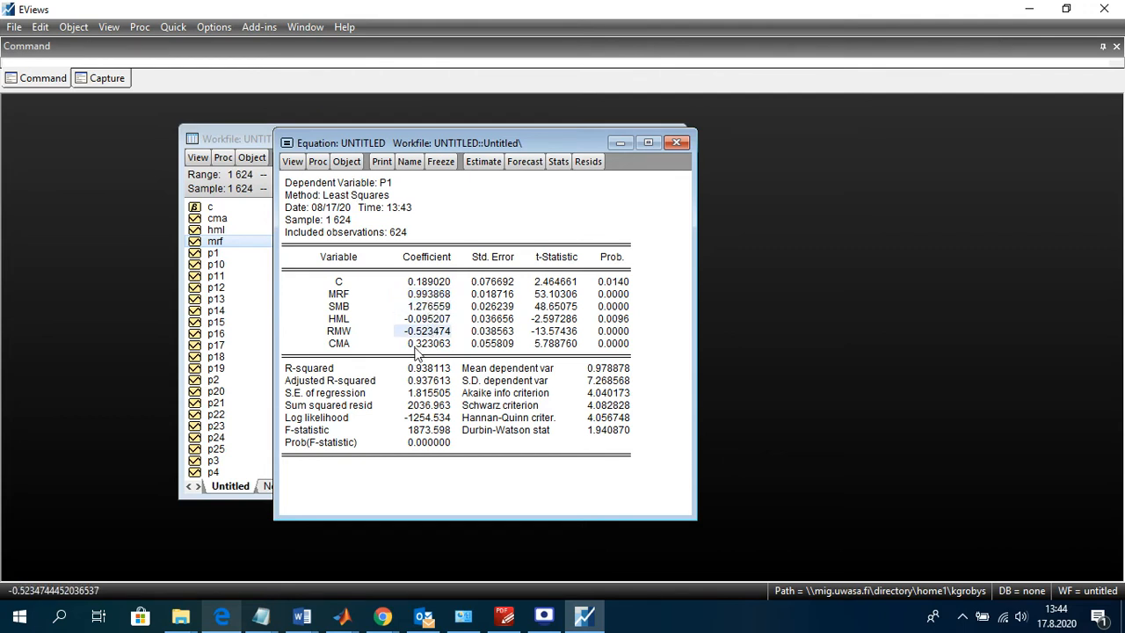
click(420, 345)
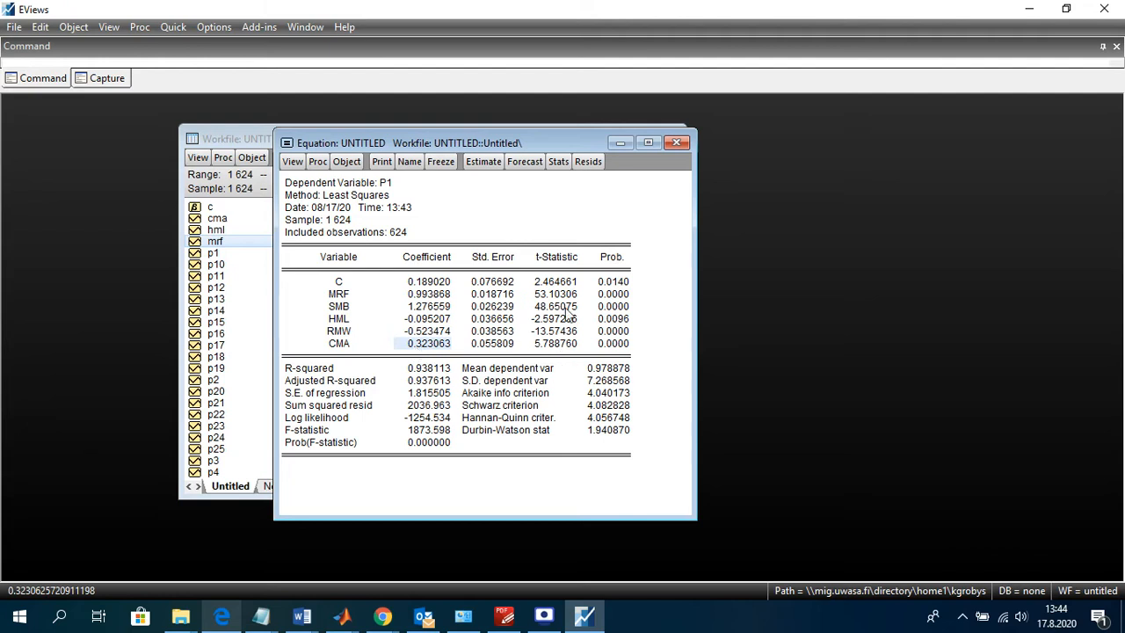
drag(567, 295, 556, 350)
drag(548, 297, 547, 349)
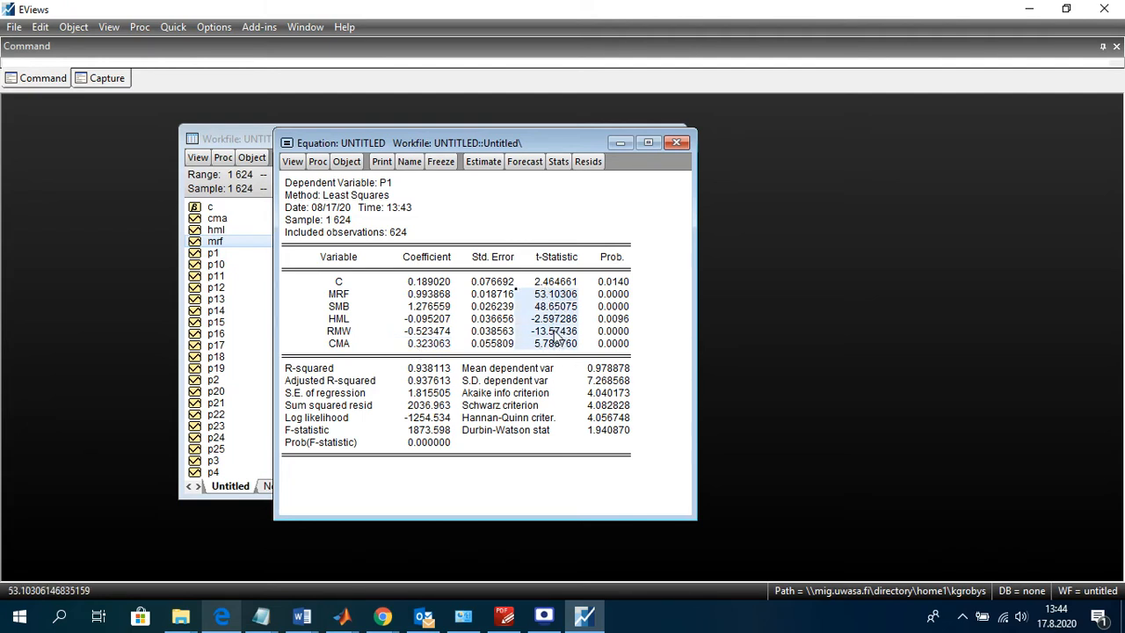
Relate the RMW coefficient to the dependent variable P1 and compare it with the other factor loadings.
click(429, 332)
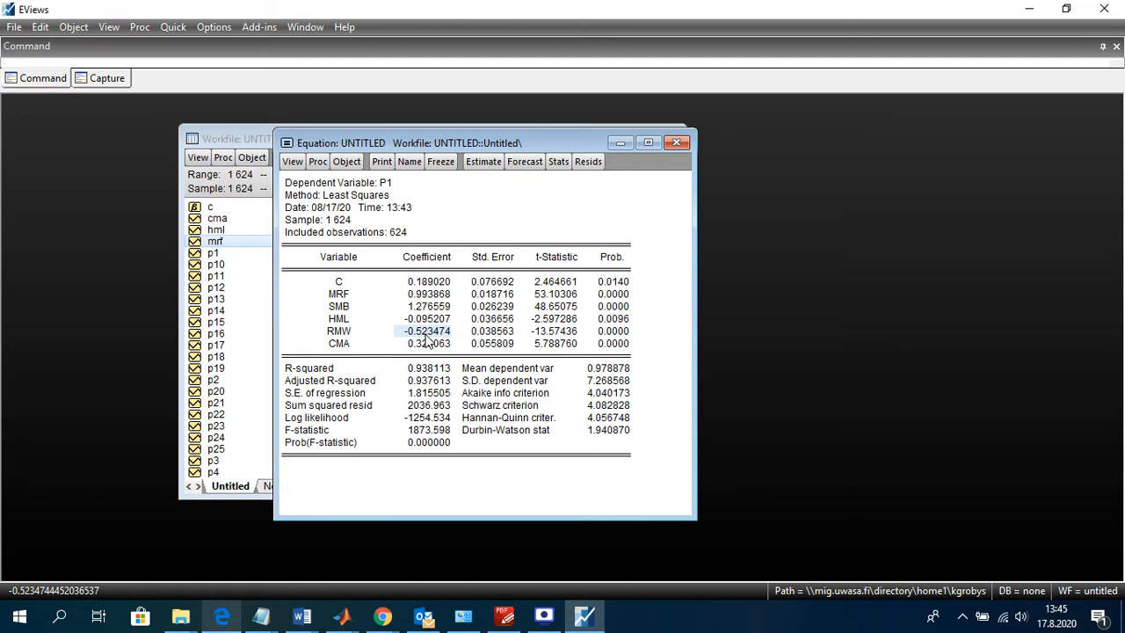
click(390, 184)
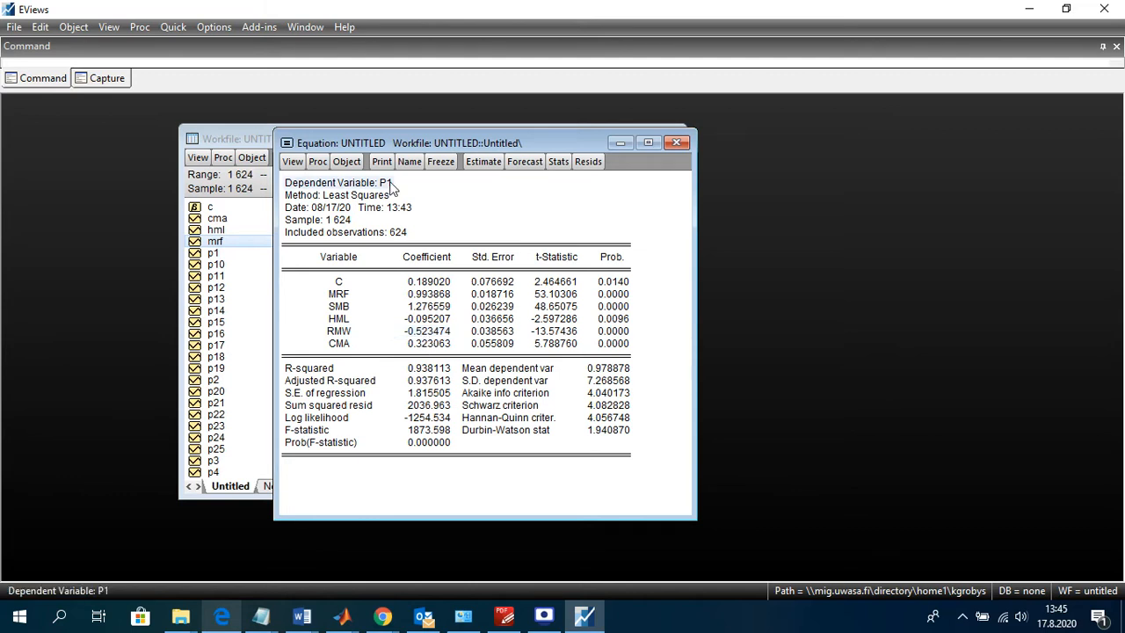
click(421, 333)
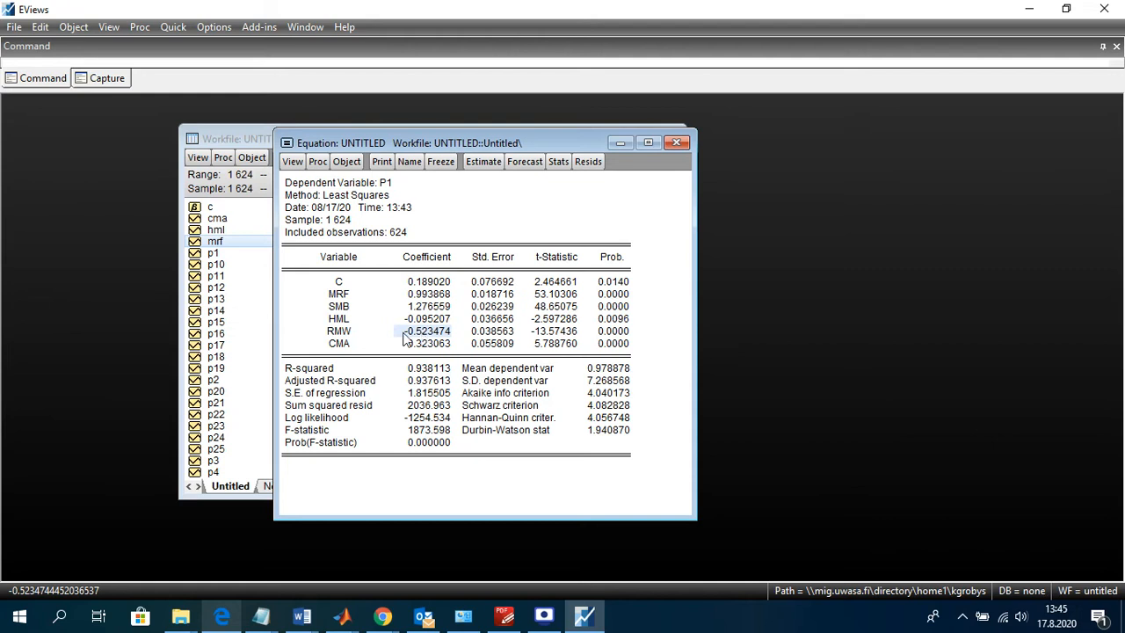
click(344, 334)
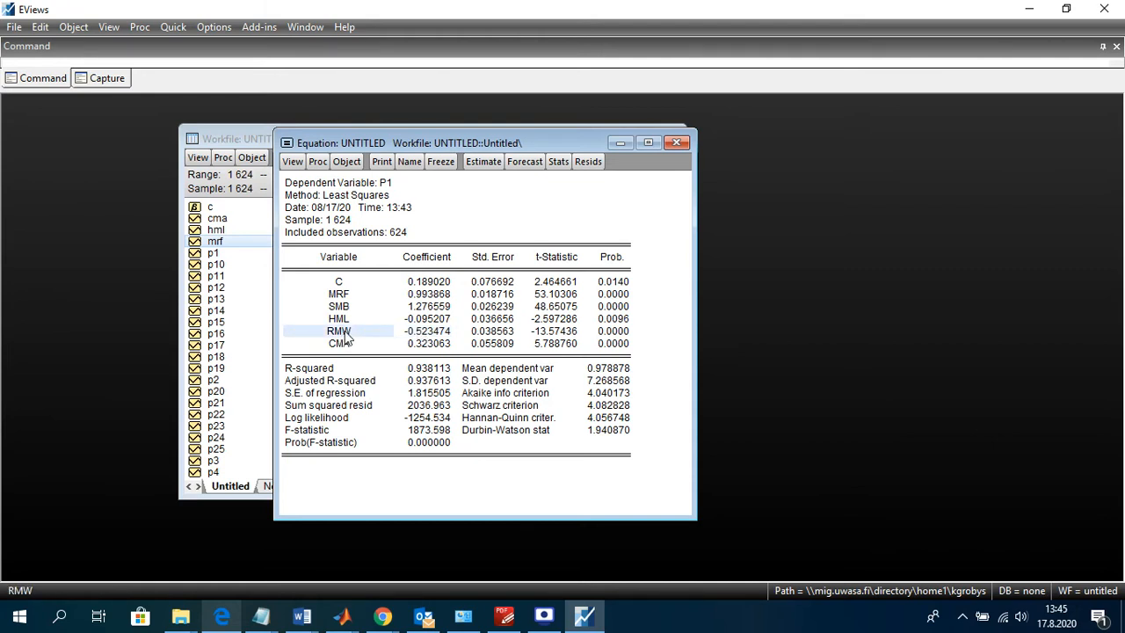
click(428, 332)
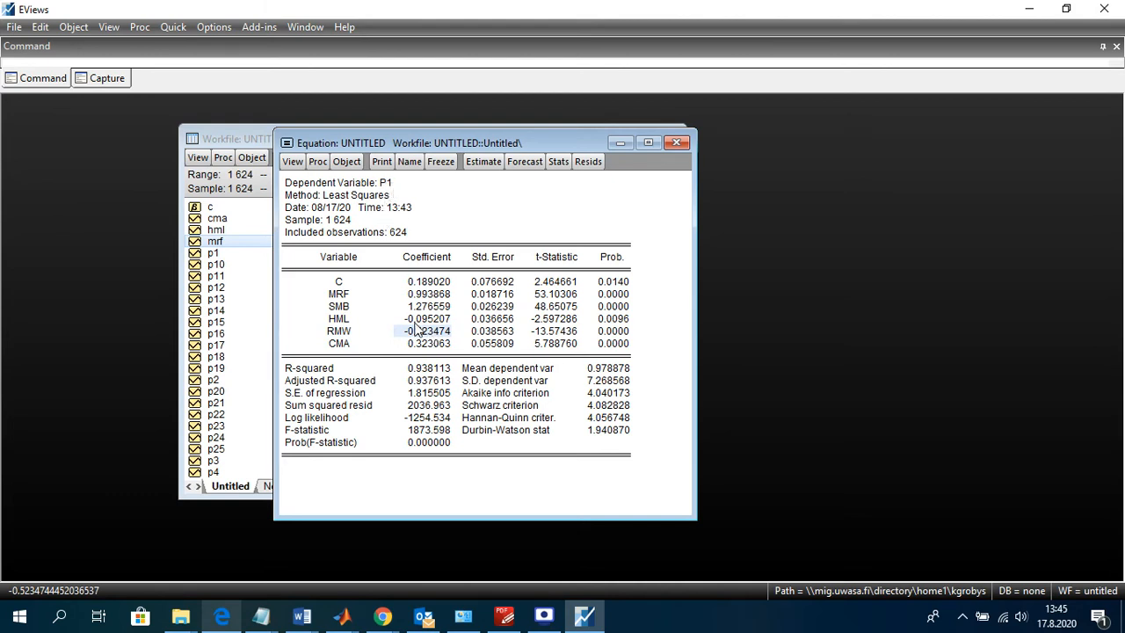
drag(426, 294, 431, 351)
drag(426, 295, 429, 344)
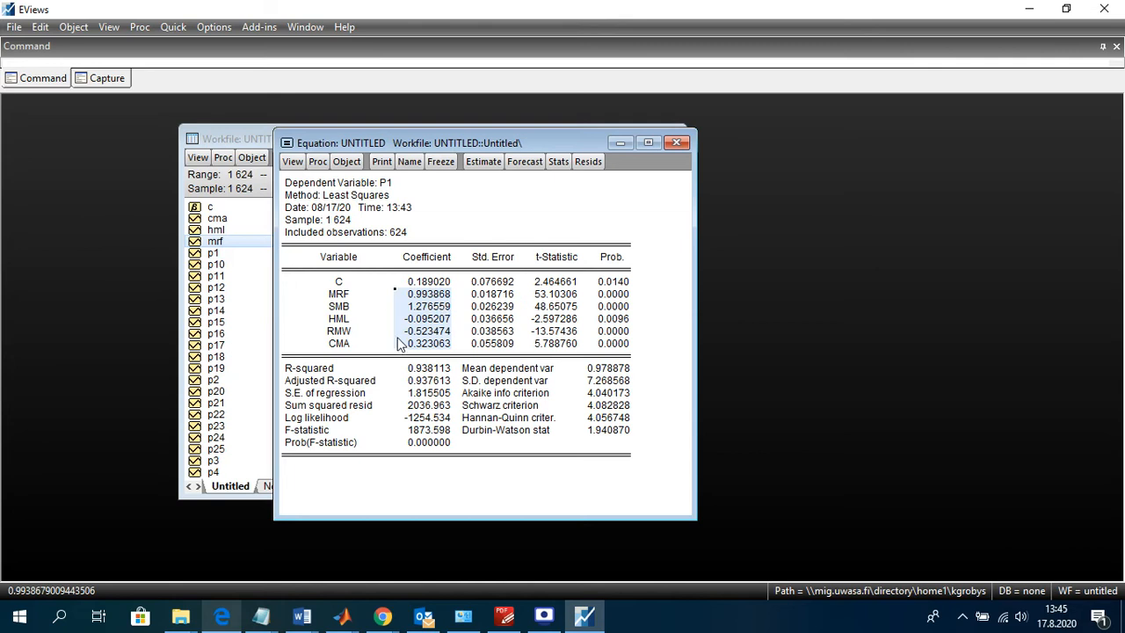
click(431, 321)
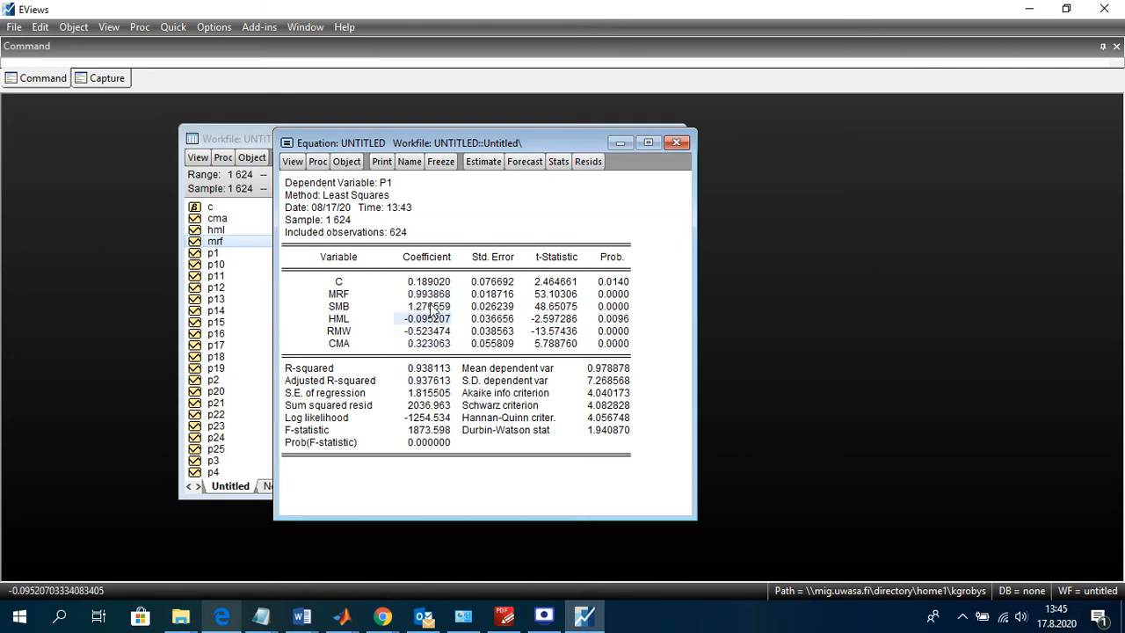
Examine the SMB coefficient and t-statistic to interpret the size exposure of dependent variable P1.
click(387, 186)
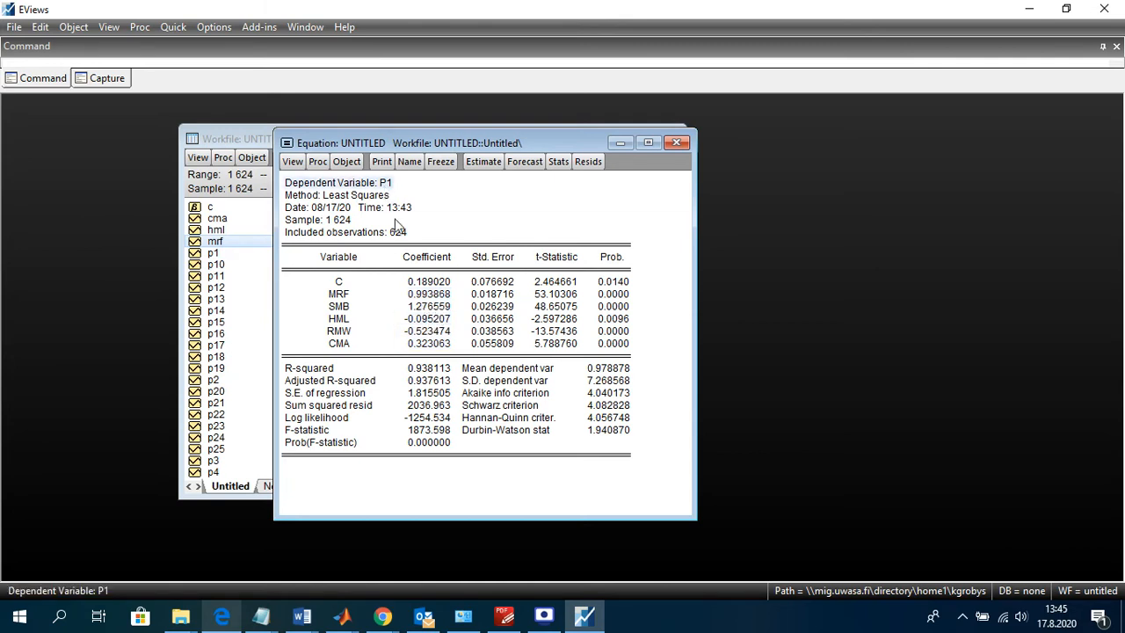
click(428, 308)
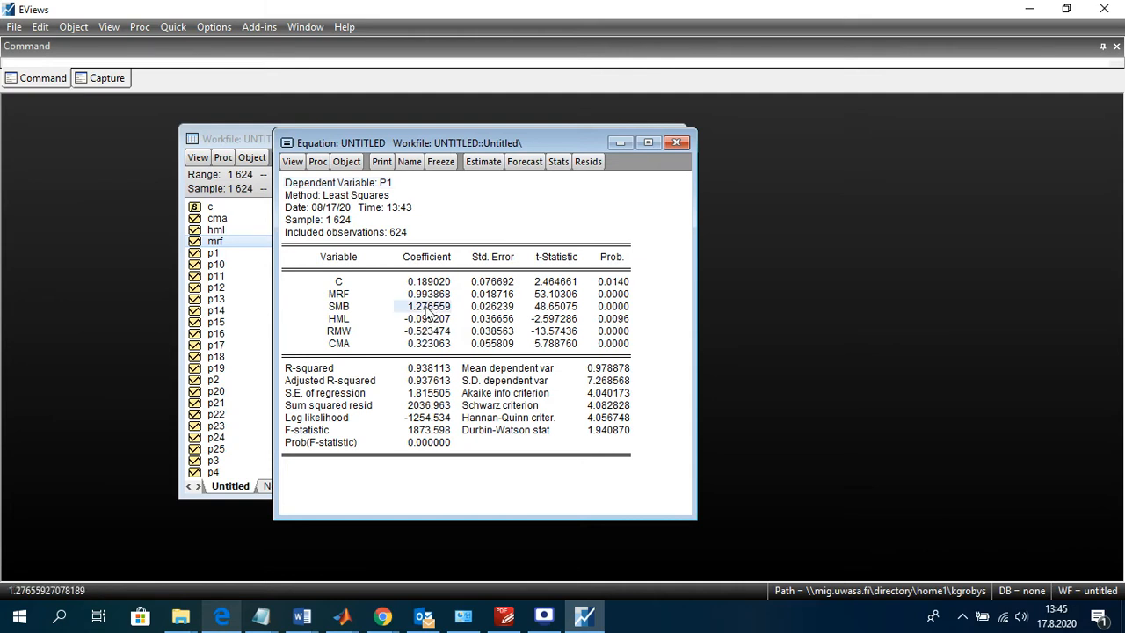
click(341, 310)
click(551, 307)
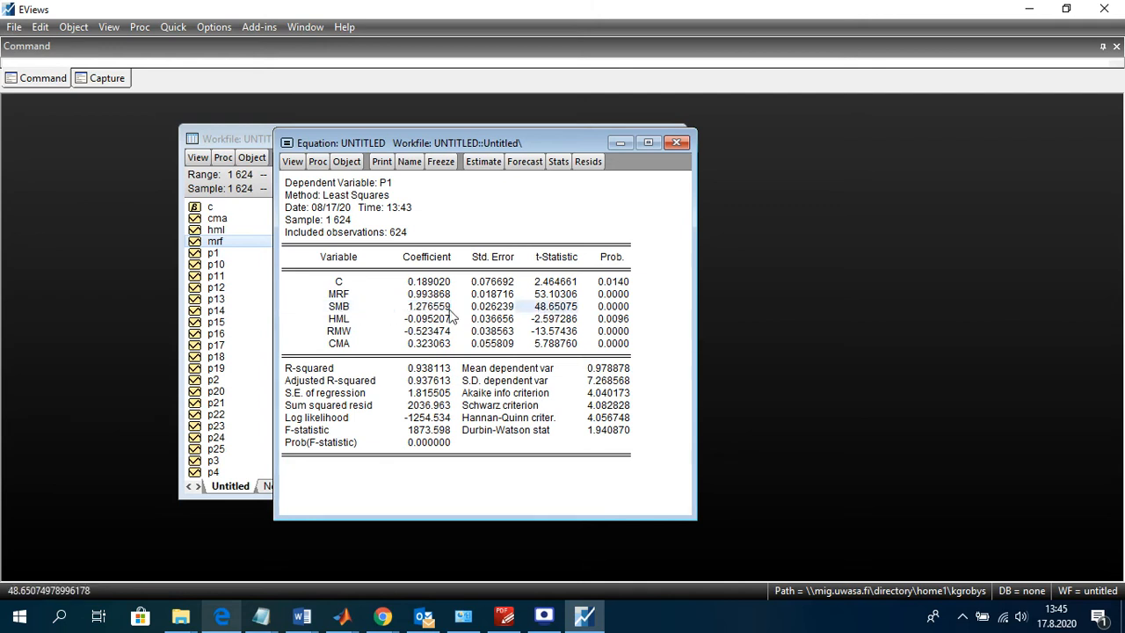
click(423, 308)
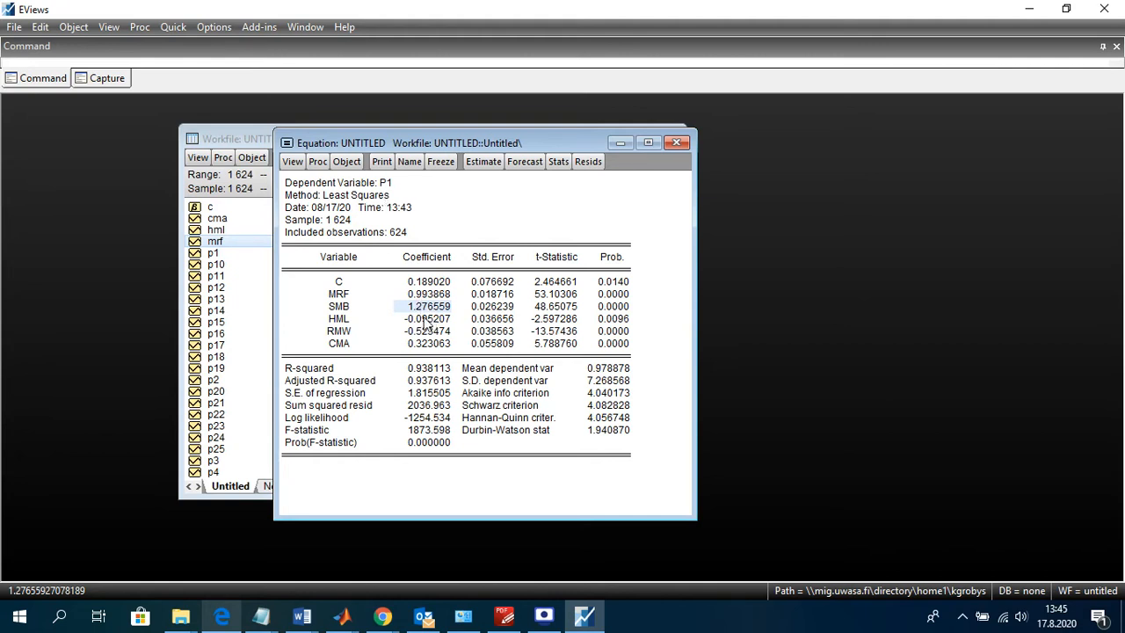
Examine the HML coefficient and its t-statistic to interpret the portfolio's value exposure.
click(425, 322)
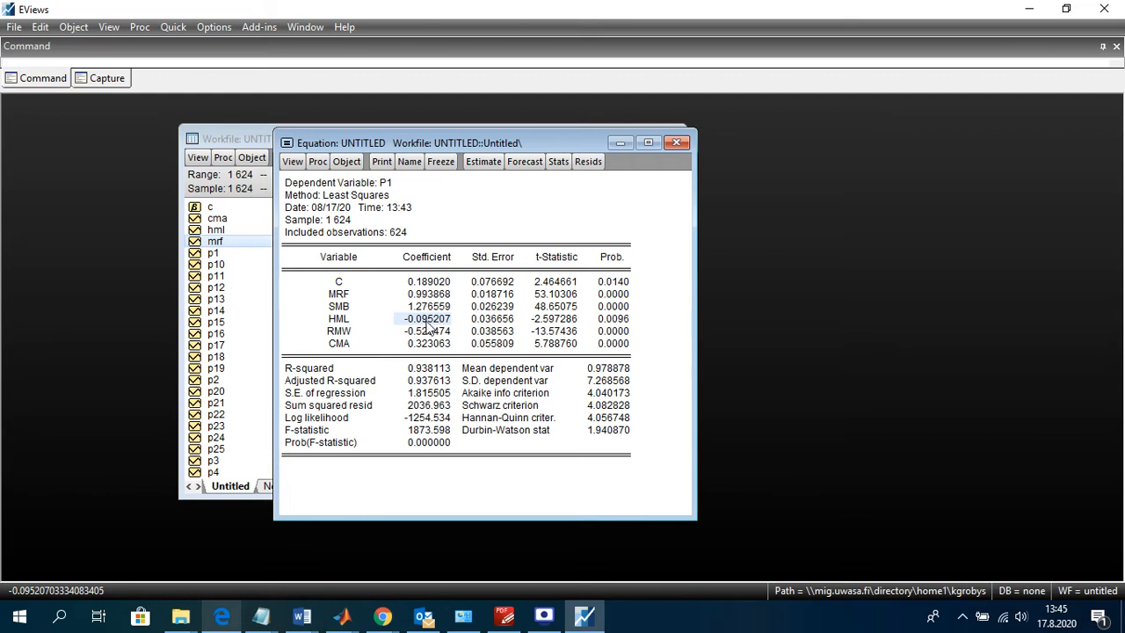
click(356, 321)
click(423, 322)
click(344, 323)
click(424, 322)
click(559, 321)
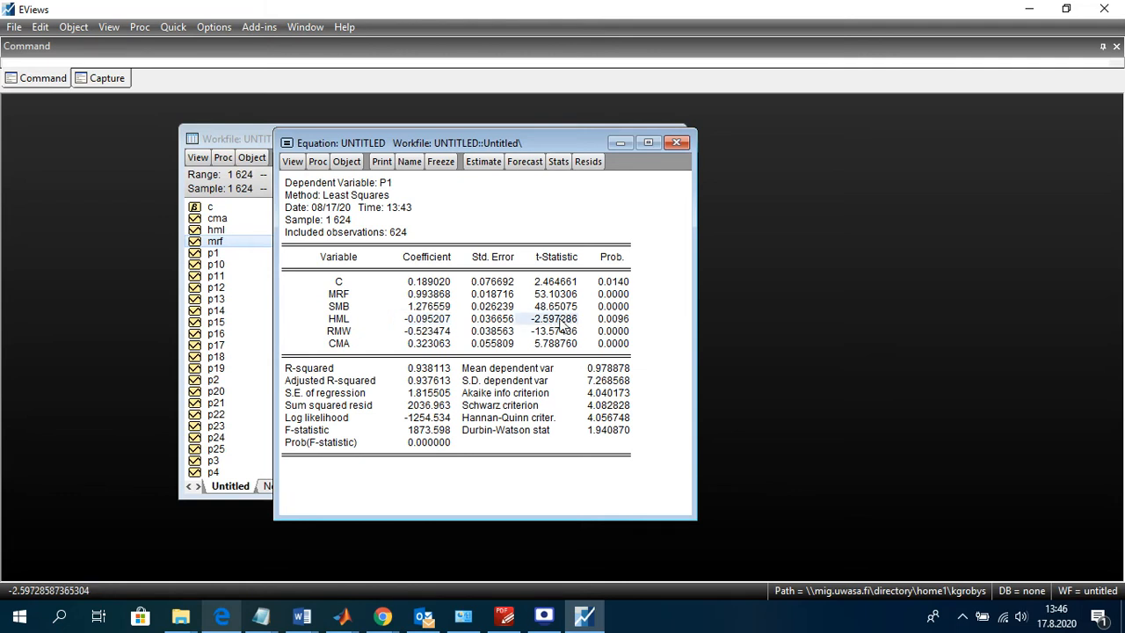
click(423, 325)
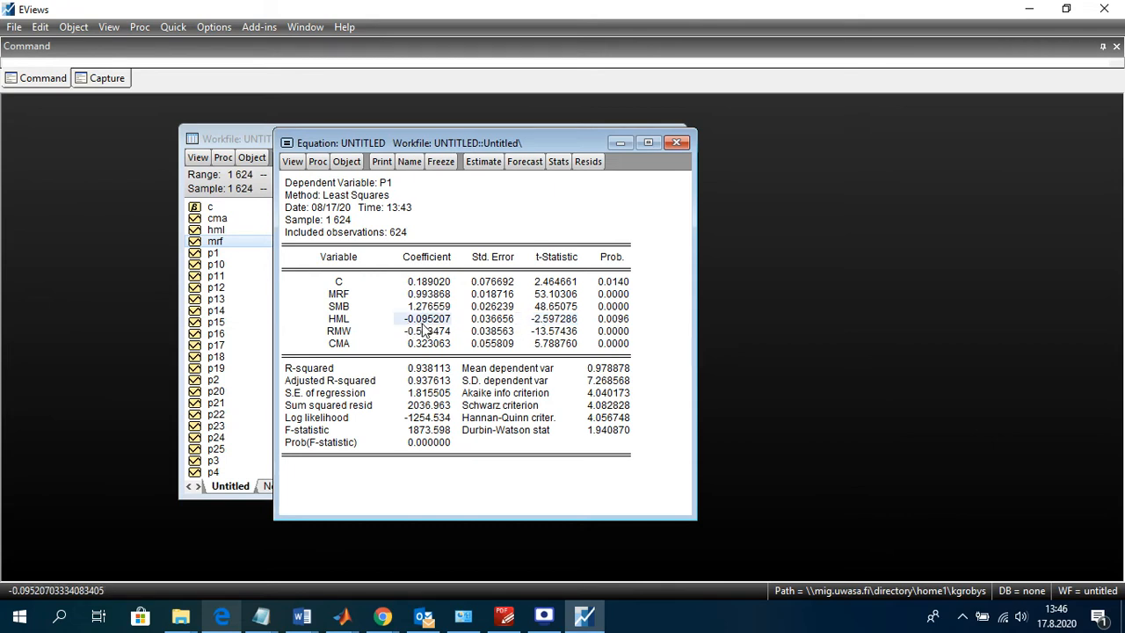
Examine the RMW coefficient and its t-statistic to interpret the portfolio's profitability exposure.
click(419, 343)
click(421, 332)
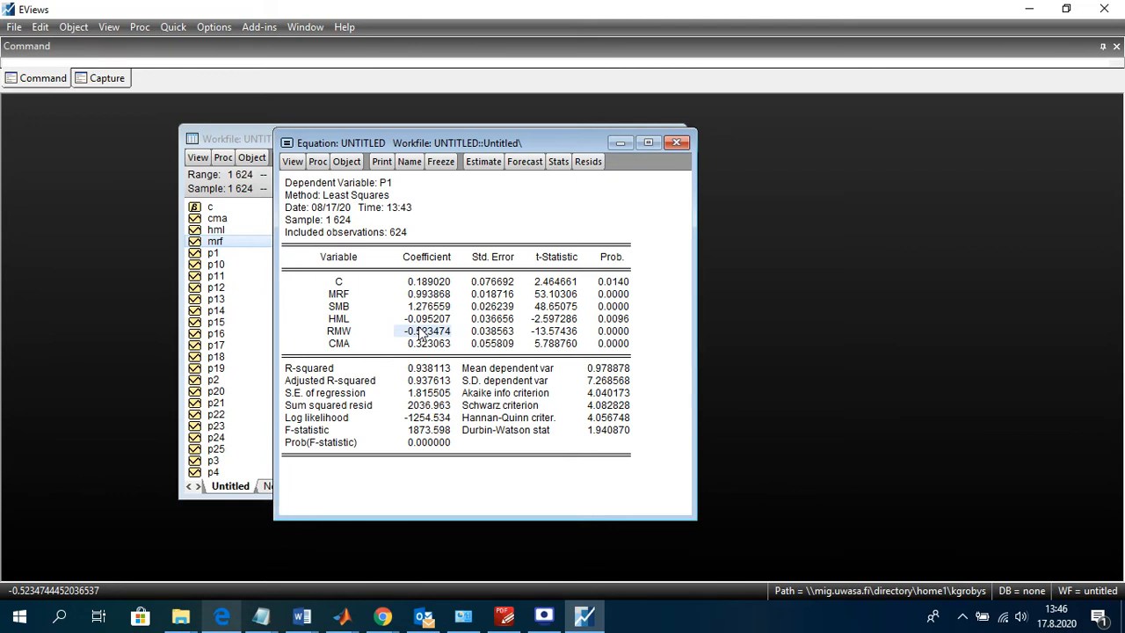
click(341, 332)
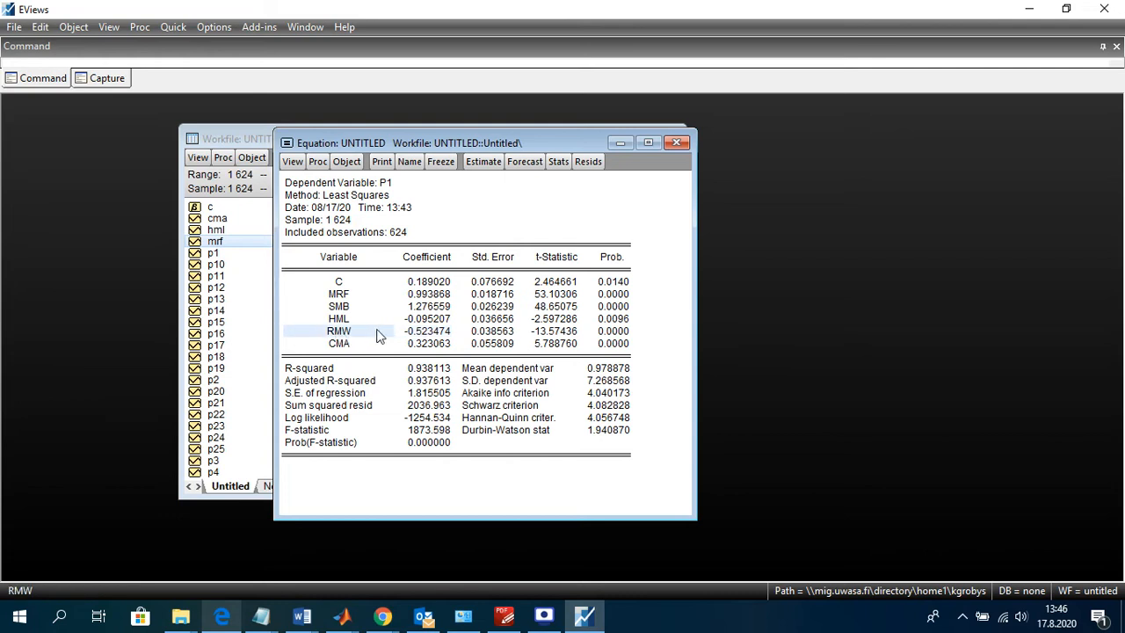
click(426, 333)
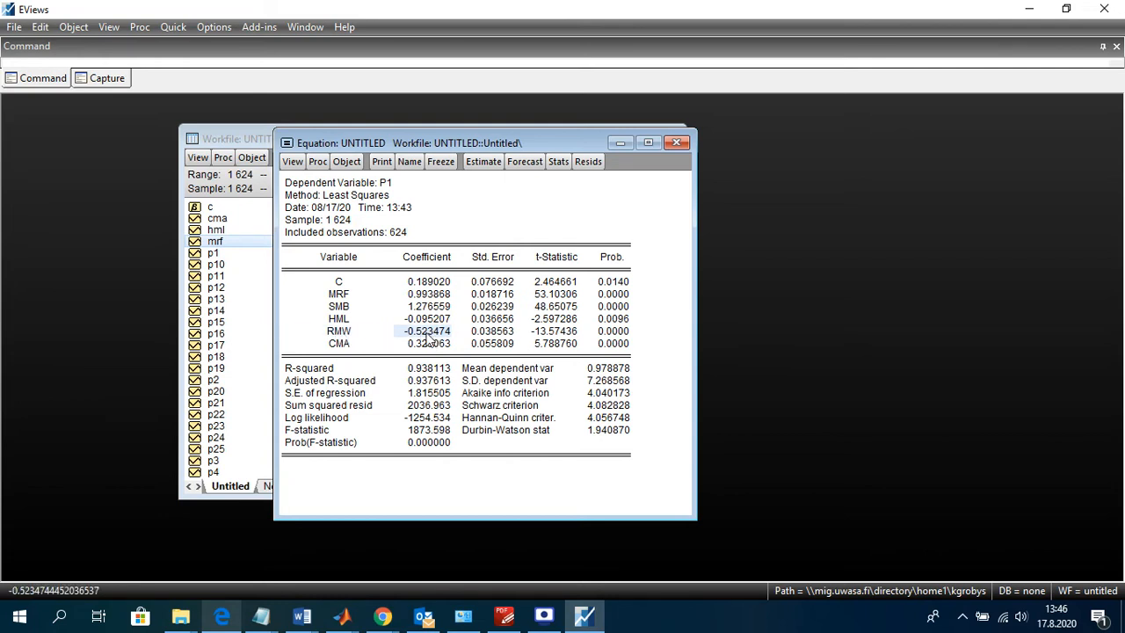
click(554, 334)
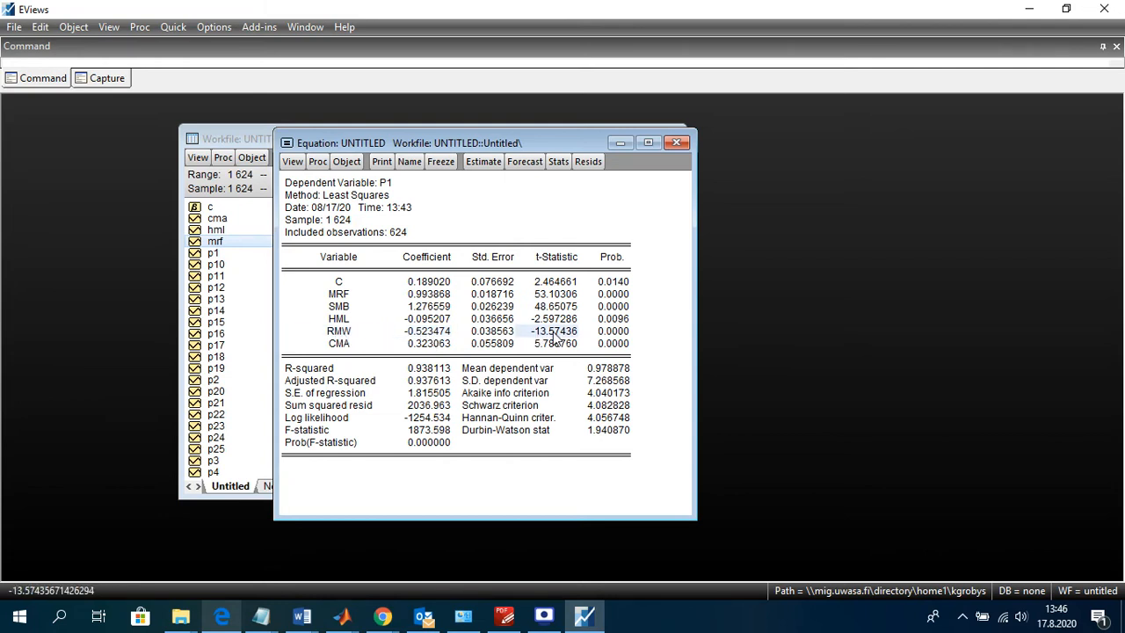
click(415, 335)
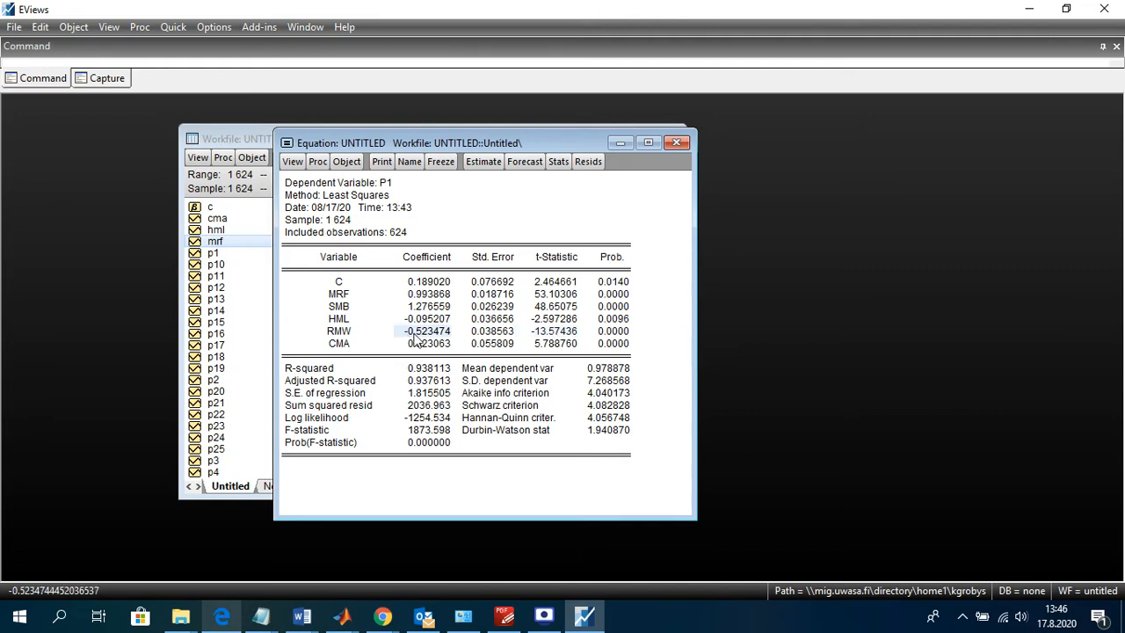
click(560, 335)
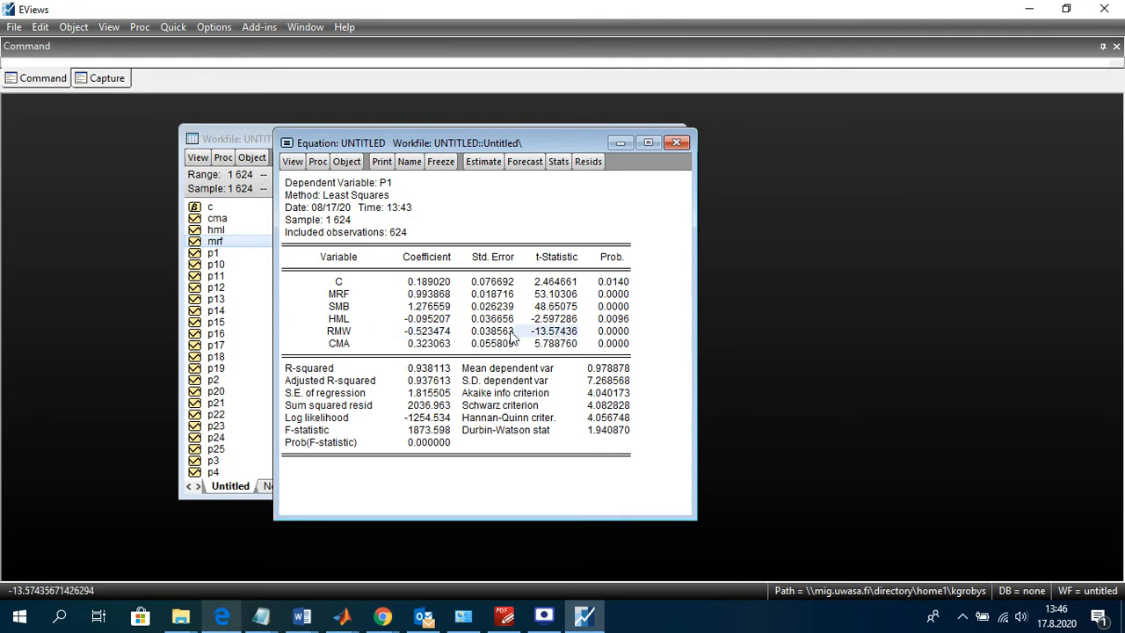
Examine the CMA coefficient against the RMW coefficient to interpret the investment exposure of dependent variable P1.
click(439, 338)
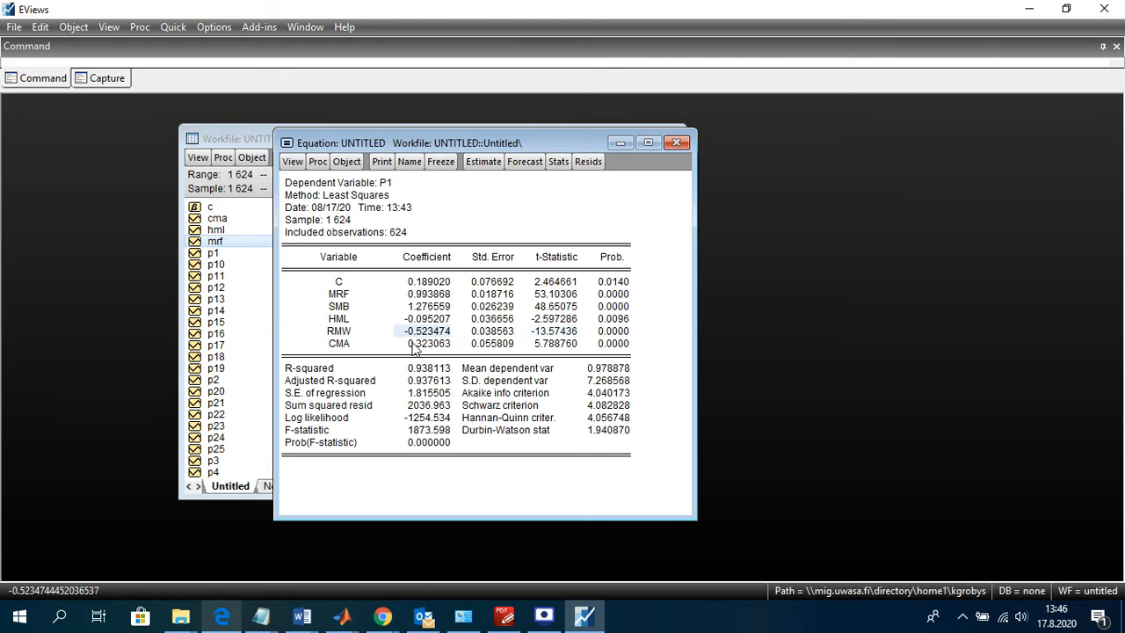
click(431, 344)
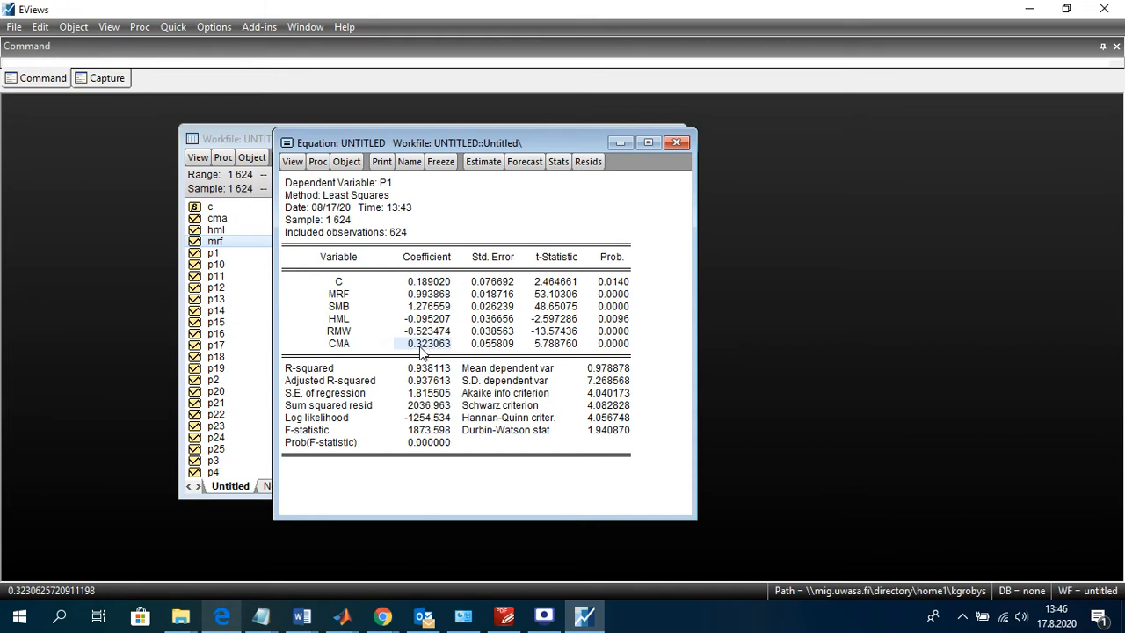
click(336, 346)
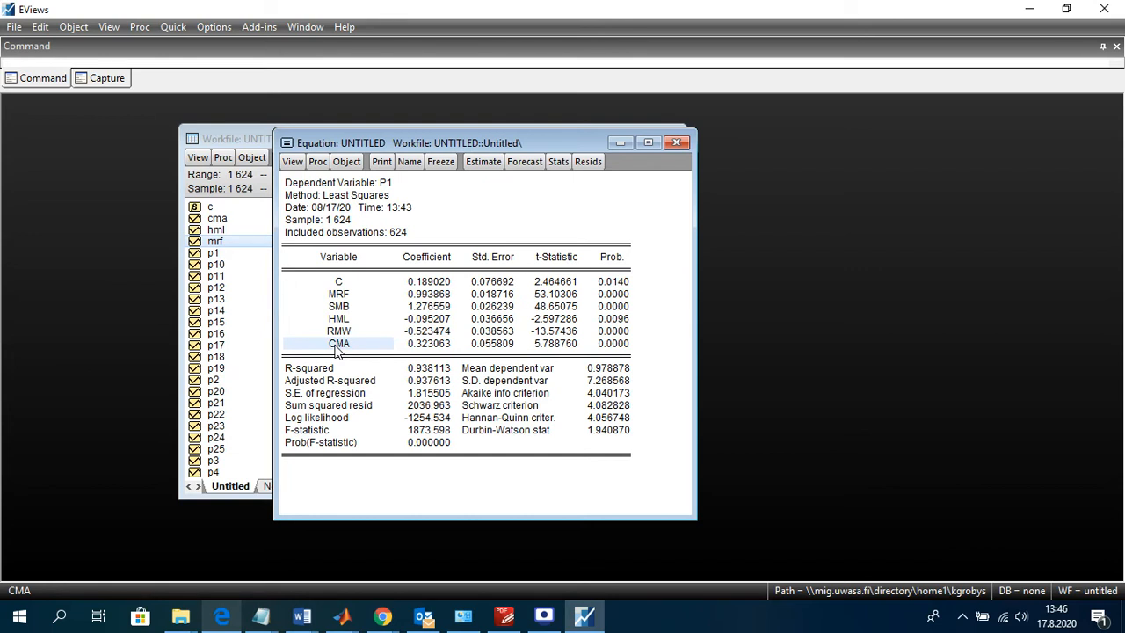
click(386, 187)
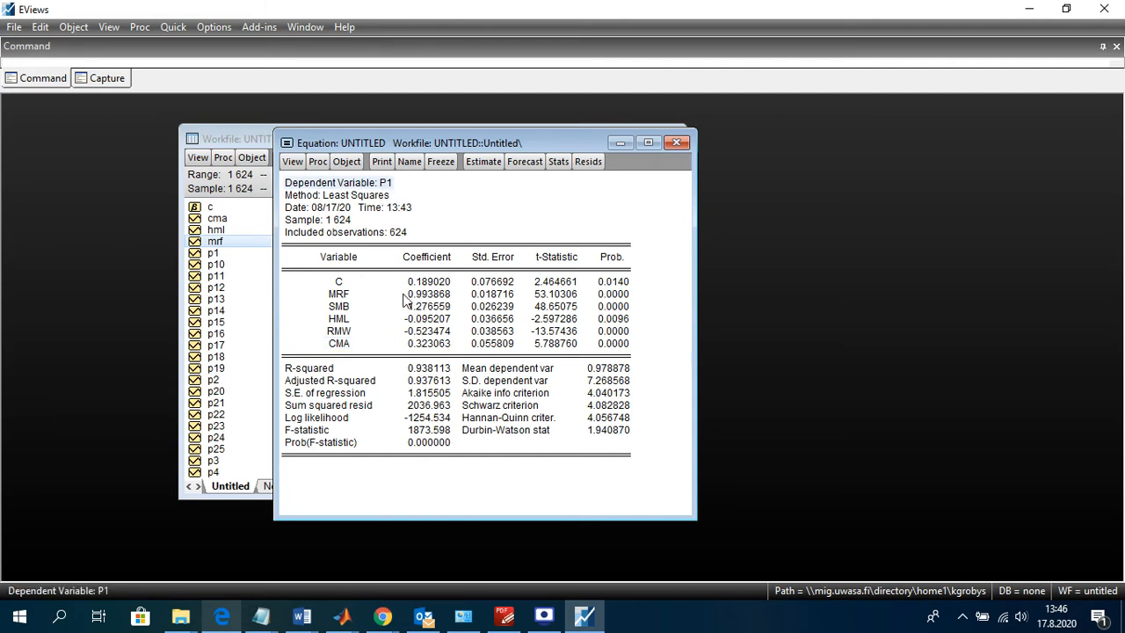
Review the SMB, HML, RMW and CMA coefficients together with the R-squared of the P1 regression.
click(427, 314)
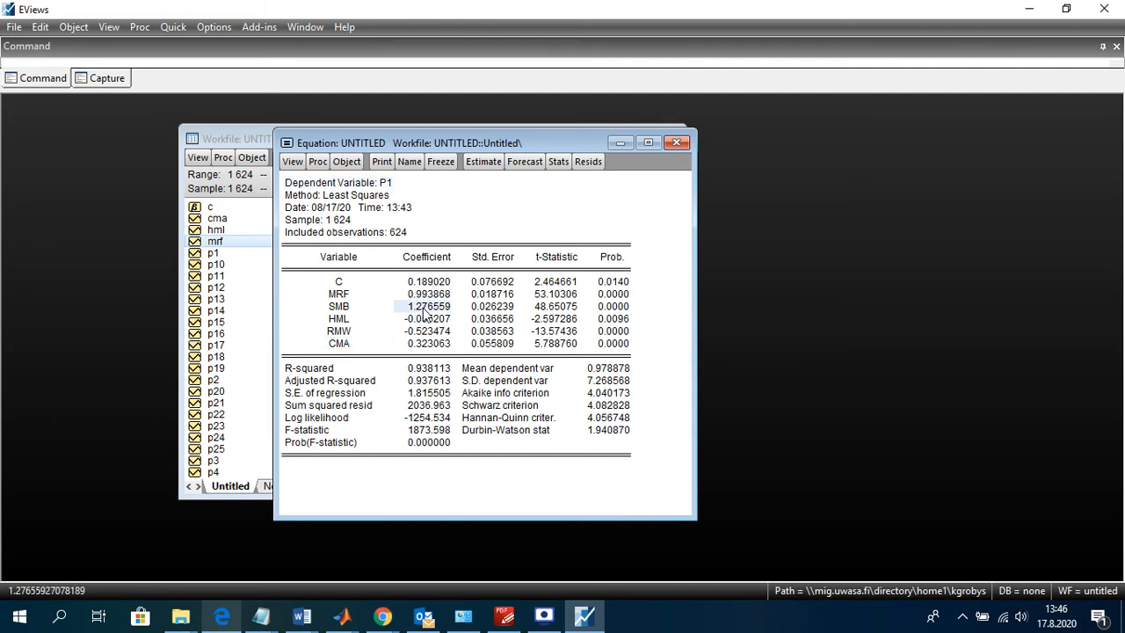
click(426, 322)
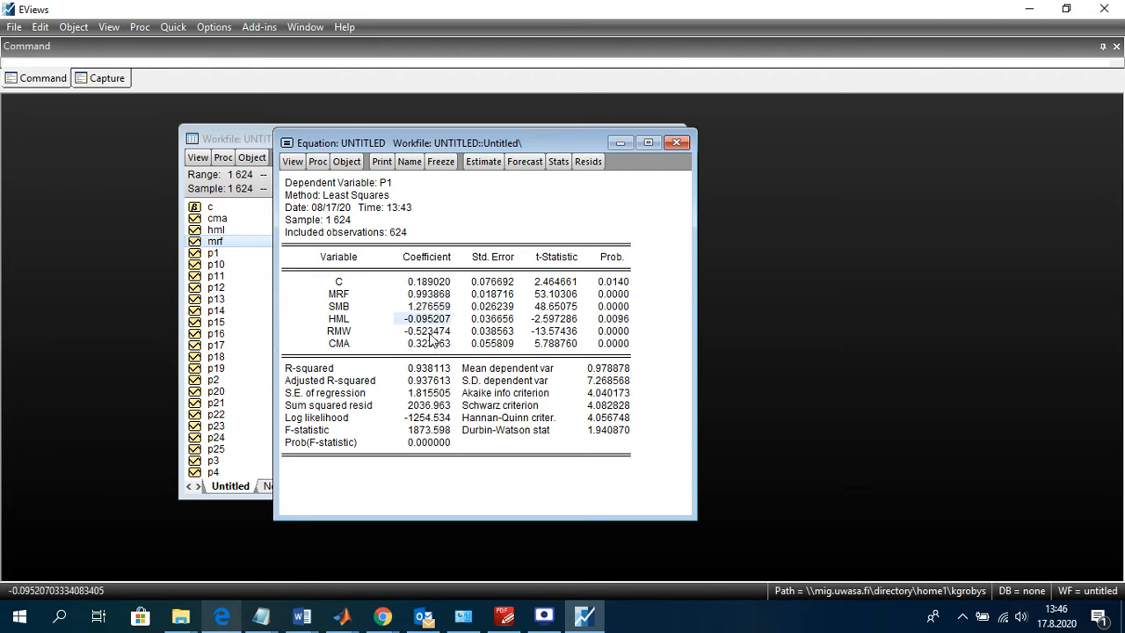
click(430, 332)
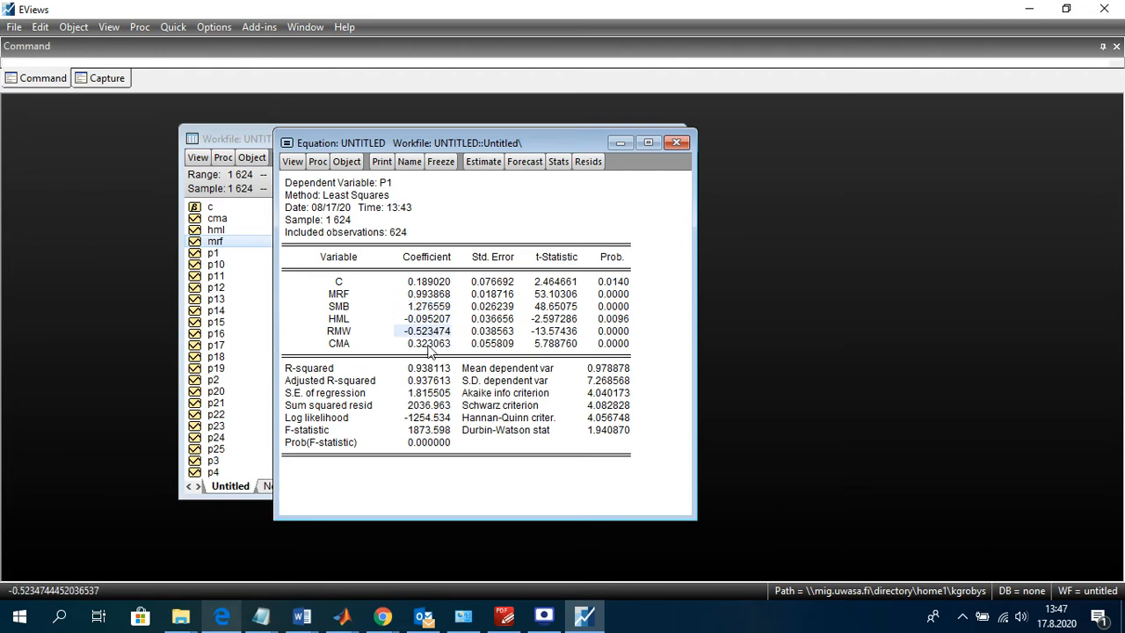
click(430, 344)
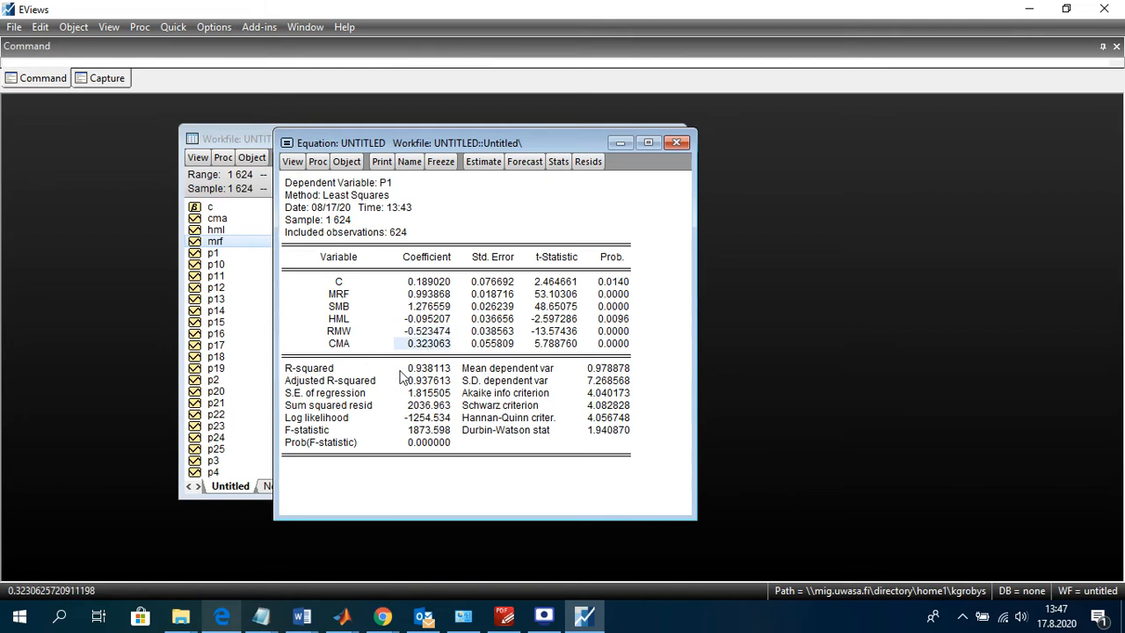
click(421, 370)
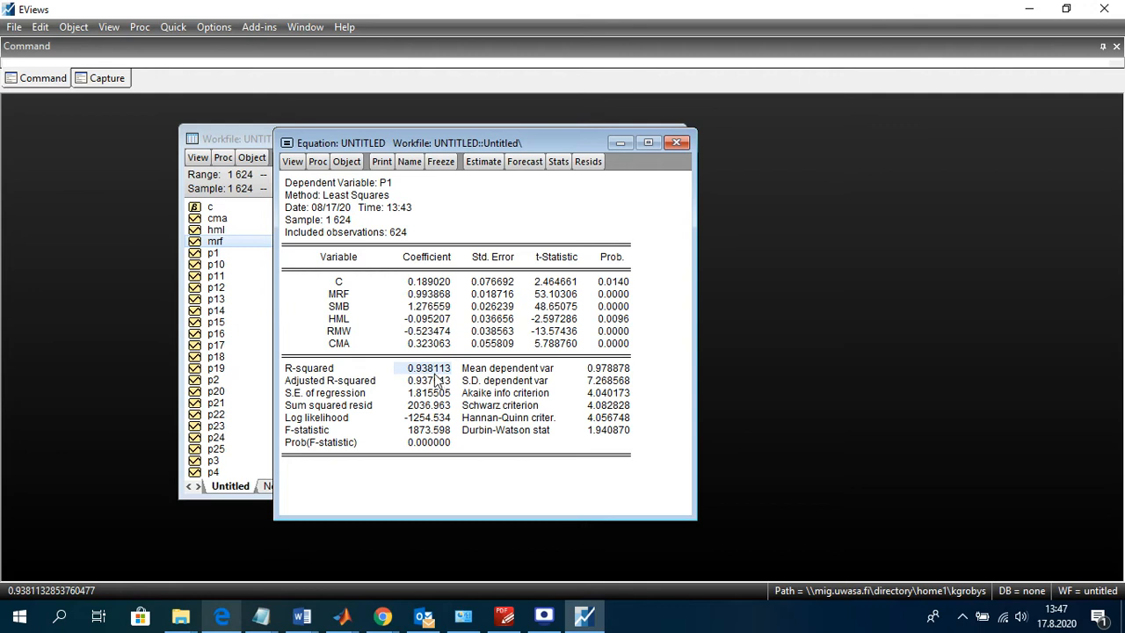
click(391, 185)
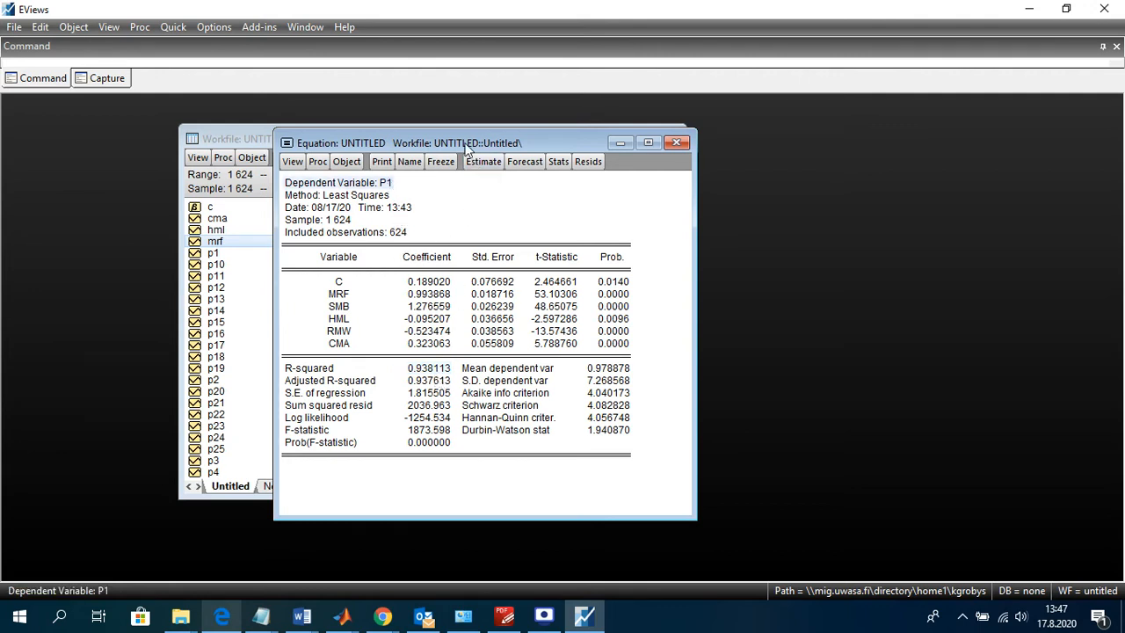
Close the untitled P1 regression equation and delete it without naming or storing it.
drag(467, 147, 628, 161)
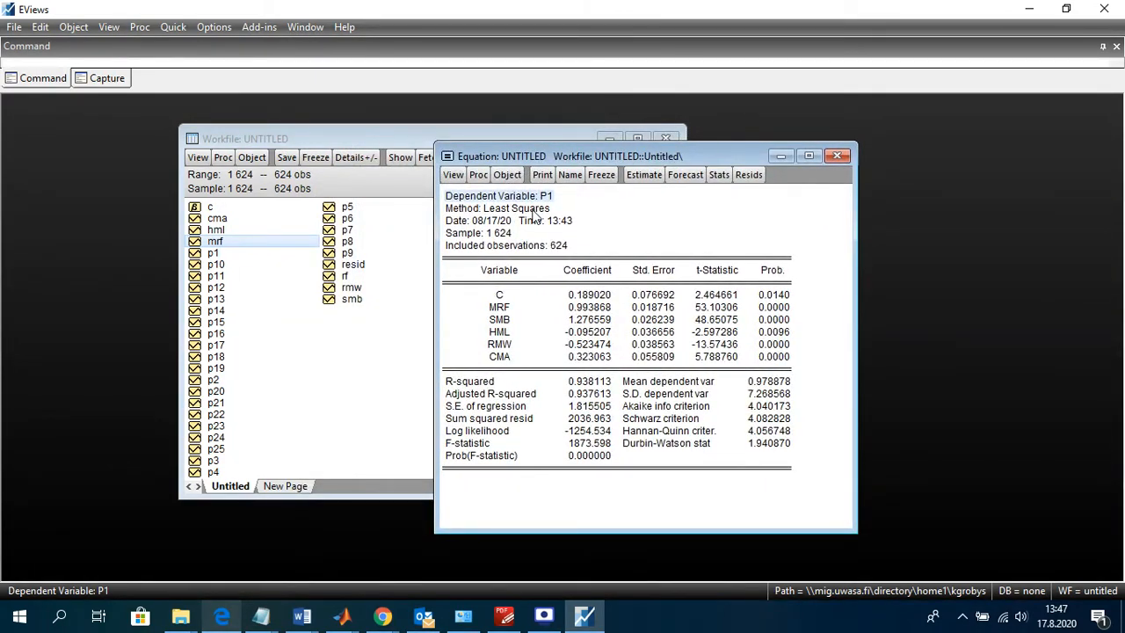
click(838, 155)
drag(611, 255, 776, 227)
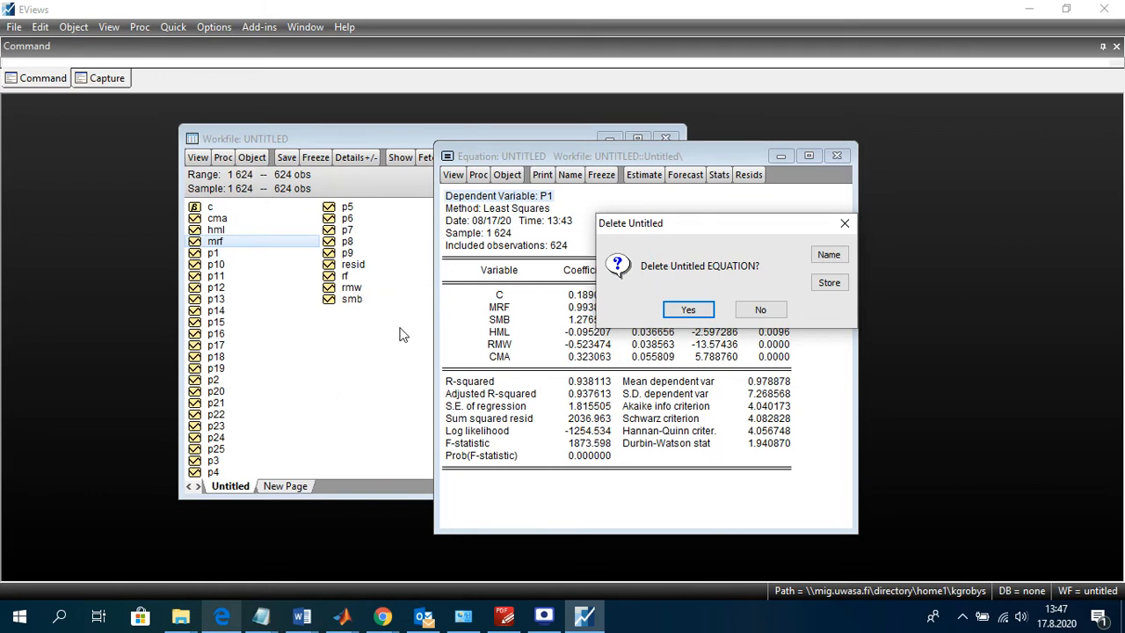
click(749, 310)
Create a new untitled System object in the workfile and widen its window beside the series list.
click(257, 161)
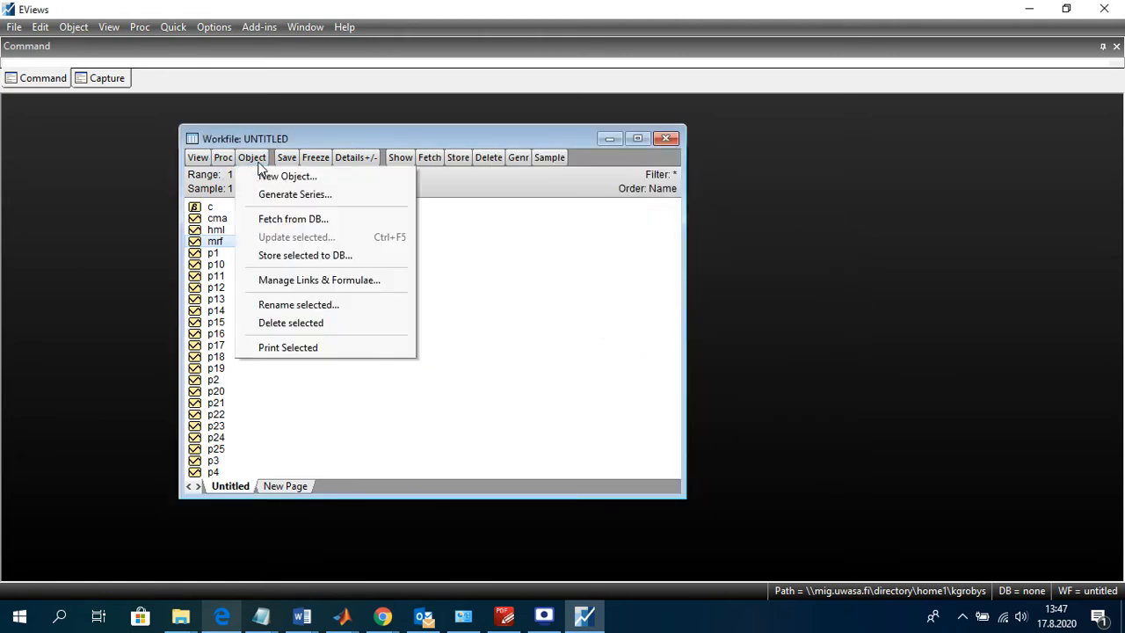
click(271, 177)
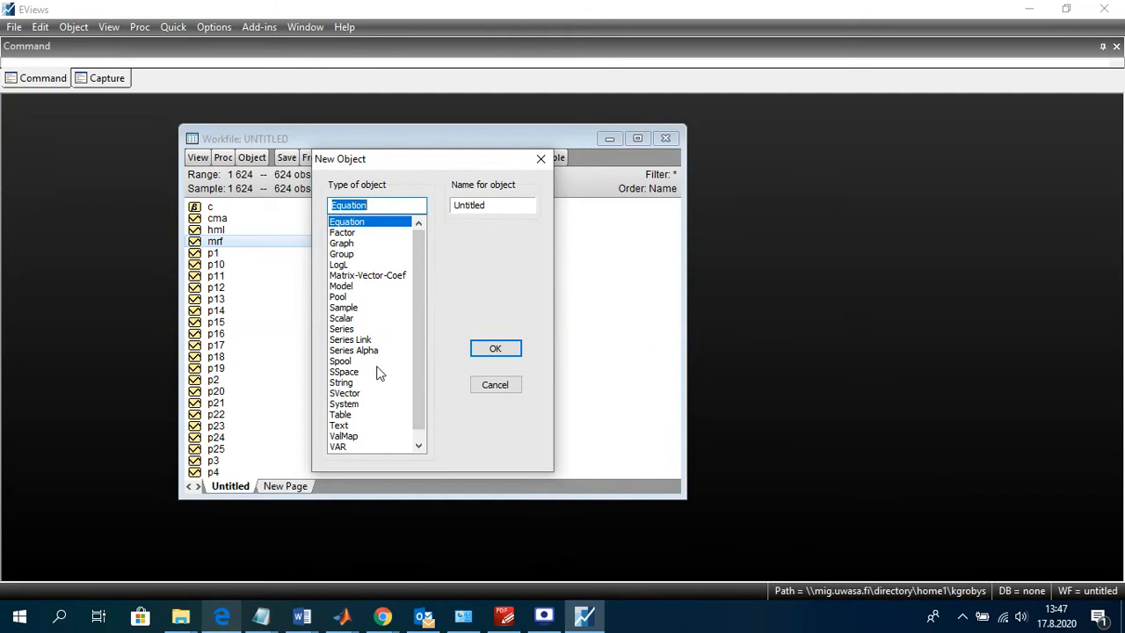
click(350, 405)
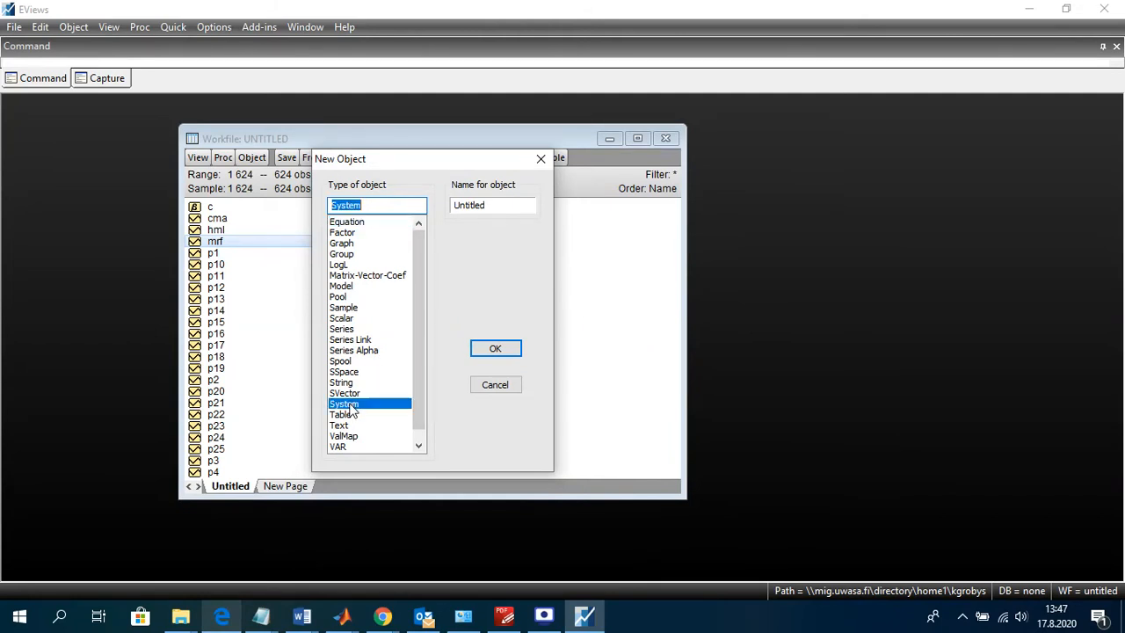
click(496, 353)
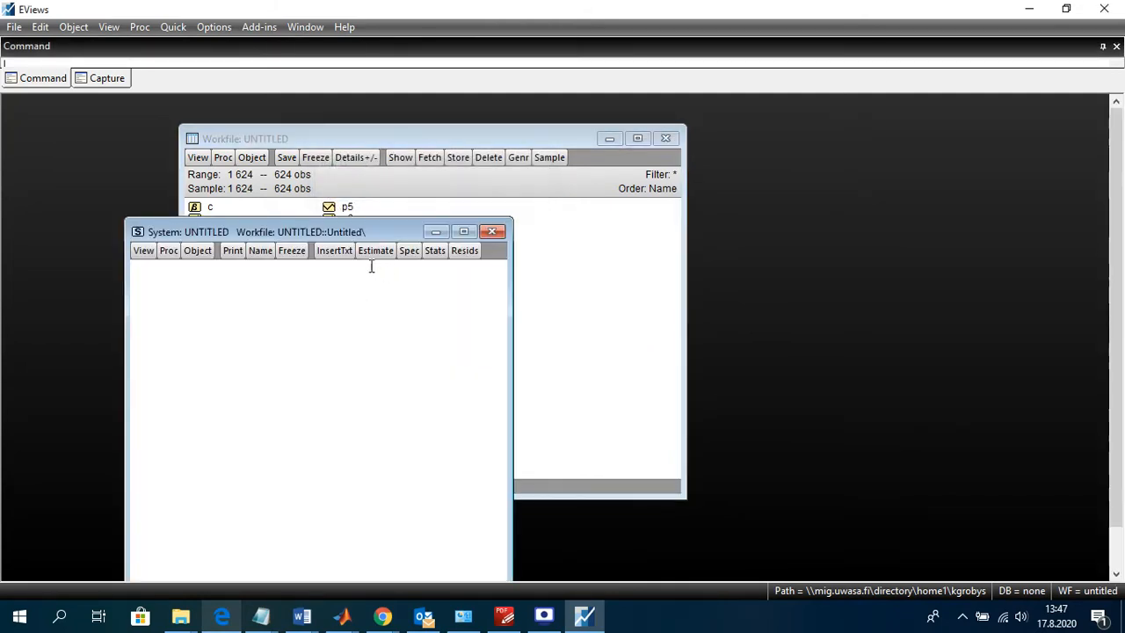
drag(359, 231, 594, 131)
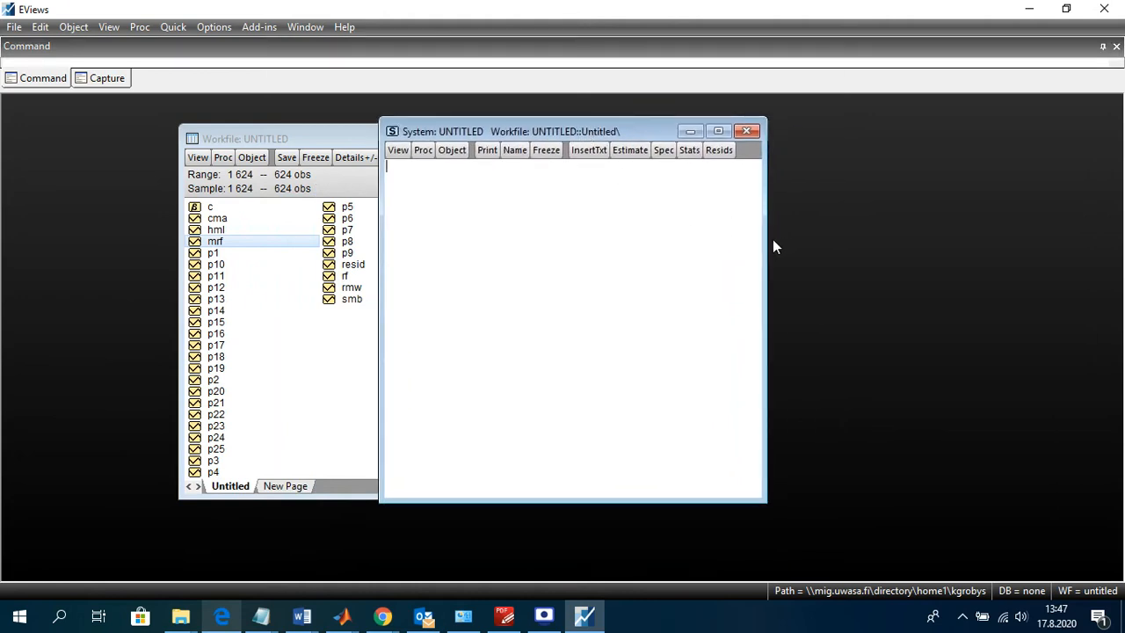
drag(763, 238, 1045, 230)
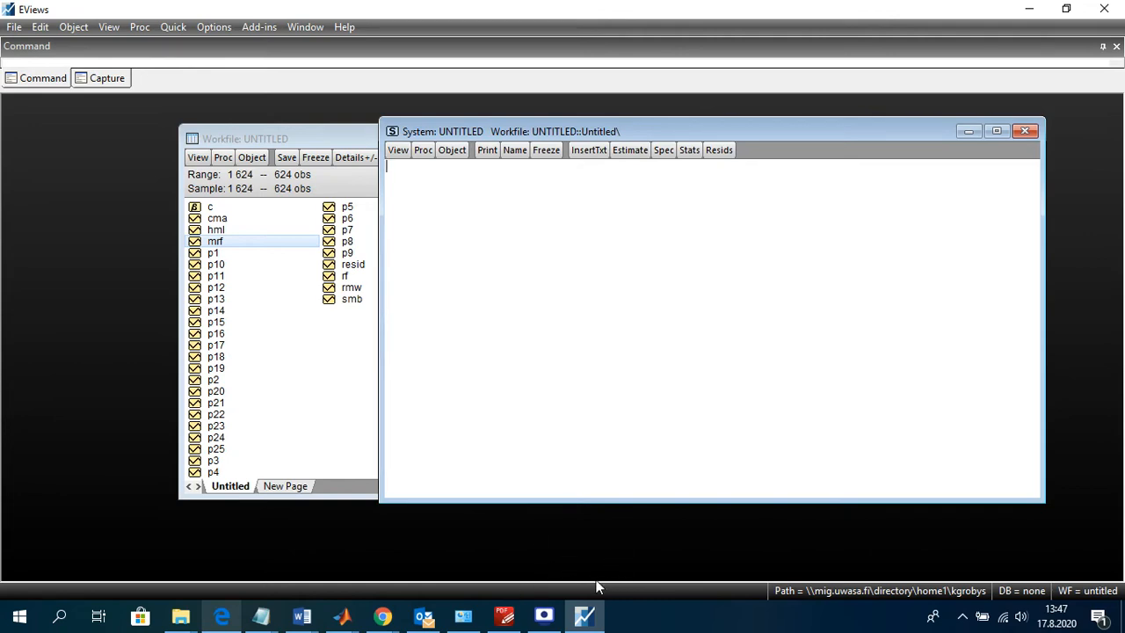
Switch to PDF-XChange Editor, copy the p1 to p25 equations from the Fama French 5 Factor Model code, and return to EViews.
click(505, 618)
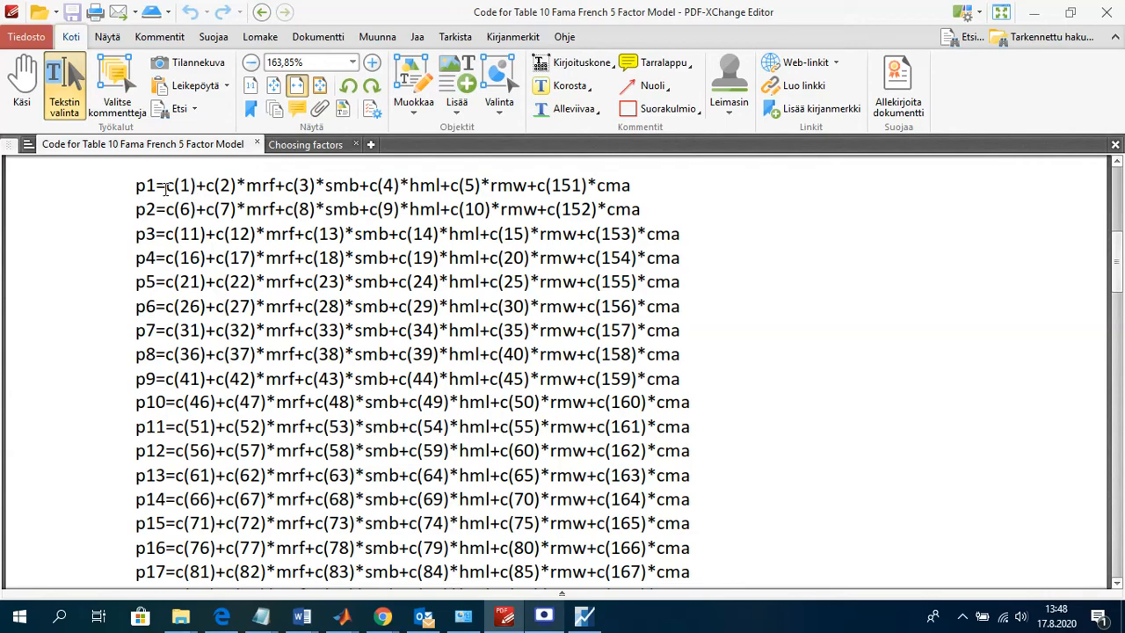
drag(136, 185, 757, 333)
key(ctrl+c)
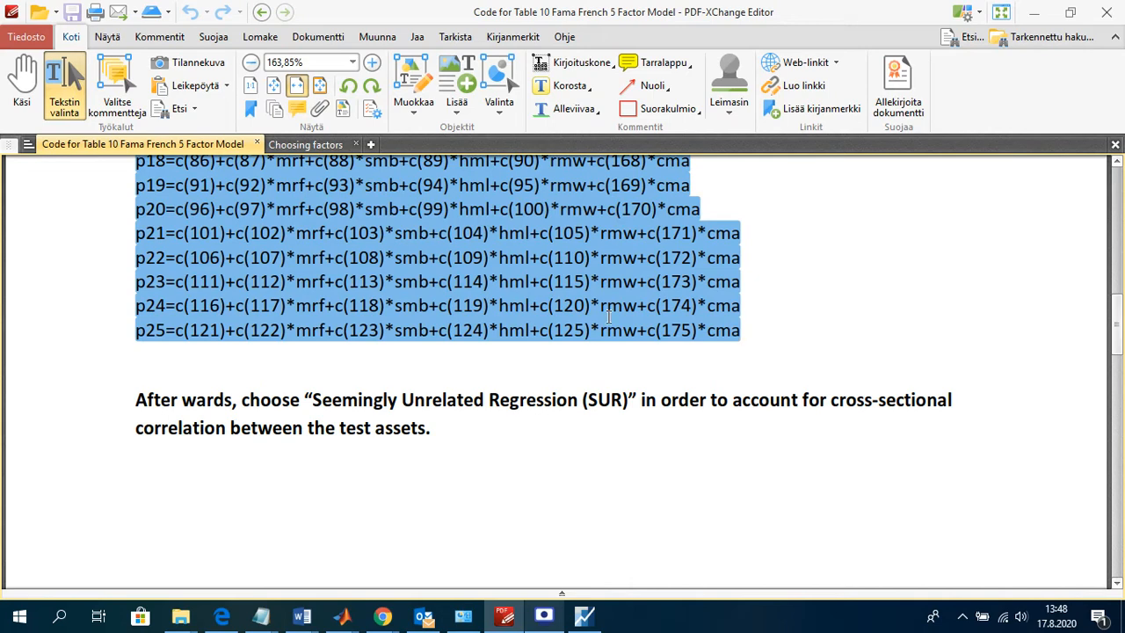
click(1035, 12)
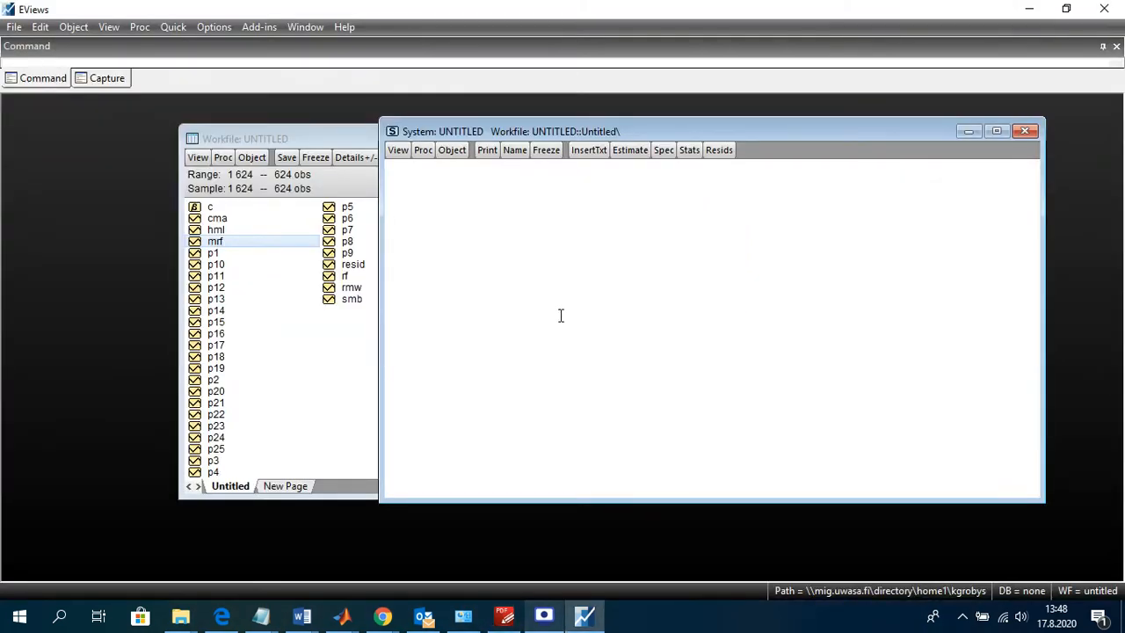
Paste the 25 portfolio equations into the empty system specification and make its window slightly taller.
right_click(437, 221)
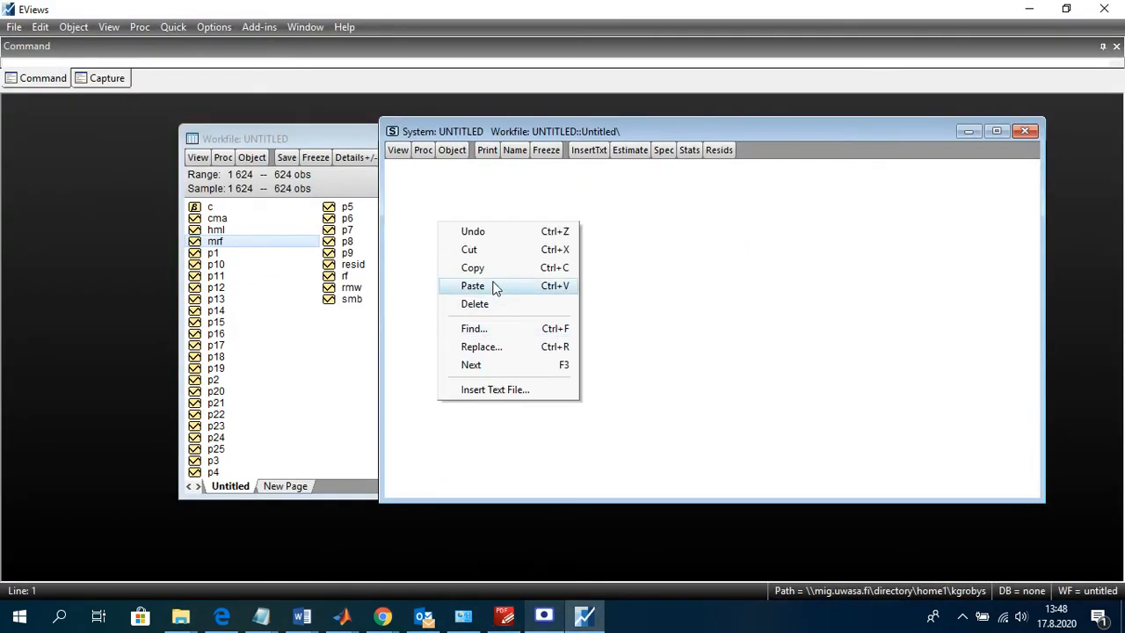
click(492, 274)
right_click(431, 221)
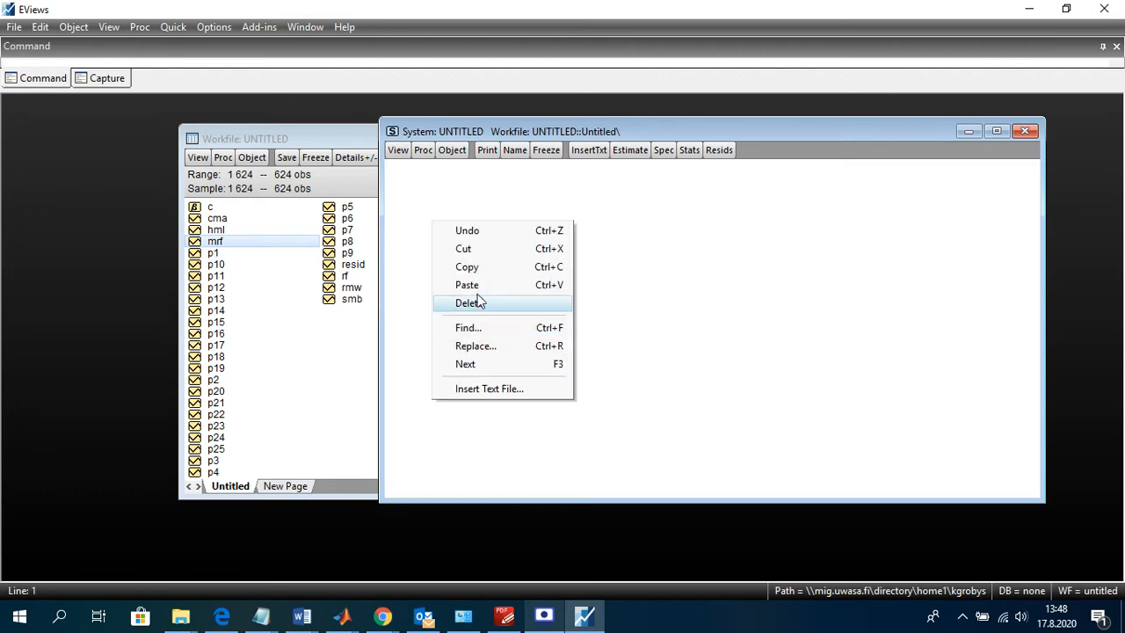
click(474, 284)
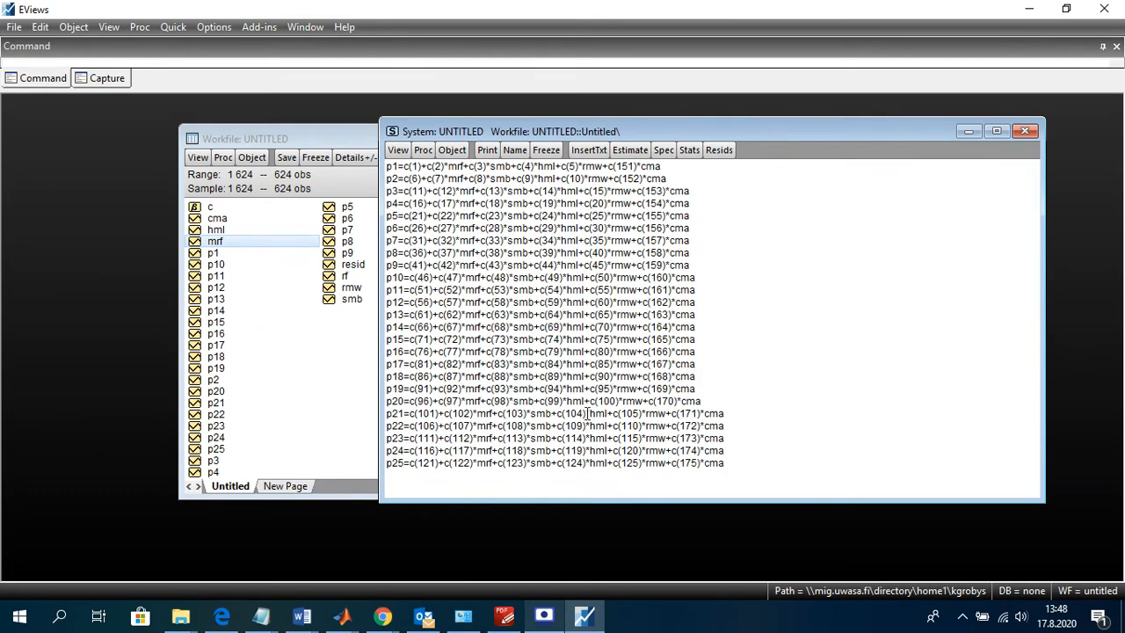
drag(653, 501, 653, 521)
click(522, 307)
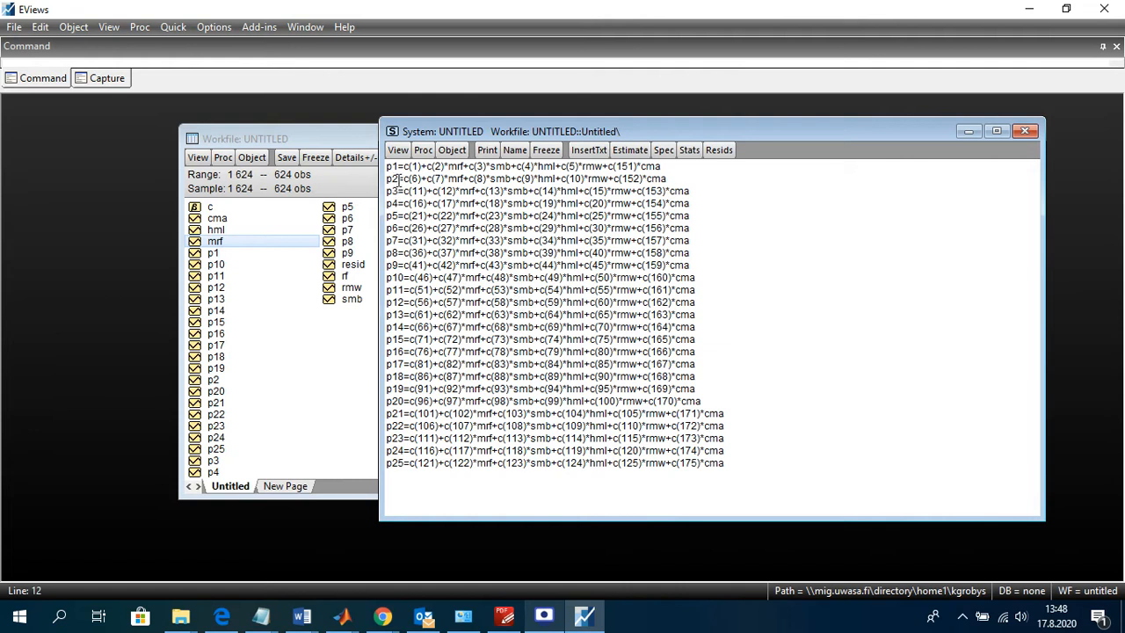
Examine the p1 equation term by term, from its intercept c(1) through the loadings on the five factors.
click(388, 166)
drag(387, 166, 400, 166)
click(401, 167)
click(428, 188)
drag(405, 166, 422, 167)
click(425, 167)
drag(426, 167, 446, 167)
click(447, 167)
double_click(494, 167)
double_click(528, 167)
click(536, 167)
key(shift+Home)
key(Down)
drag(665, 166, 332, 163)
click(587, 203)
Examine the p2 equation and compare its intercept c(6) with c(1) for p1 and c(11) for p3.
drag(667, 179, 374, 180)
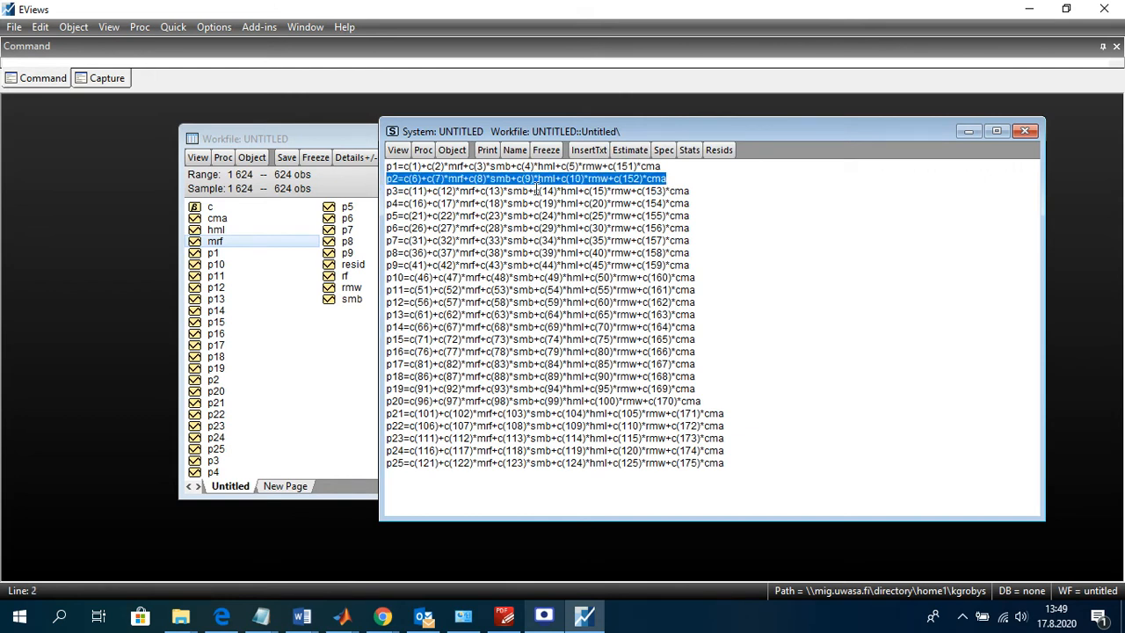
click(537, 189)
drag(668, 180, 367, 180)
click(418, 179)
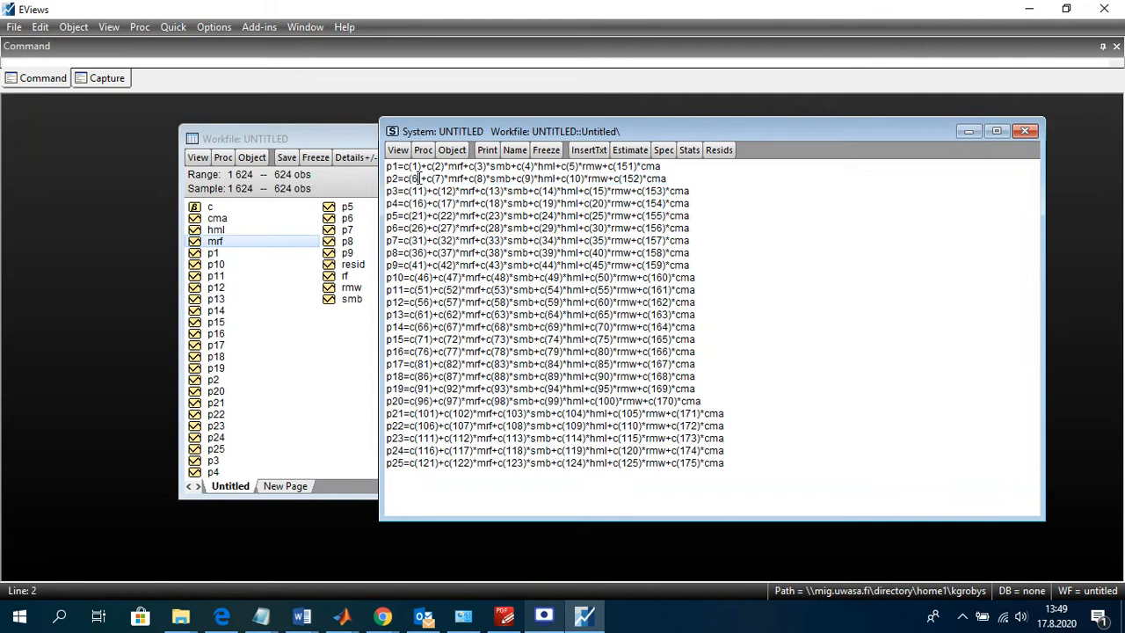
mouse_move(418, 178)
mouse_down()
mouse_move(408, 178)
mouse_move(426, 184)
mouse_up()
click(406, 179)
drag(404, 191, 426, 192)
click(413, 167)
Examine the final p24 and p25 equations, including the p25 intercept c(121).
drag(387, 463, 438, 464)
click(418, 464)
drag(728, 465, 397, 444)
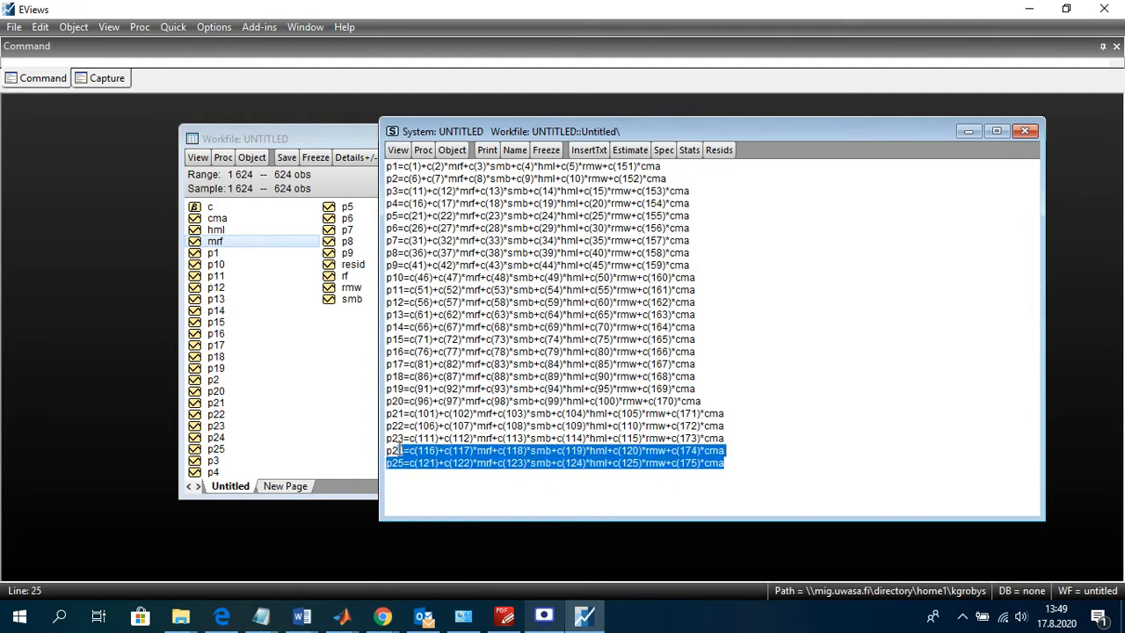
click(633, 438)
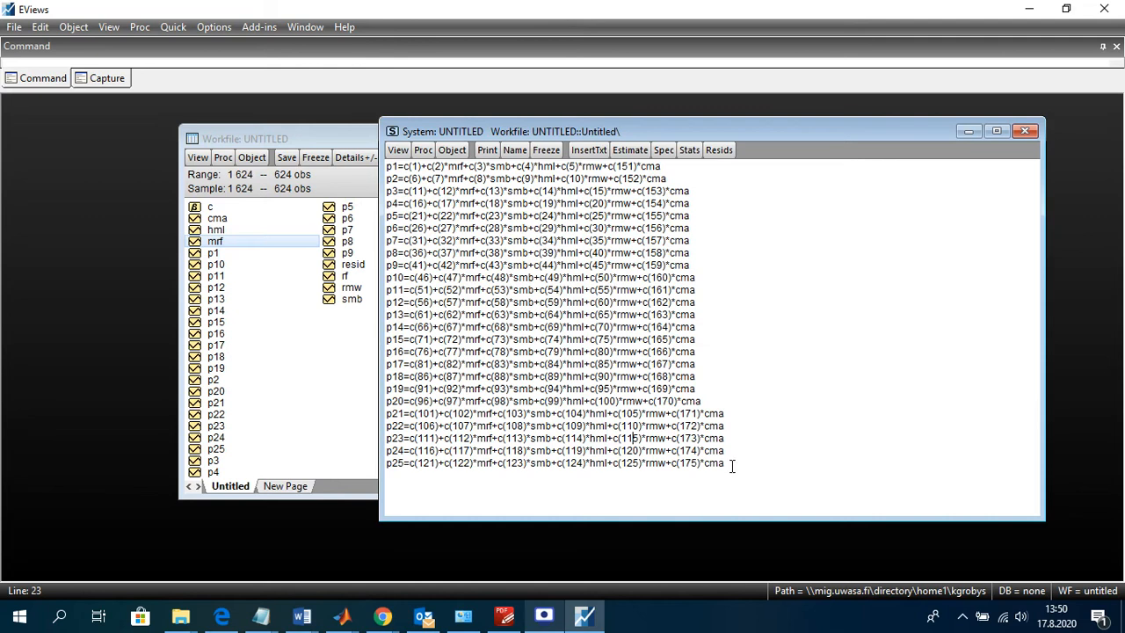
Review the full system from p1 to p25, tracing the intercept terms down through the equations.
drag(725, 464, 387, 167)
click(389, 168)
click(406, 178)
drag(409, 191, 425, 191)
double_click(413, 166)
click(428, 167)
drag(428, 166, 403, 166)
drag(403, 166, 426, 191)
drag(439, 309, 449, 364)
click(456, 422)
double_click(456, 425)
click(422, 191)
click(409, 167)
Estimate the 25-equation system by Seemingly Unrelated Regression over sample 1 624, keeping the default iteration options.
click(424, 152)
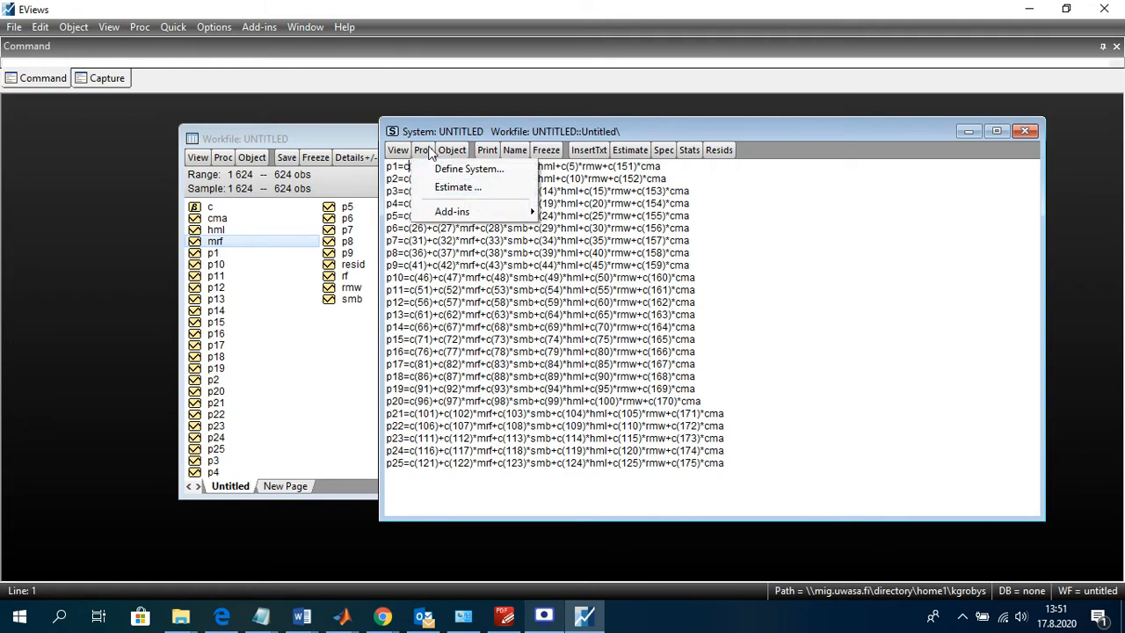
click(458, 188)
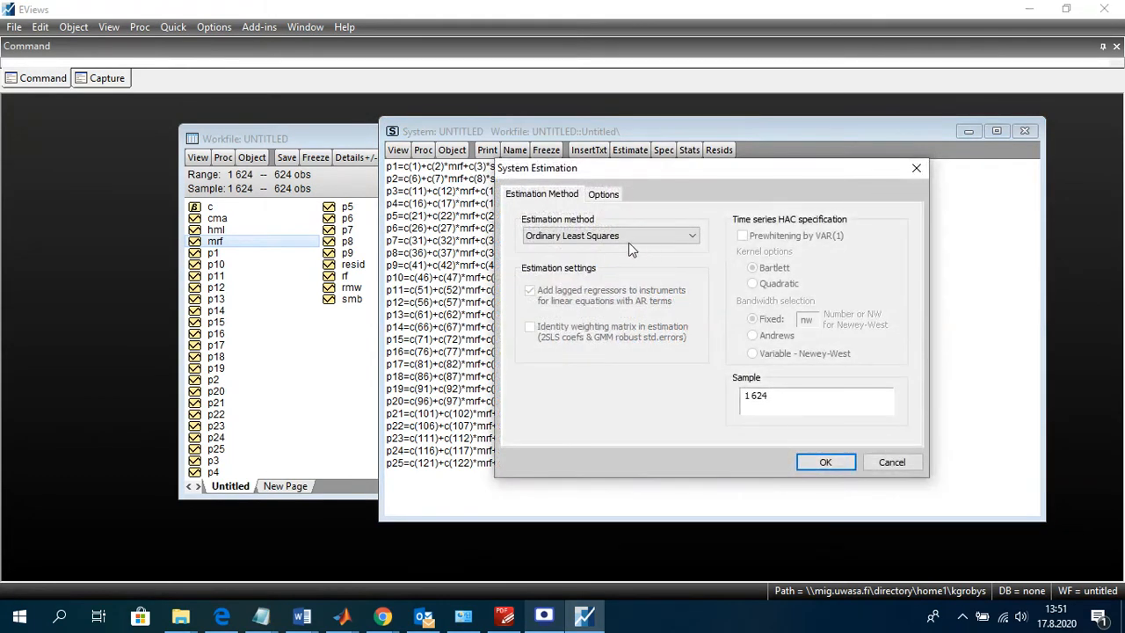
click(694, 239)
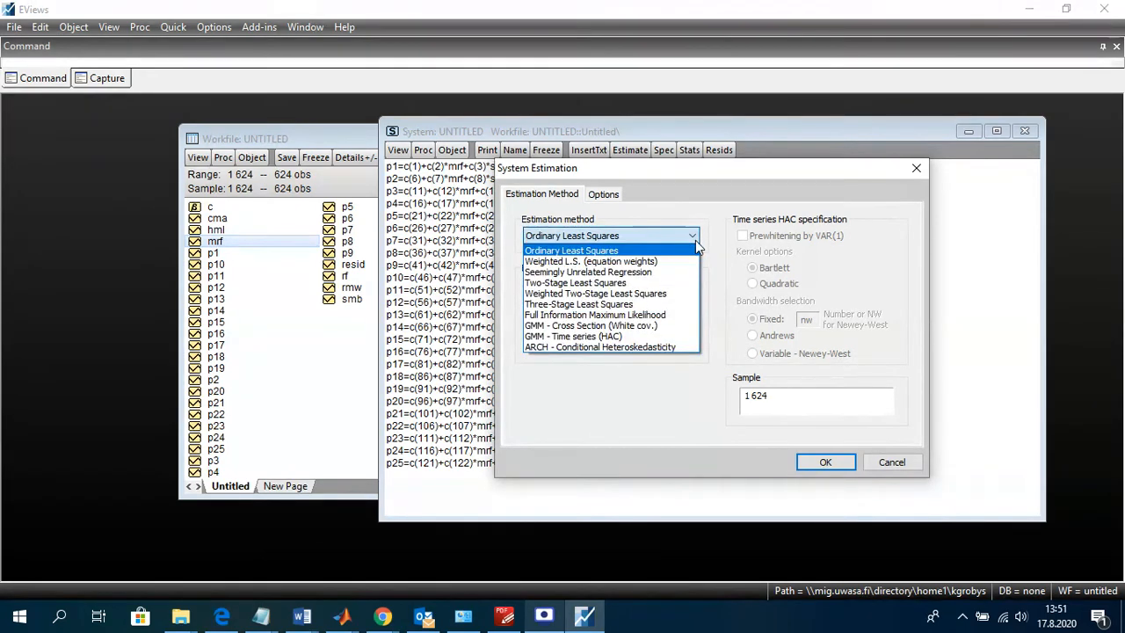
click(596, 272)
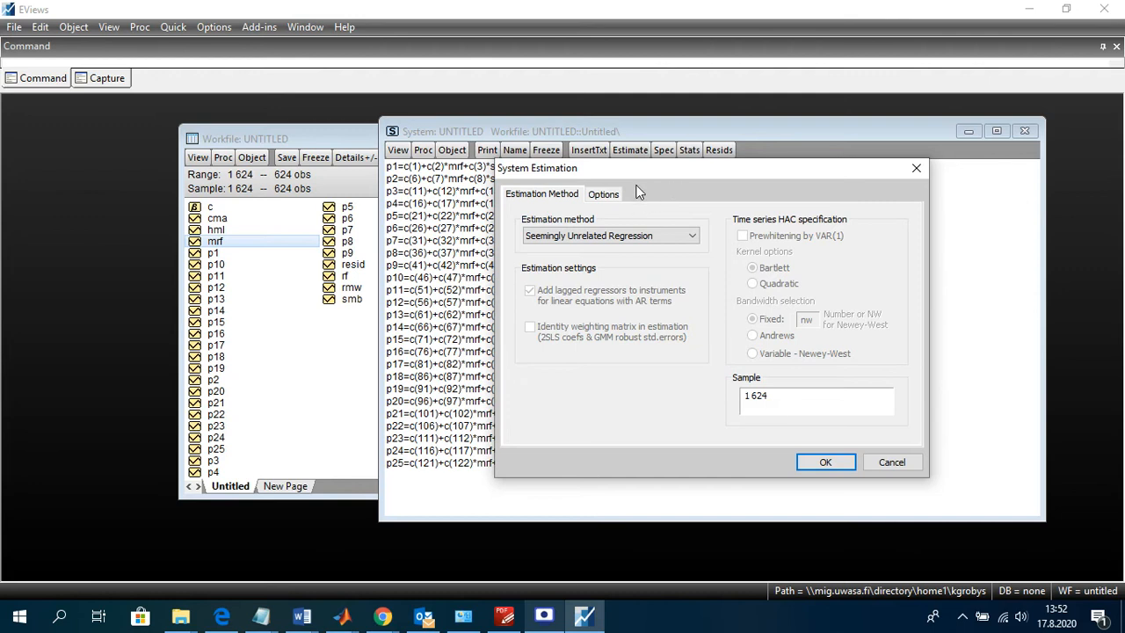
click(606, 197)
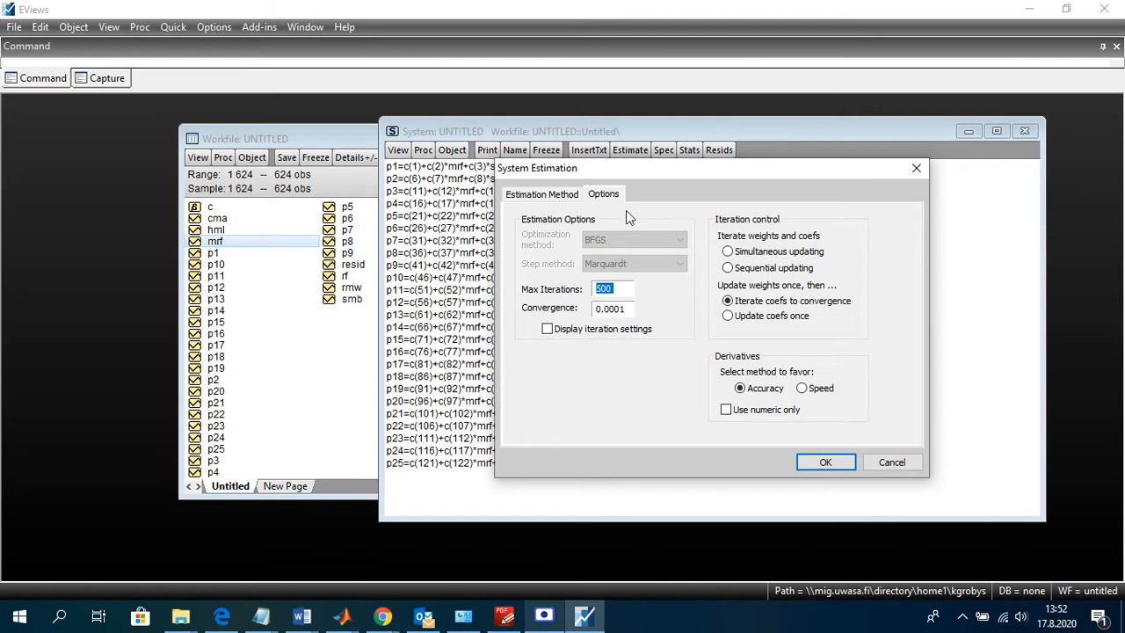
click(540, 196)
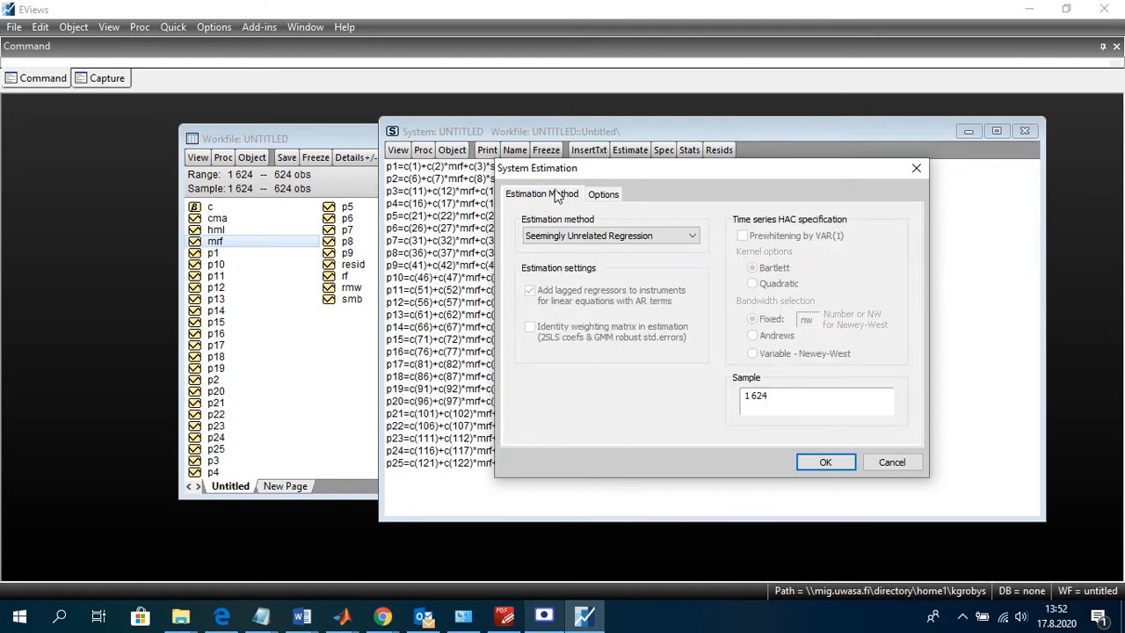
click(824, 464)
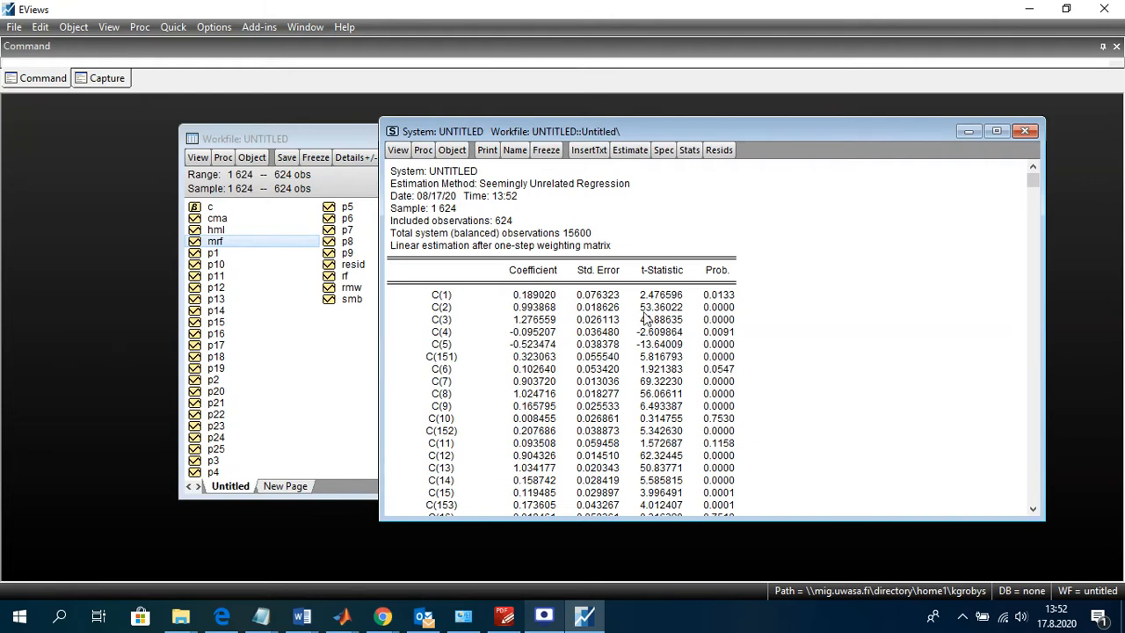
Enlarge the system output window and examine the coefficient and t-statistic of the p1 intercept C(1).
drag(803, 127, 735, 112)
drag(763, 508, 756, 580)
drag(371, 281, 451, 284)
click(462, 283)
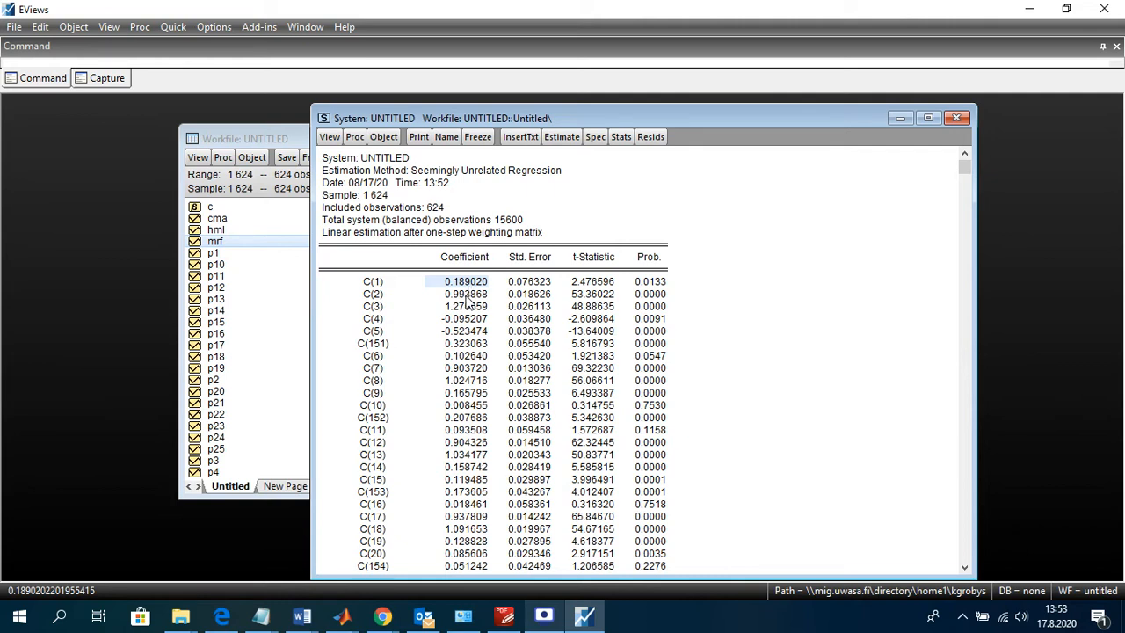
click(384, 285)
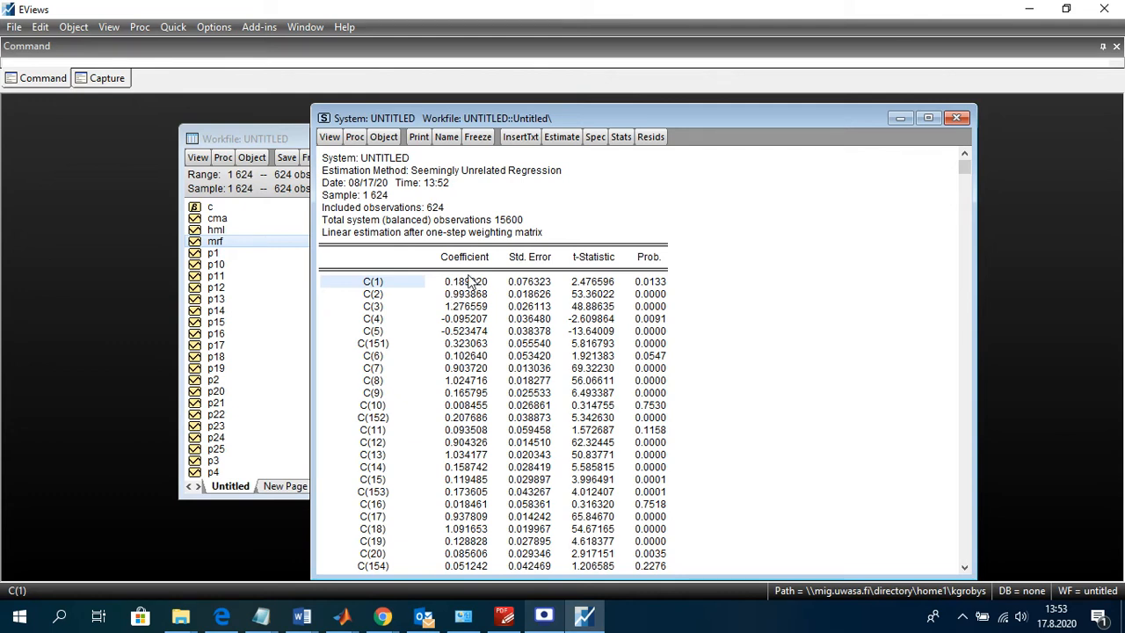
click(470, 281)
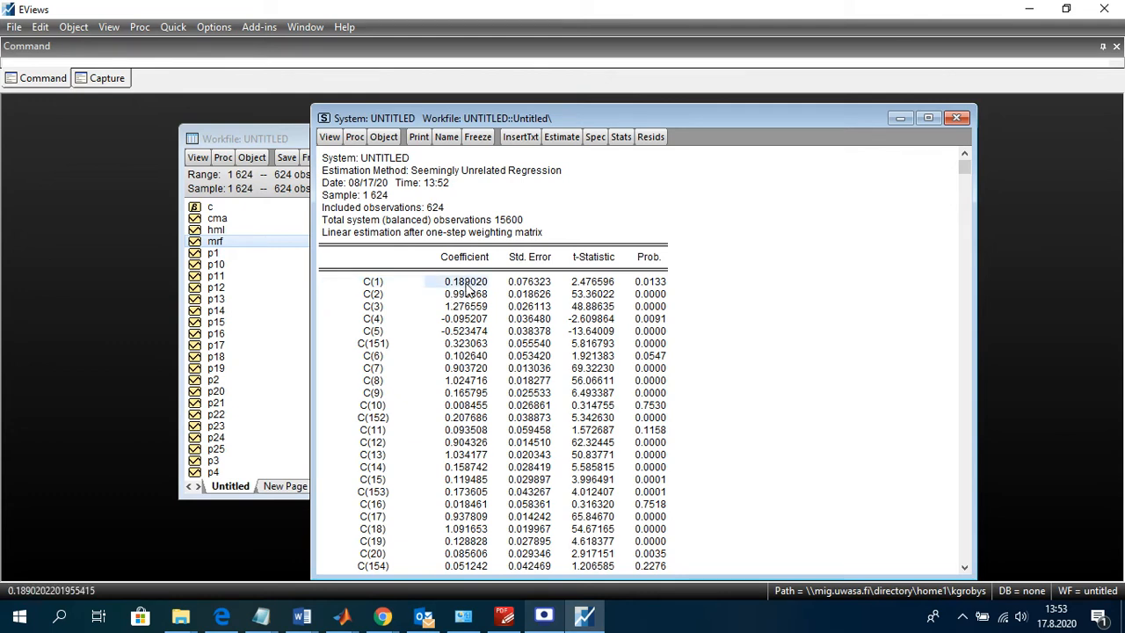
click(594, 283)
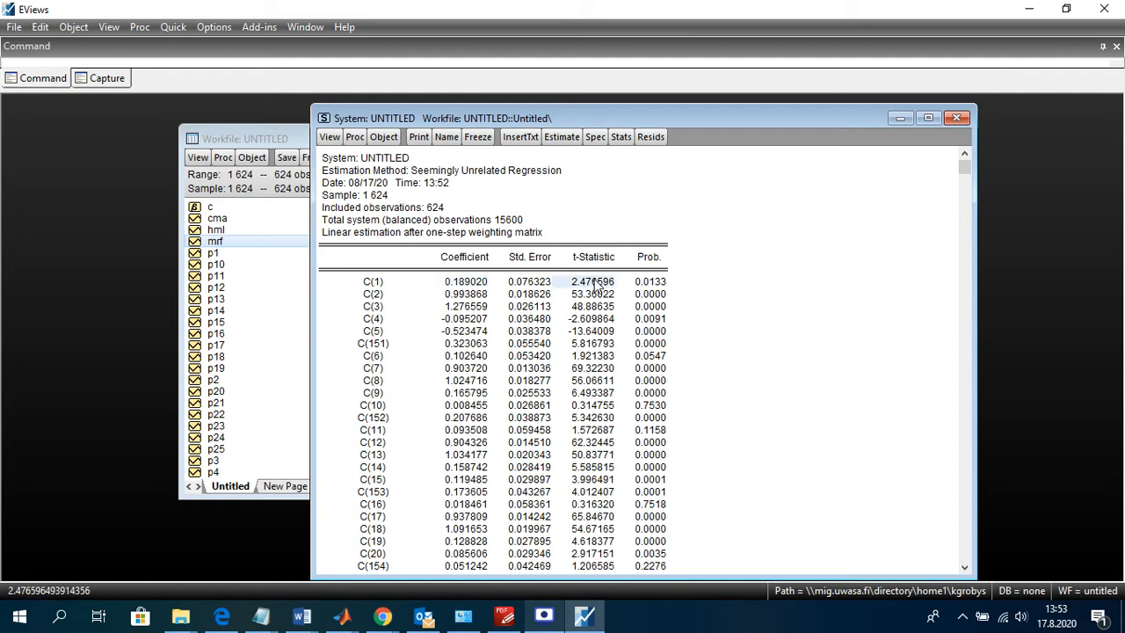
click(460, 283)
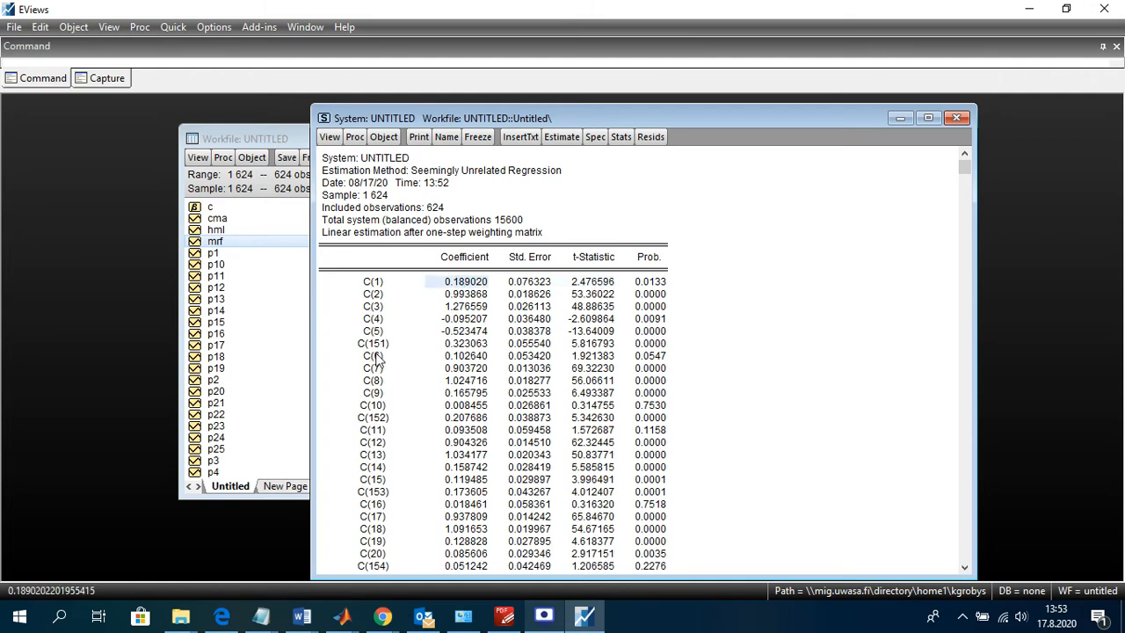
Examine the t-statistic and probability of the p2 intercept C(6).
click(371, 357)
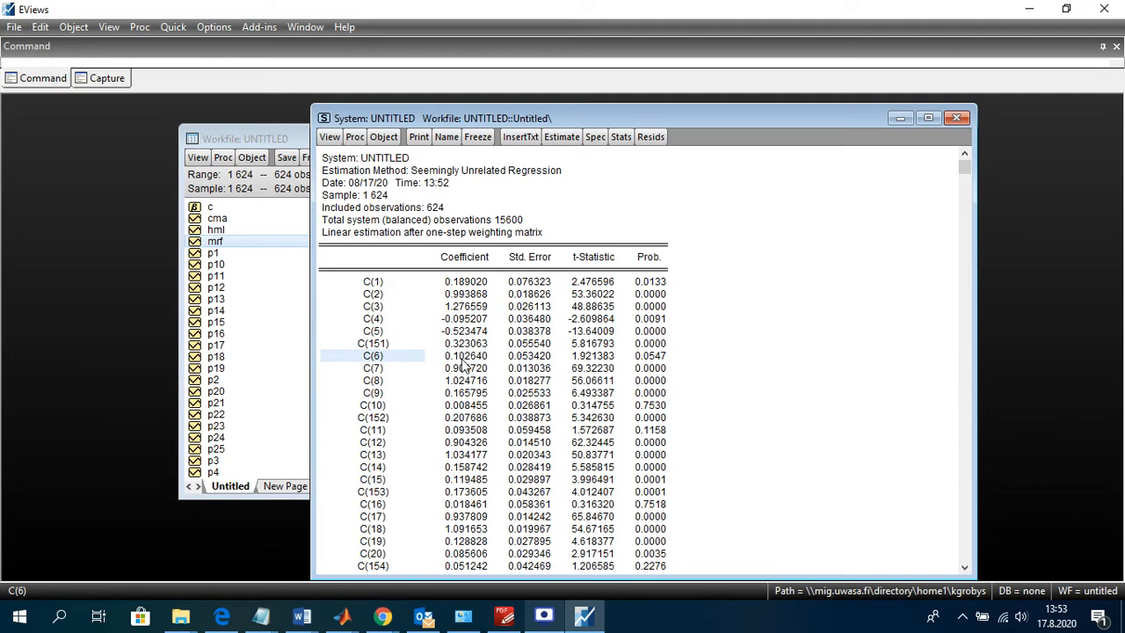
click(593, 359)
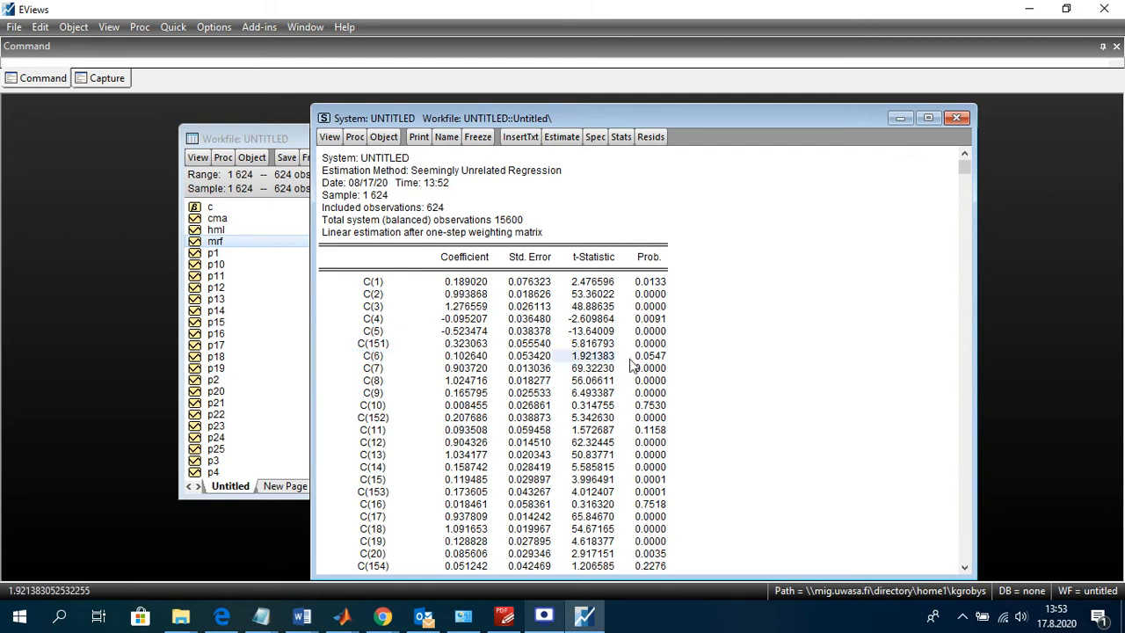
click(661, 360)
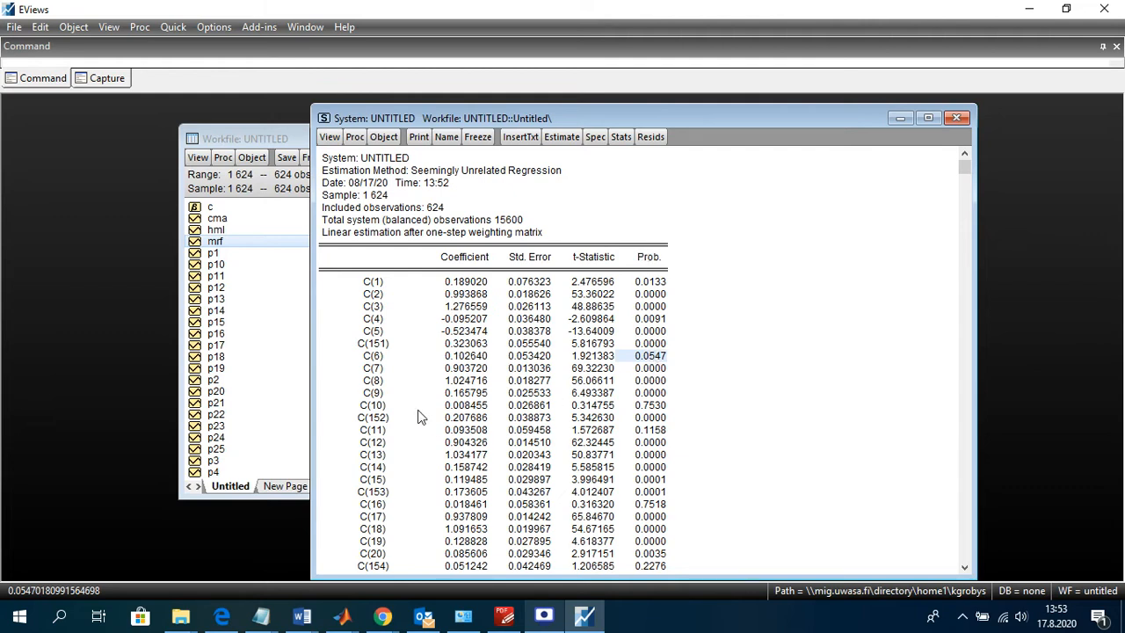
Examine the p3 intercept C(11) row, reading its coefficient, t-statistic and probability.
drag(373, 436, 661, 436)
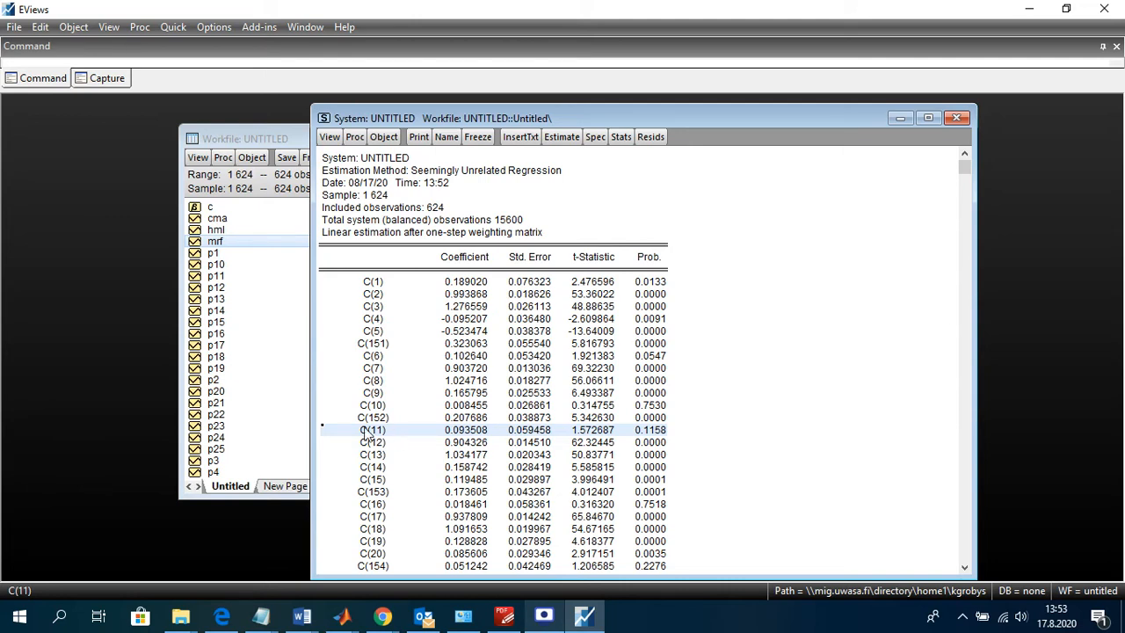
click(473, 432)
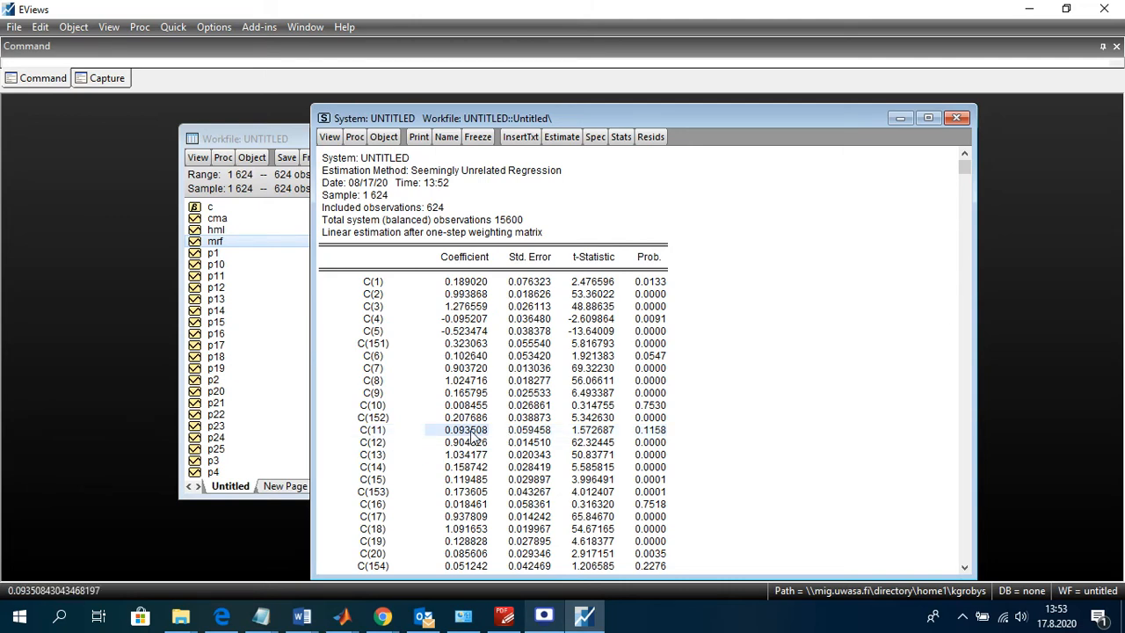
click(386, 434)
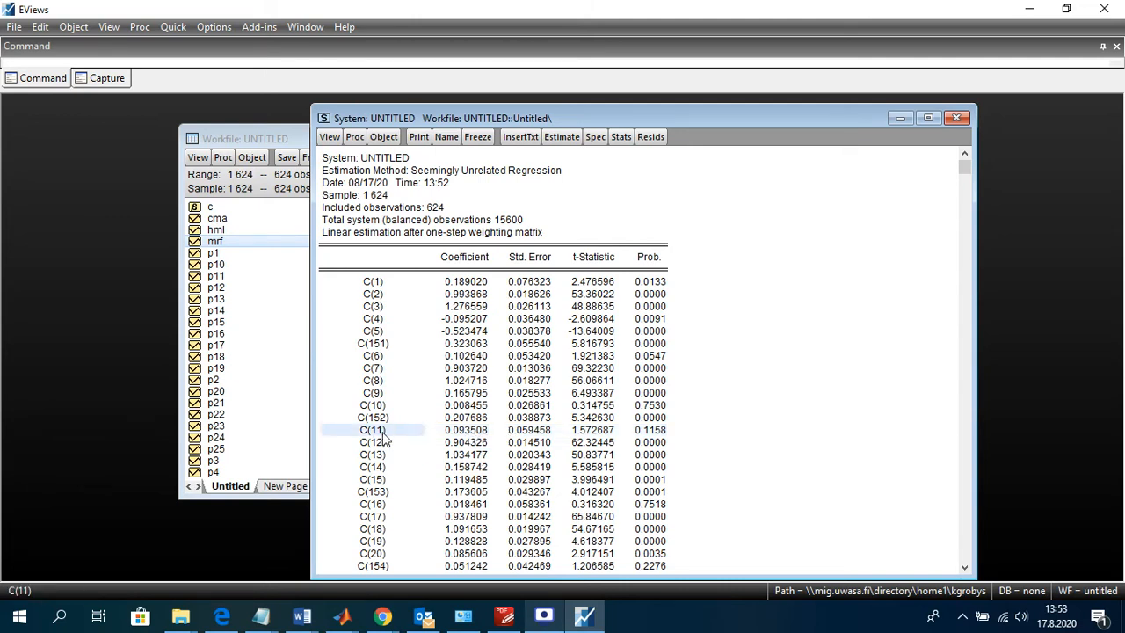
click(596, 430)
click(661, 435)
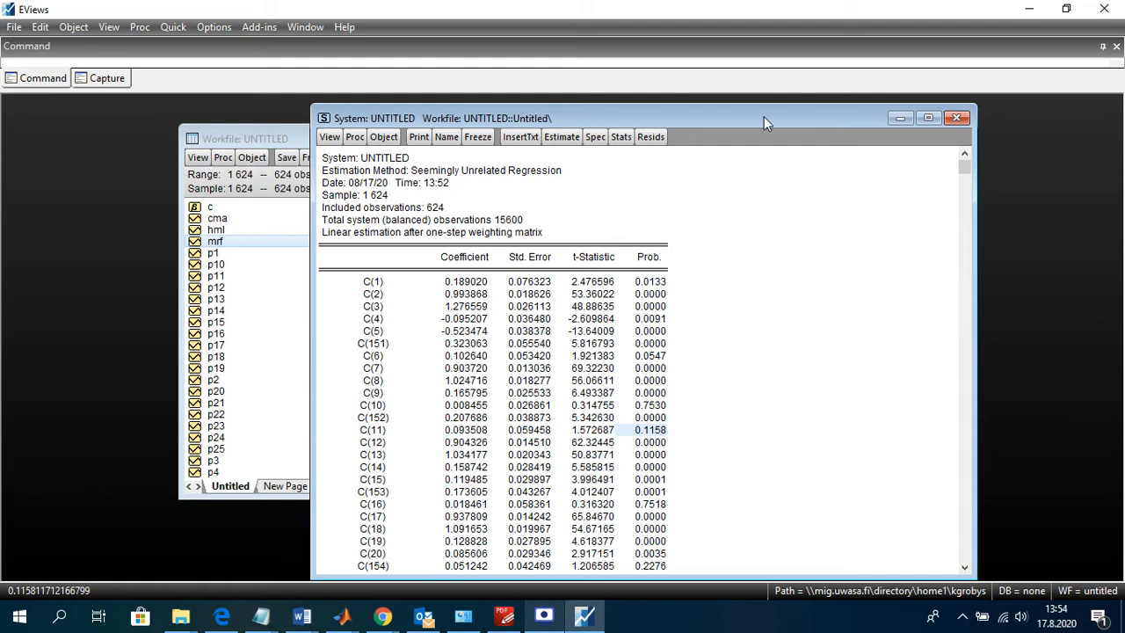
Reposition the output window and trace the intercept terms down the coefficient list from C(1) to C(16).
drag(764, 116, 724, 108)
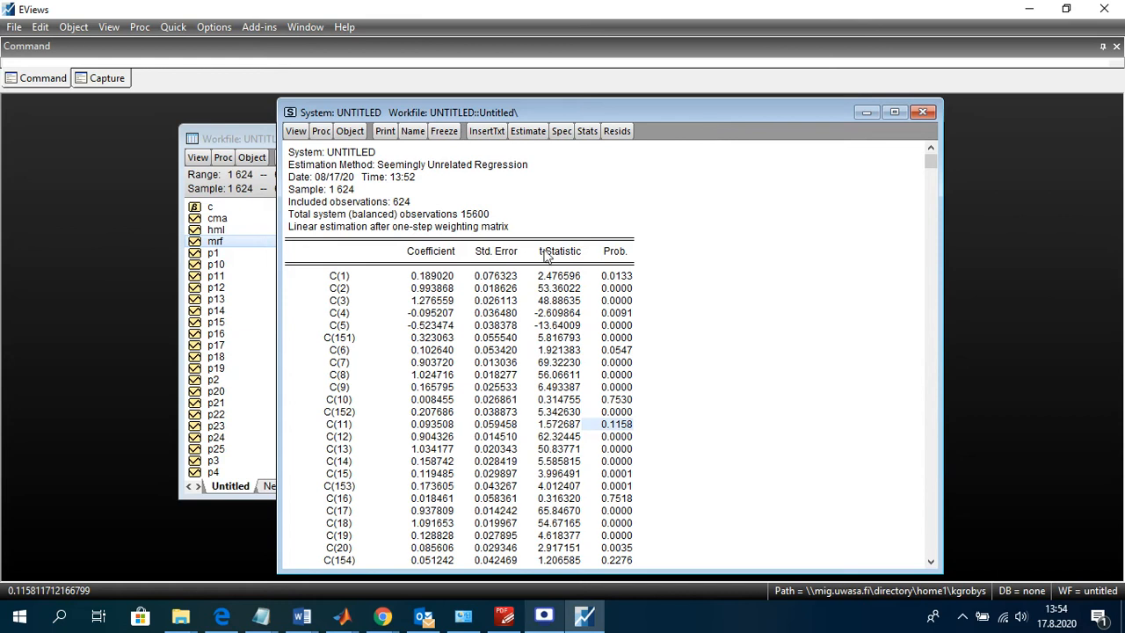
click(338, 276)
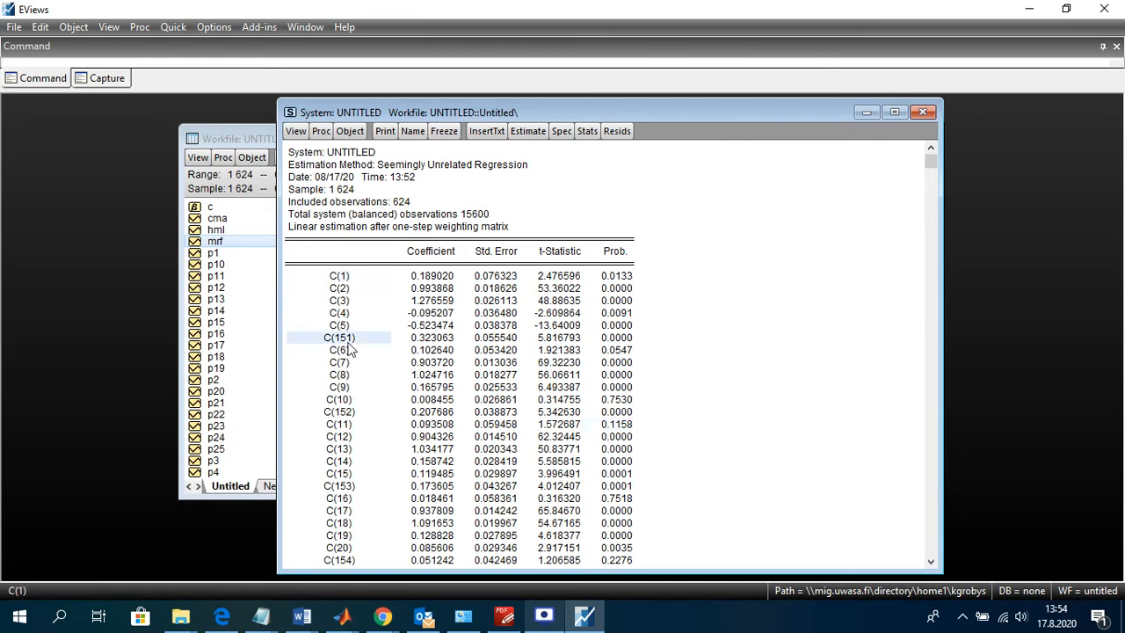
click(348, 339)
click(352, 425)
click(355, 499)
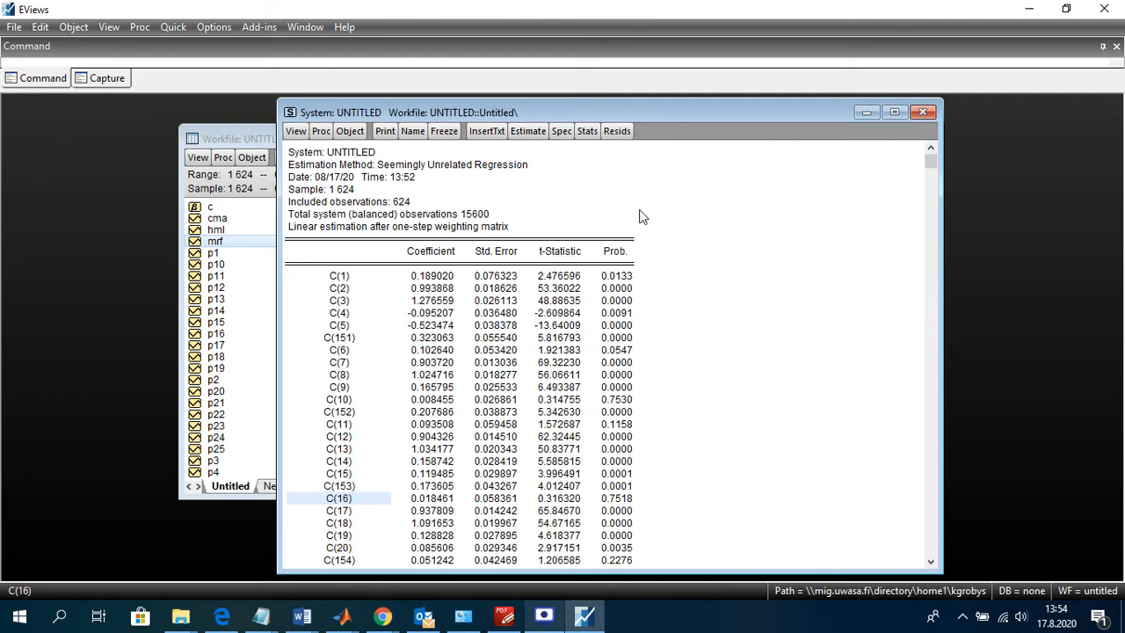
click(295, 132)
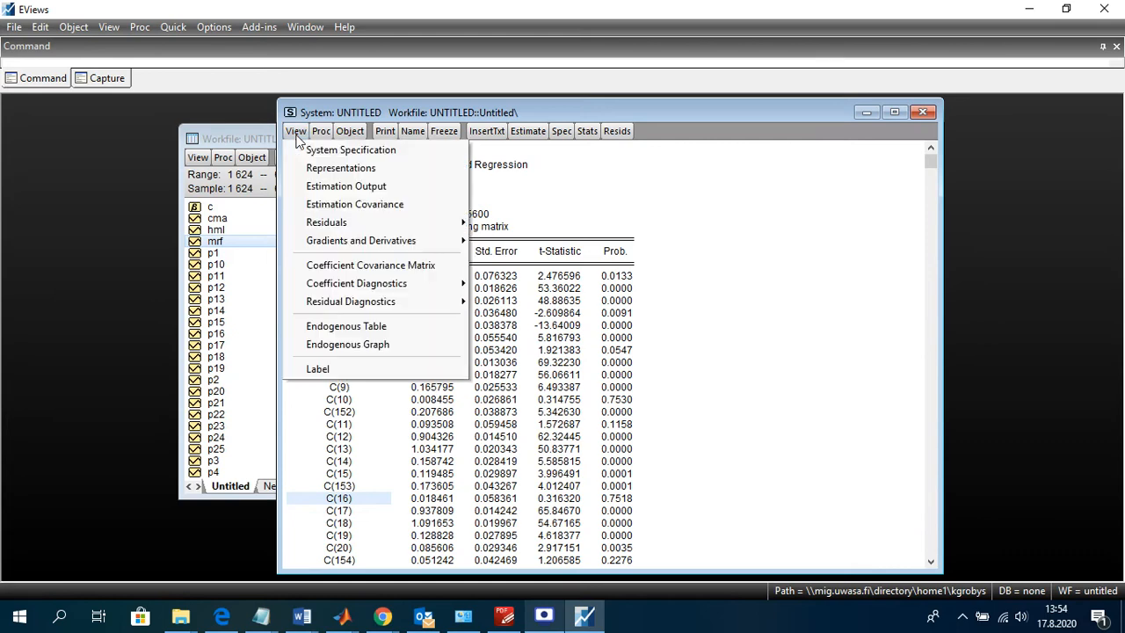
click(703, 252)
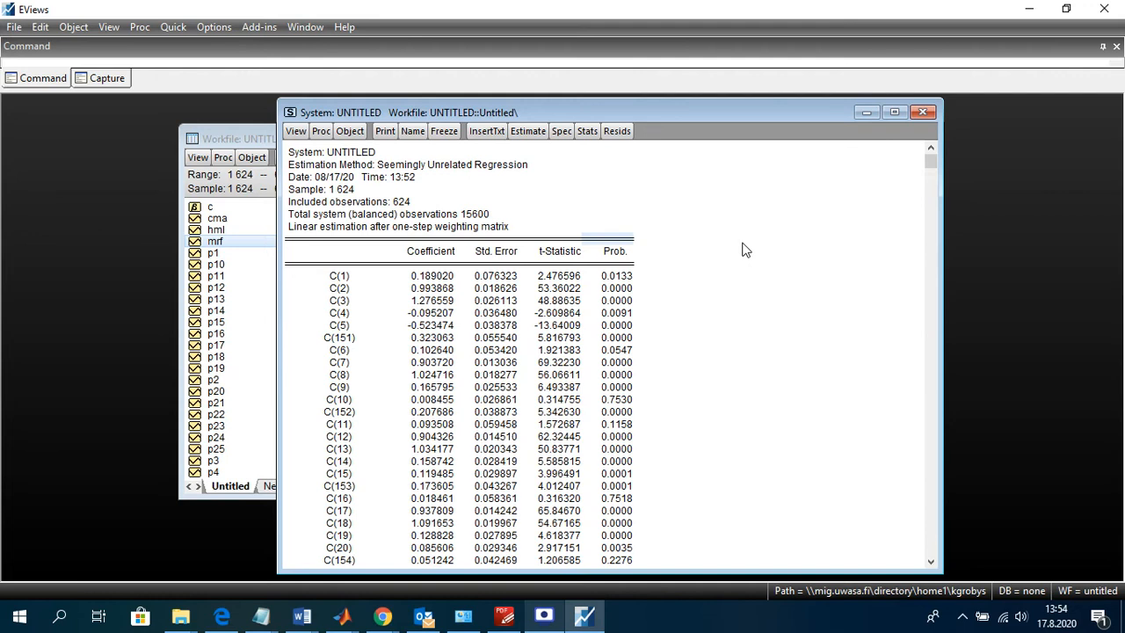
Revisit the C(1) intercept estimate and open the Wald coefficient test for the estimated system.
click(356, 276)
click(432, 276)
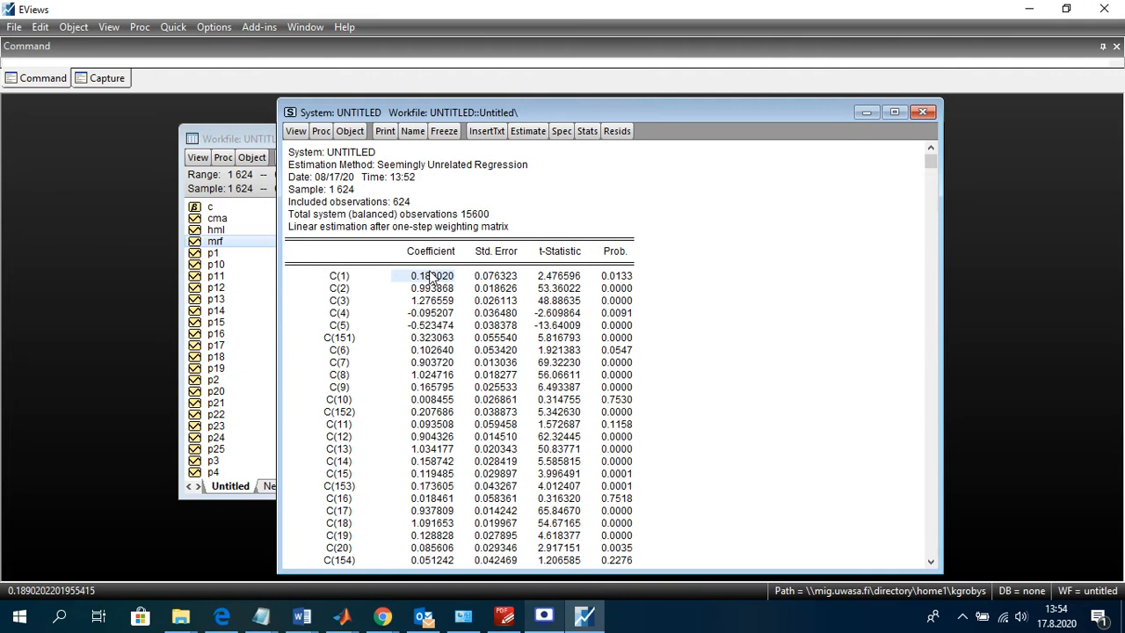
click(291, 133)
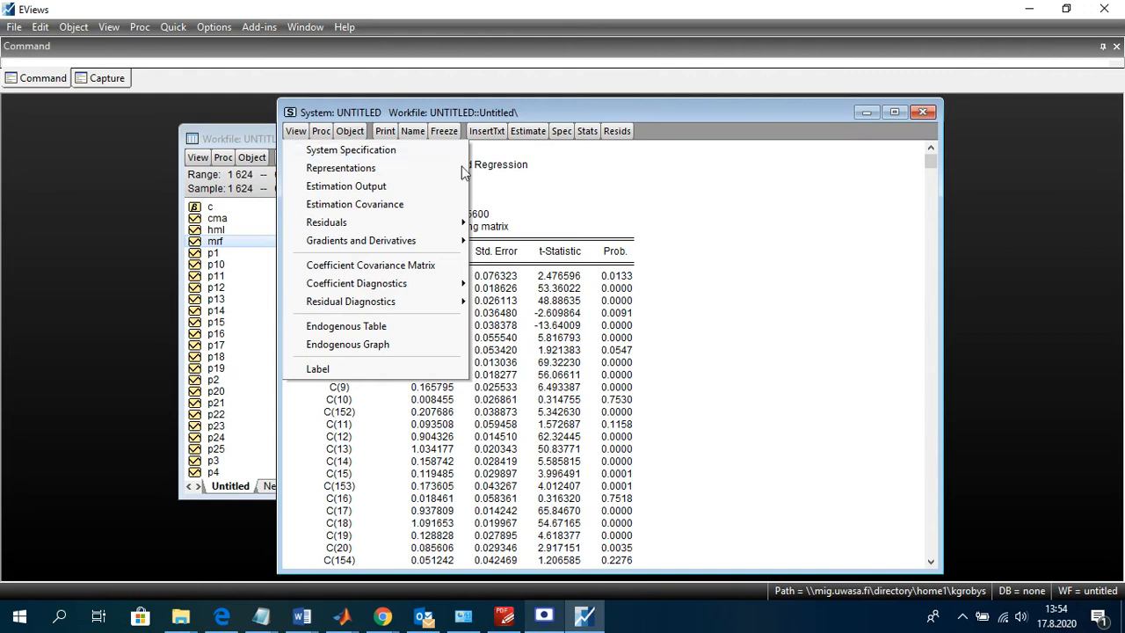
mouse_move(338, 294)
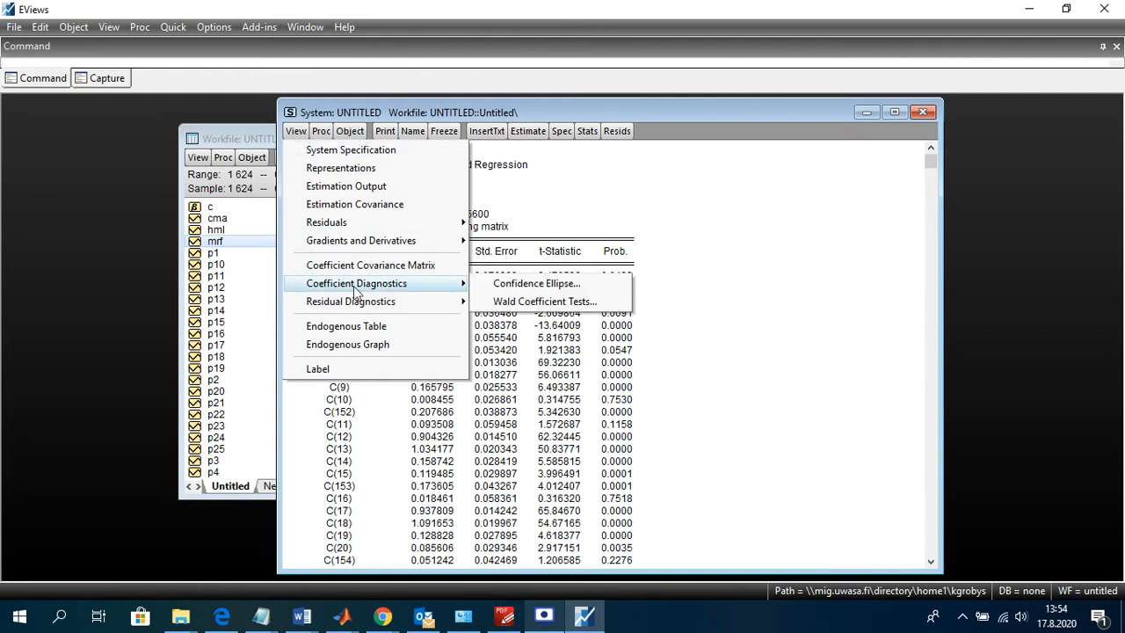
click(565, 309)
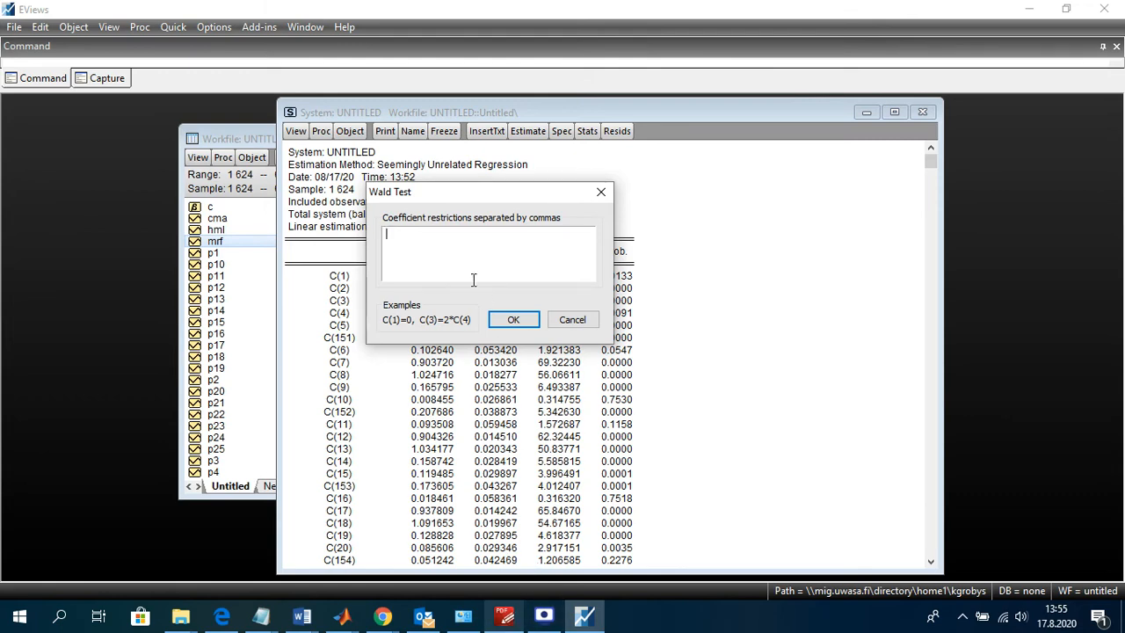
Switch to the PDF "Code for Table 10 Fama French 5 Factor Model" and copy the pricing-error restriction from c(1)=c(6) through c(121)=0.
click(505, 617)
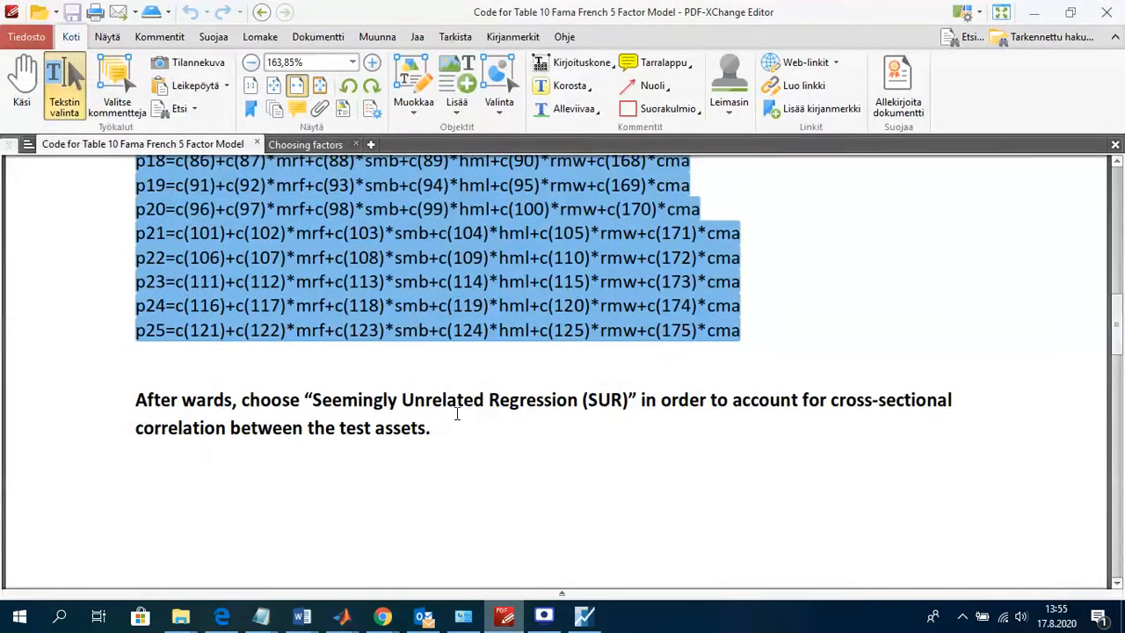
scroll(562, 349, down, 10)
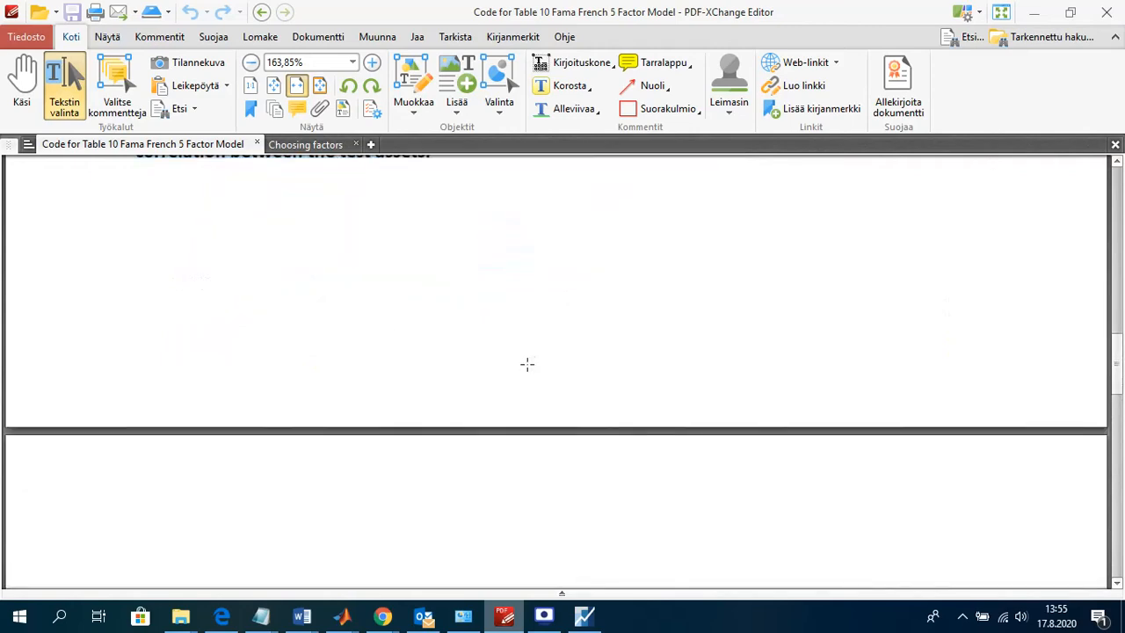
scroll(491, 349, down, 2)
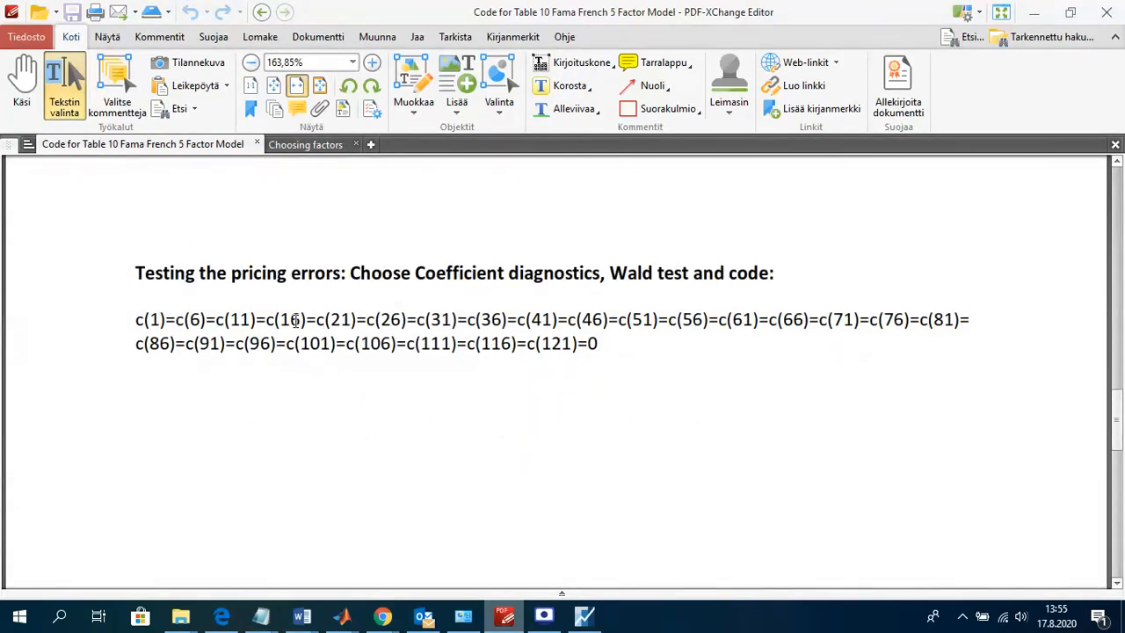
click(136, 319)
drag(136, 319, 600, 344)
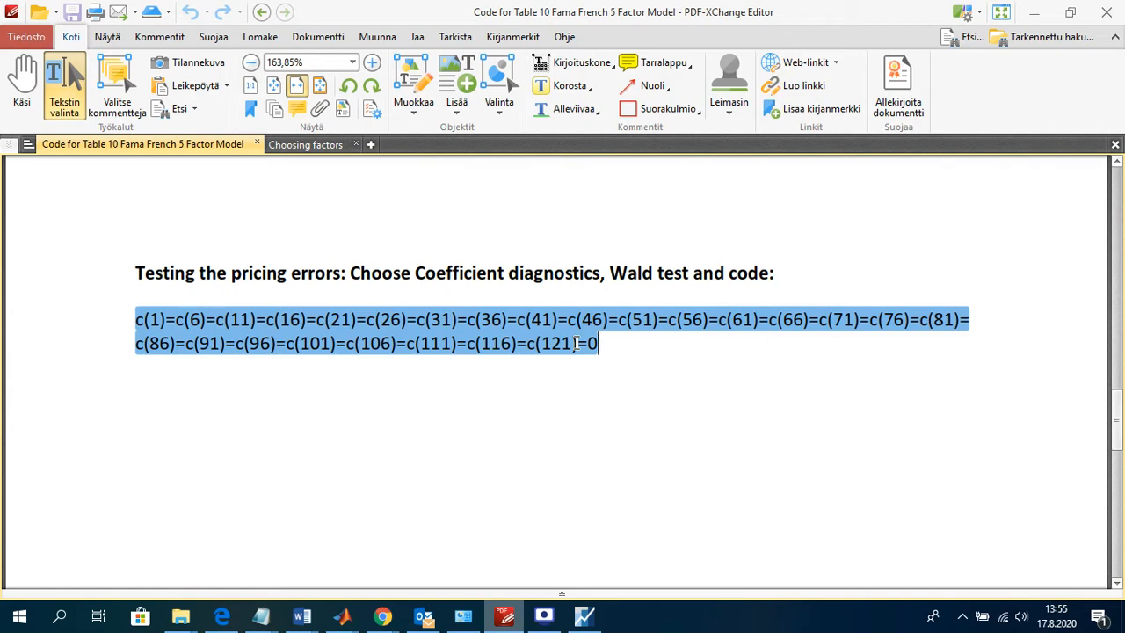
click(179, 317)
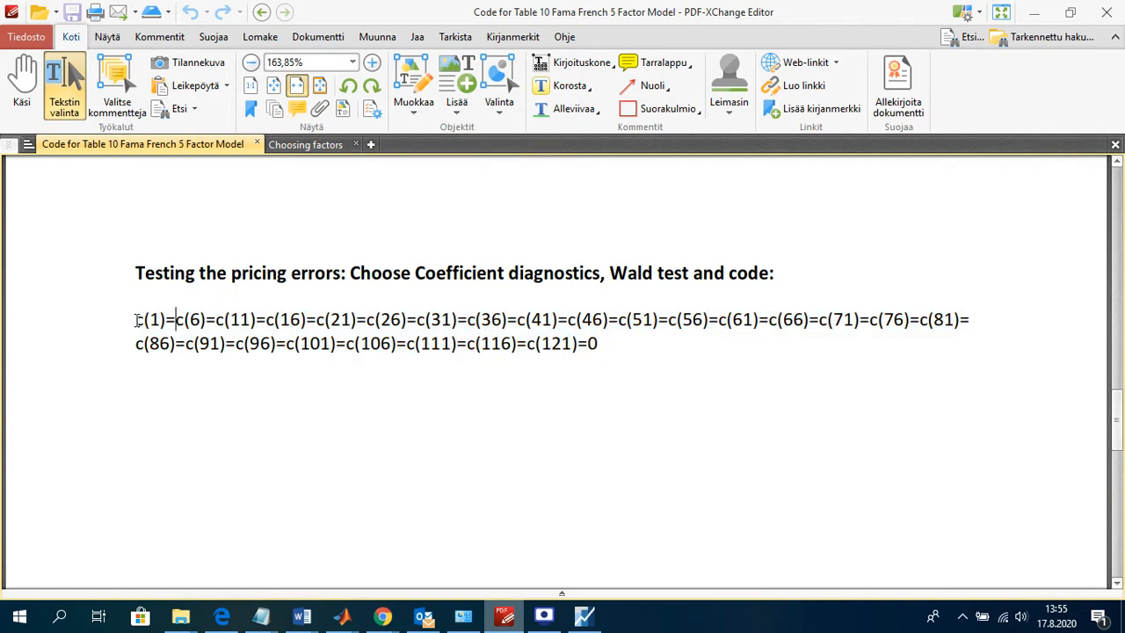
drag(136, 320, 606, 347)
right_click(501, 325)
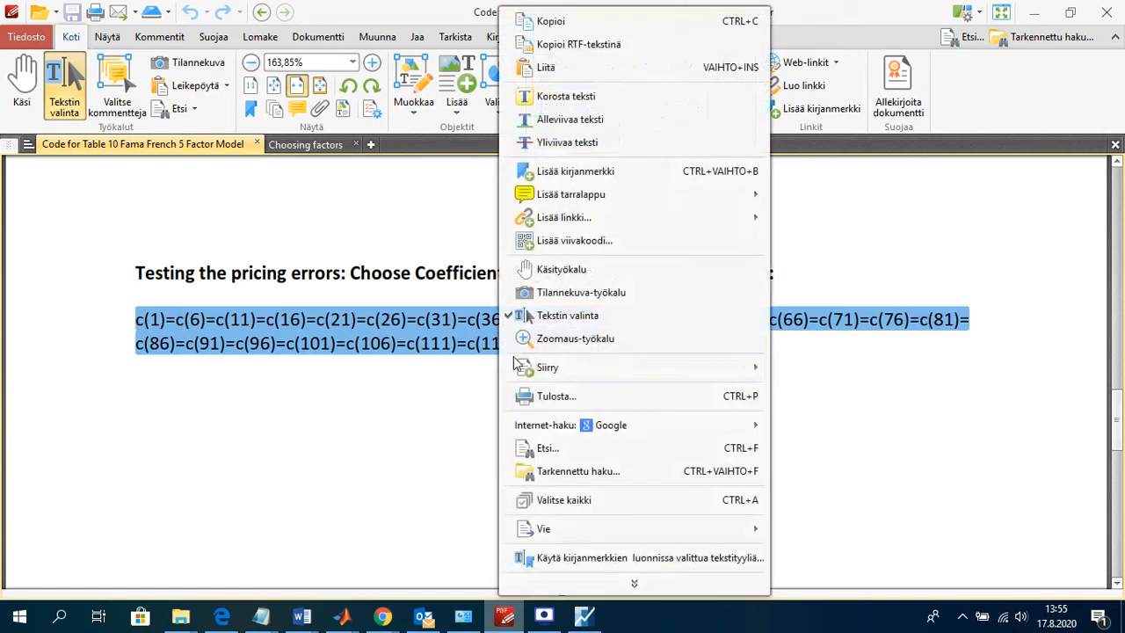
click(545, 21)
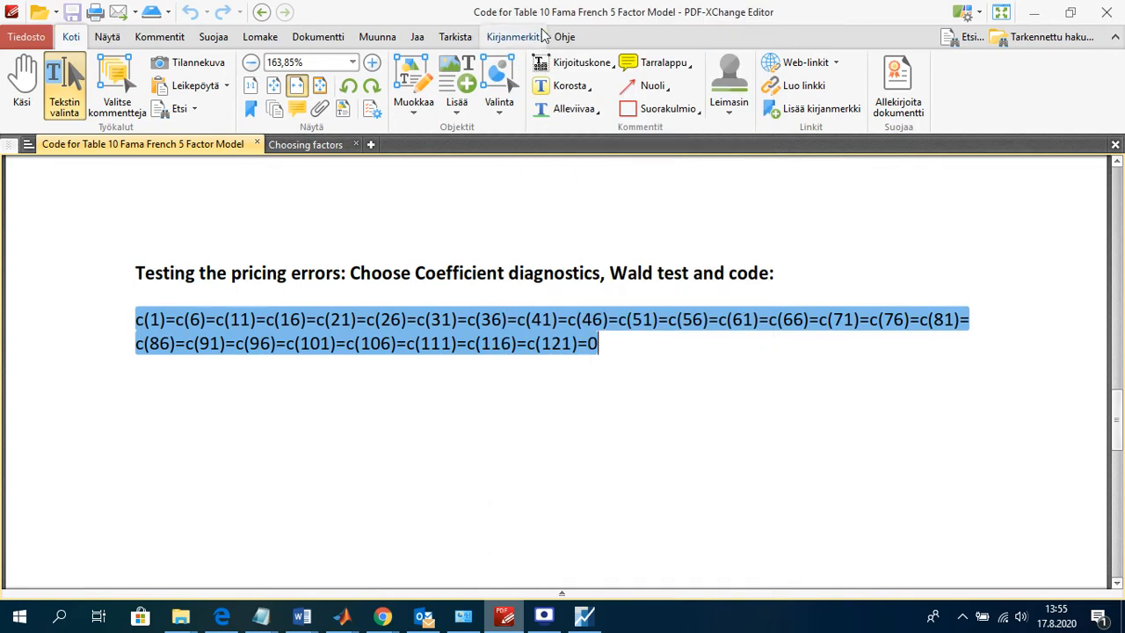
Return to EViews, paste the copied restriction c(1)=c(6)=c(11) through c(121)=0 into the Wald test and run it.
click(1029, 13)
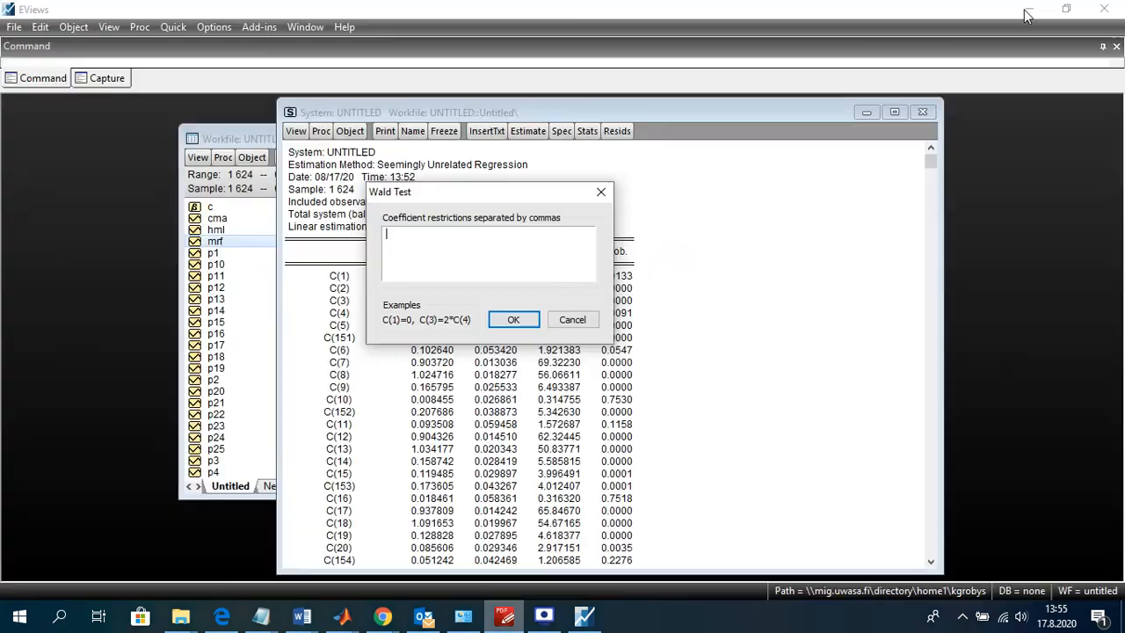
right_click(456, 249)
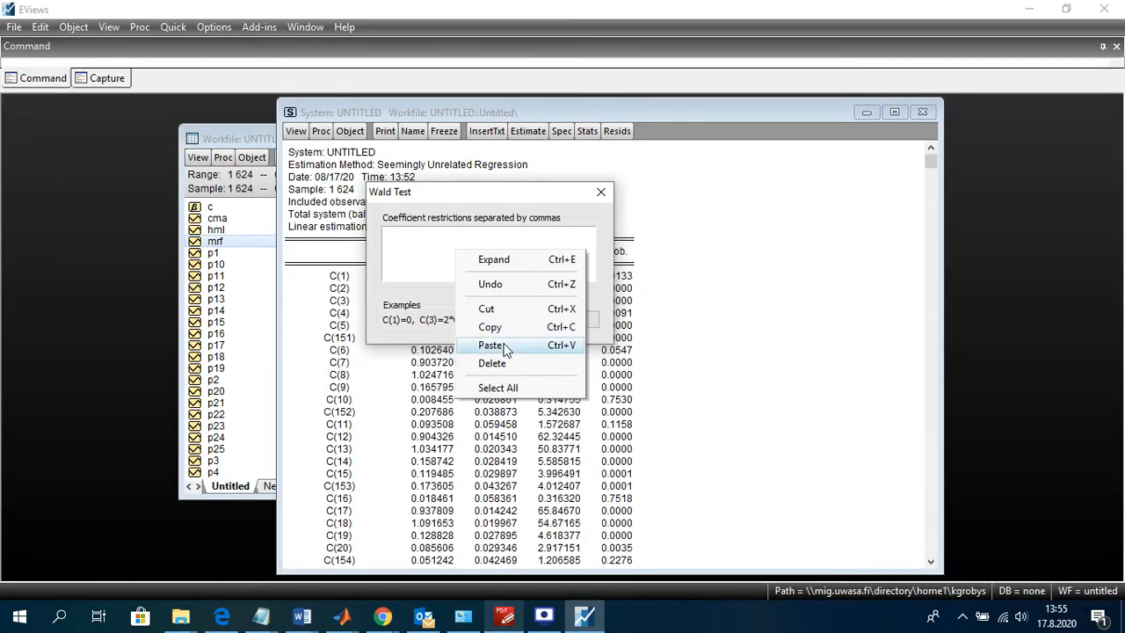
click(493, 345)
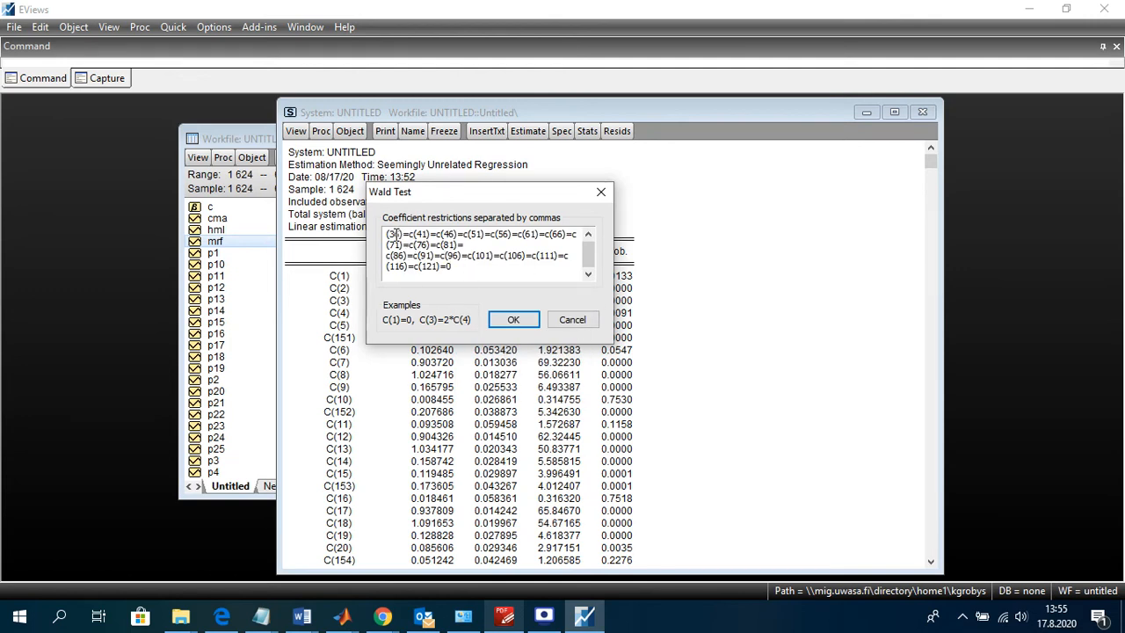
scroll(592, 261, up, 1)
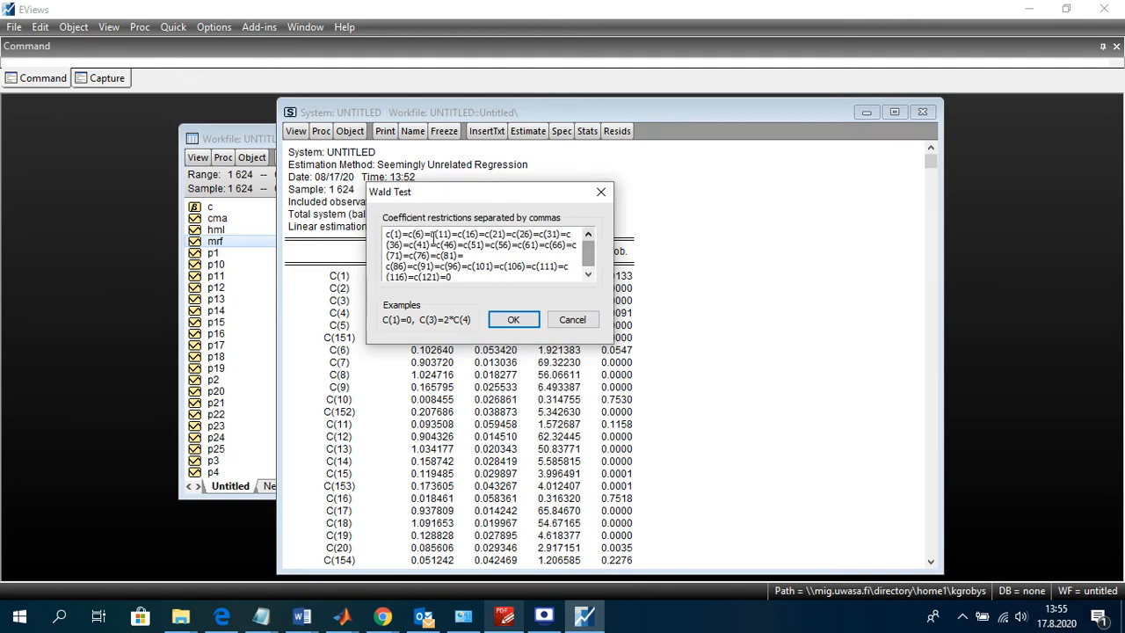
drag(387, 234, 487, 271)
click(487, 272)
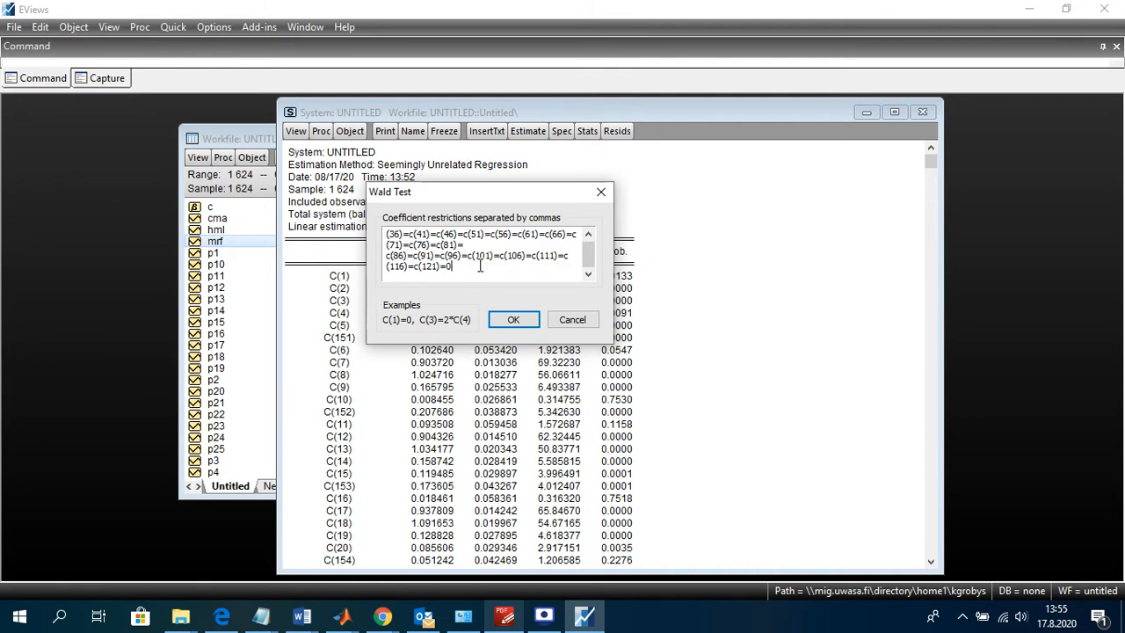
key(ctrl+a)
click(462, 267)
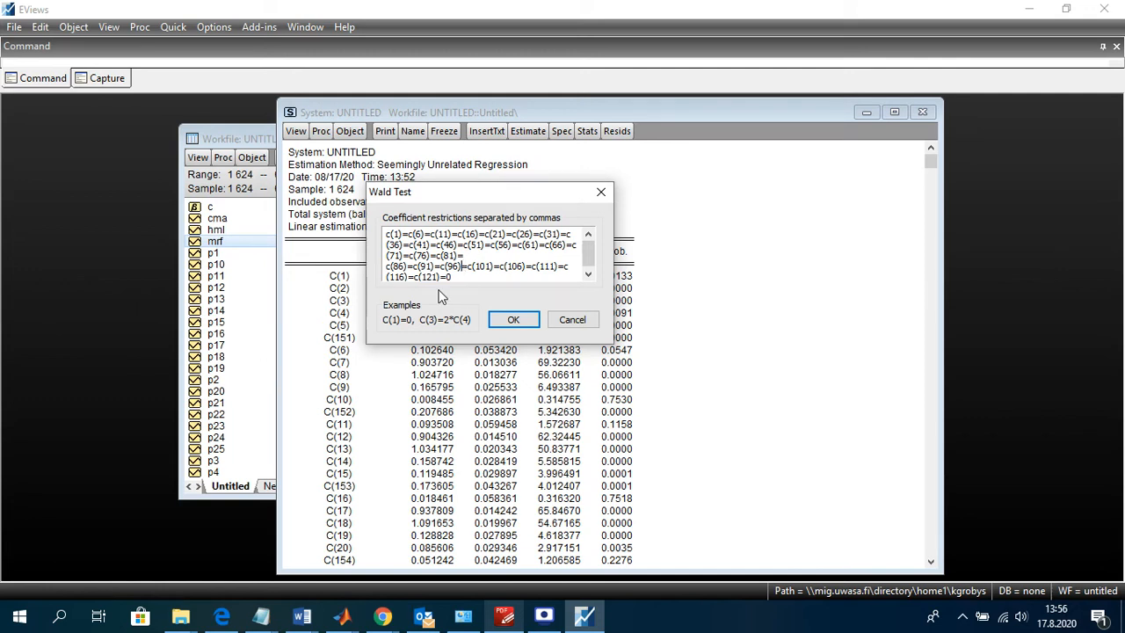
click(509, 323)
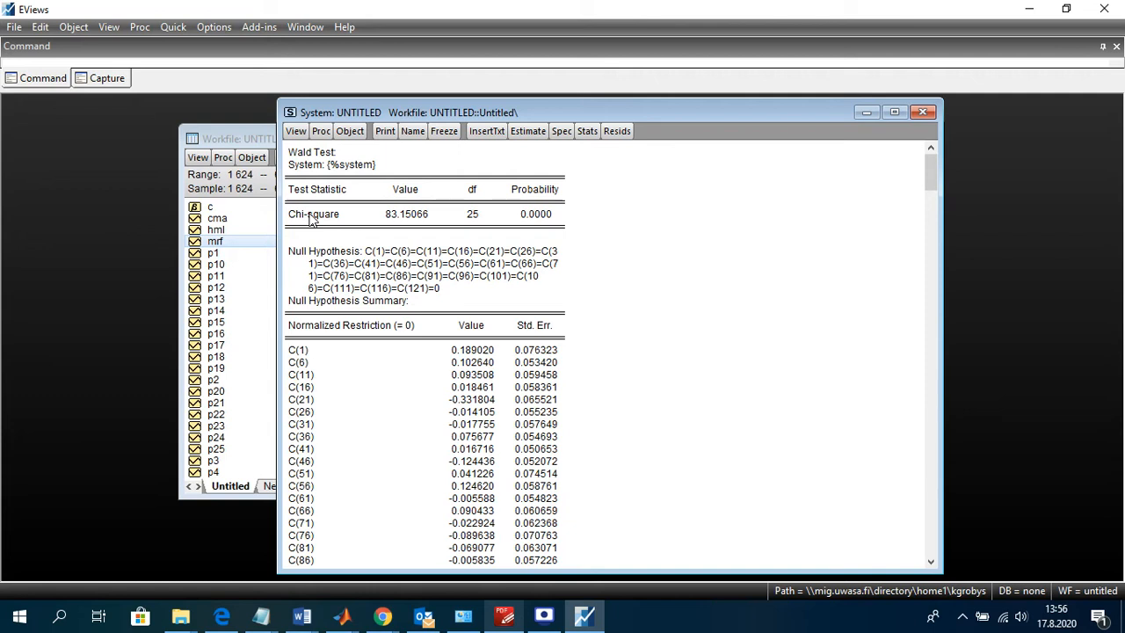
Examine the Wald test's degrees of freedom, Chi-square value and list of normalized restrictions.
click(471, 216)
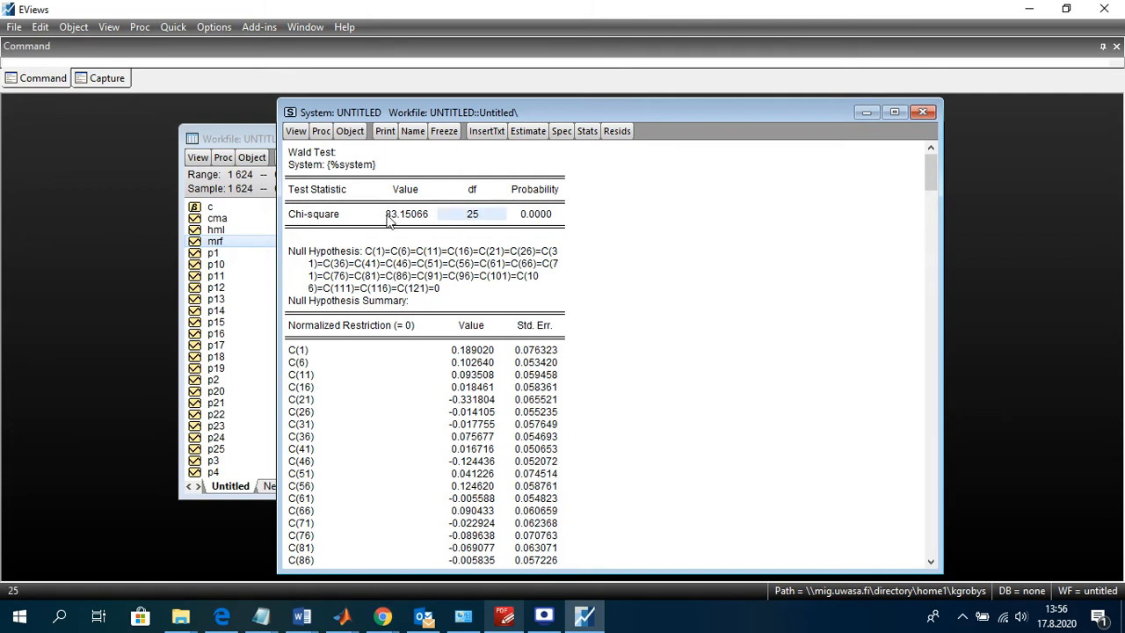
click(404, 218)
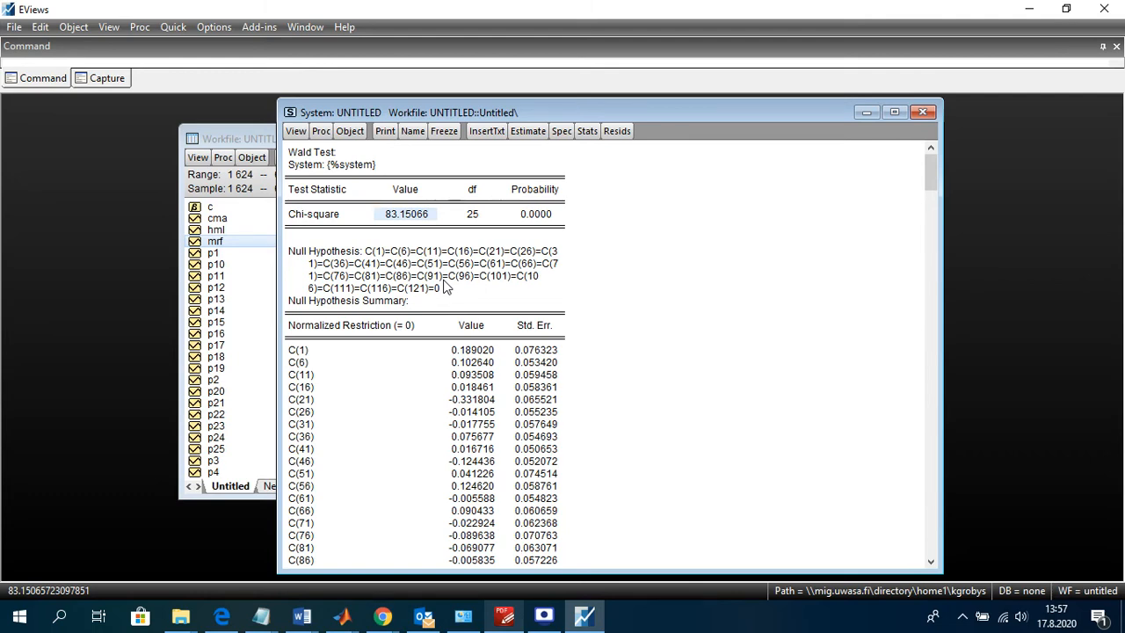
scroll(573, 322, down, 4)
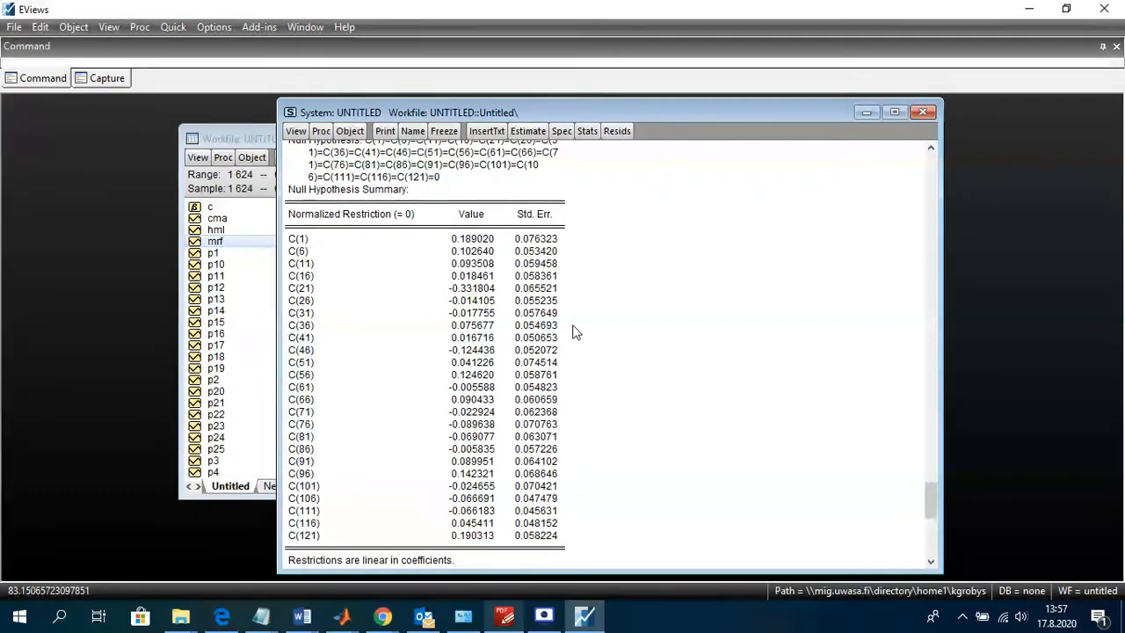
scroll(583, 332, up, 5)
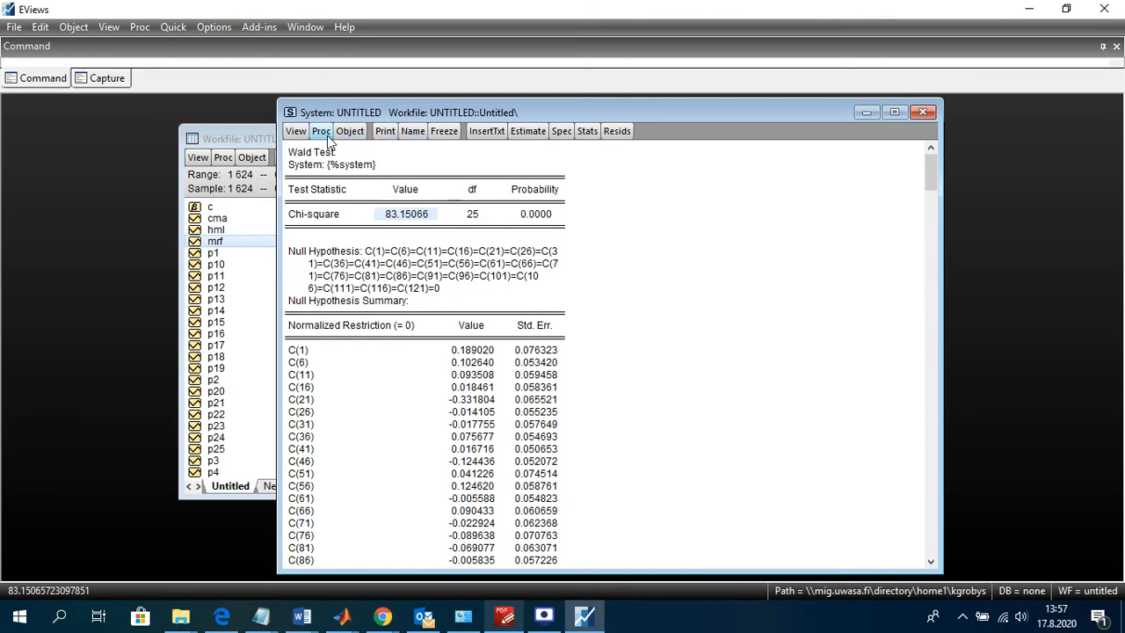
Close and delete the untitled 25-equation system, and reposition and enlarge the workfile window.
click(922, 114)
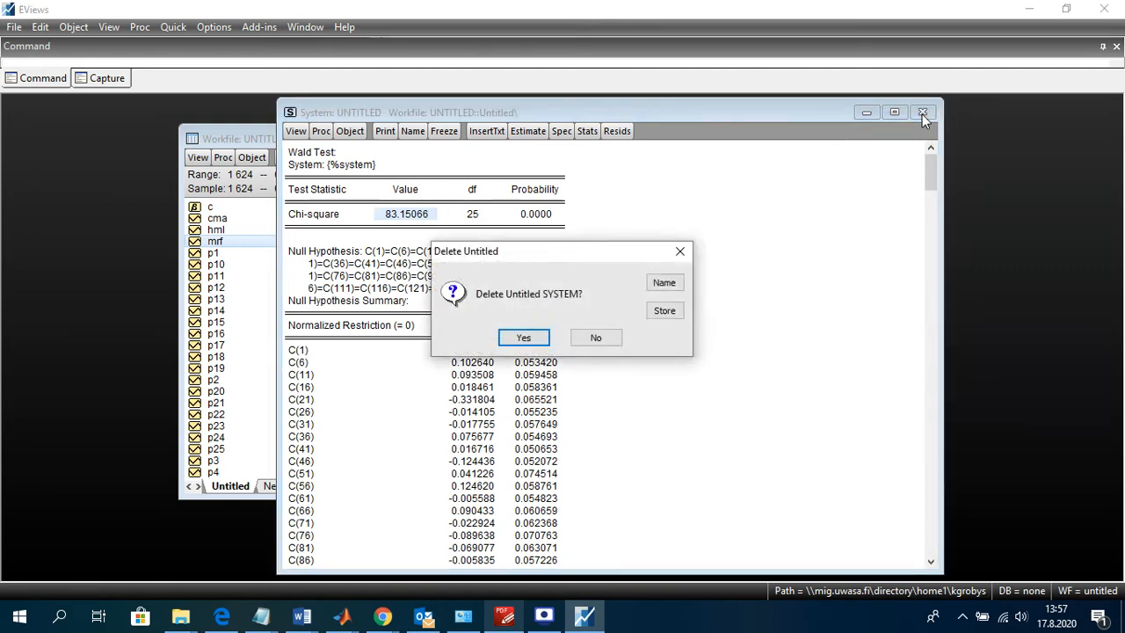
click(524, 342)
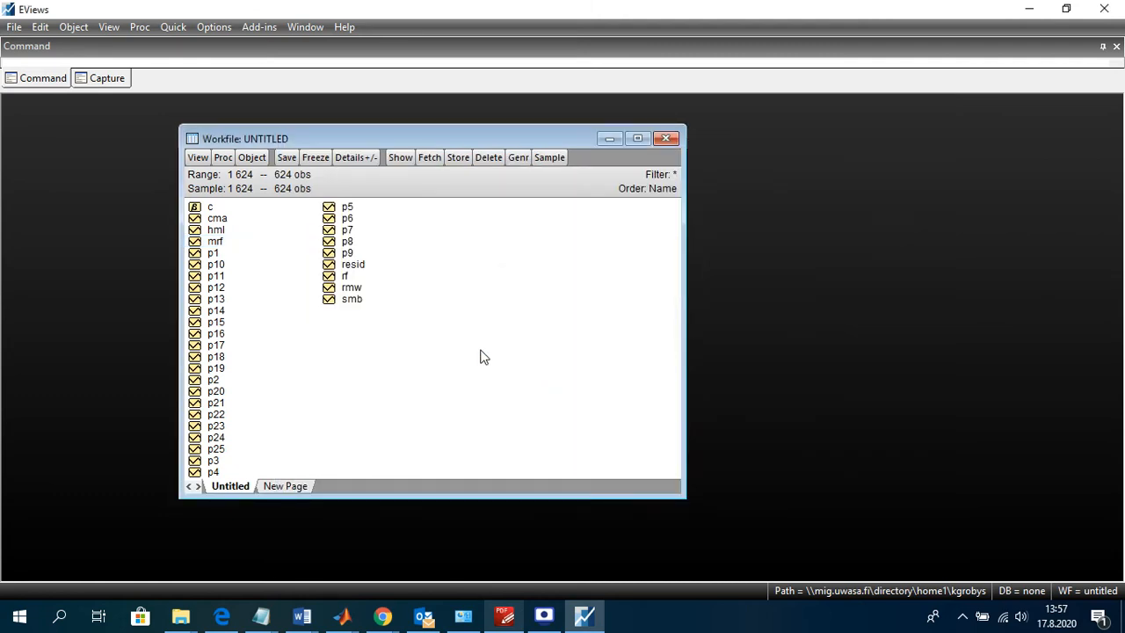
mouse_move(541, 128)
mouse_down()
mouse_move(550, 146)
mouse_move(542, 130)
mouse_up()
drag(457, 500, 469, 525)
drag(434, 138, 476, 128)
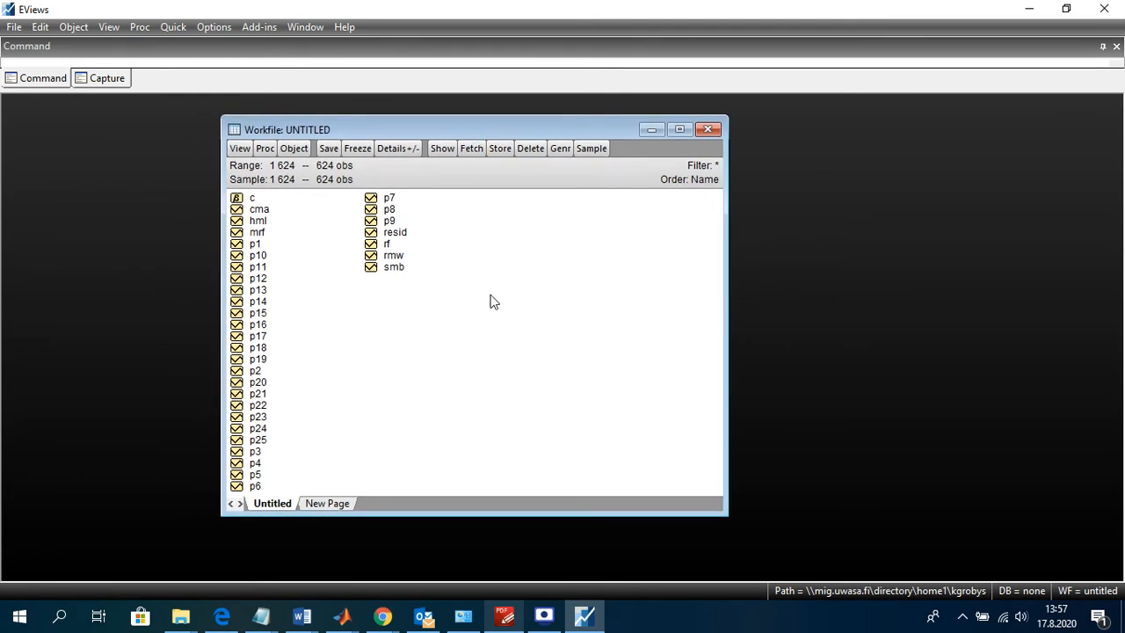
drag(470, 129, 416, 130)
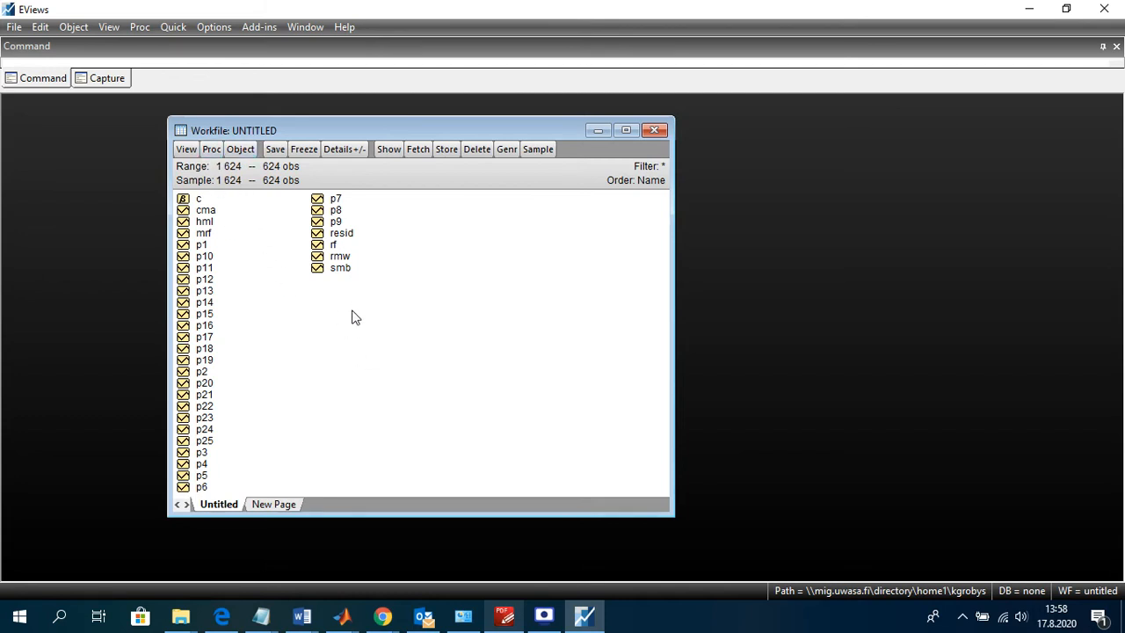
Create a new System object containing the equations smb=c(1)+c(2)*mrf and hml=c(3)+c(4)*mrf, and widen its window.
click(237, 151)
click(284, 169)
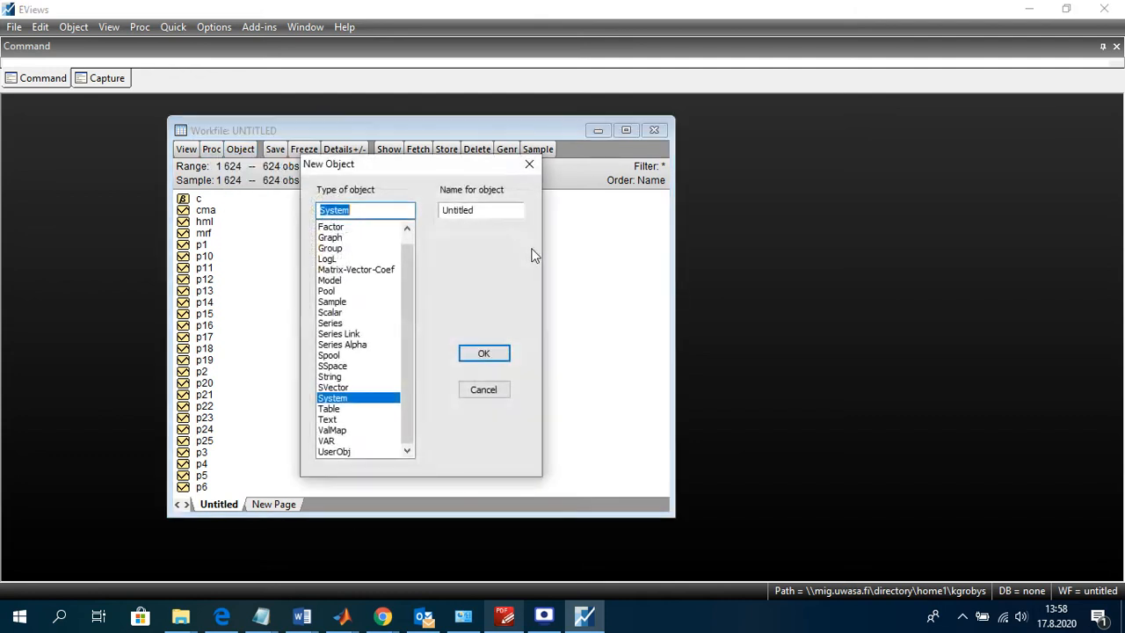
click(484, 354)
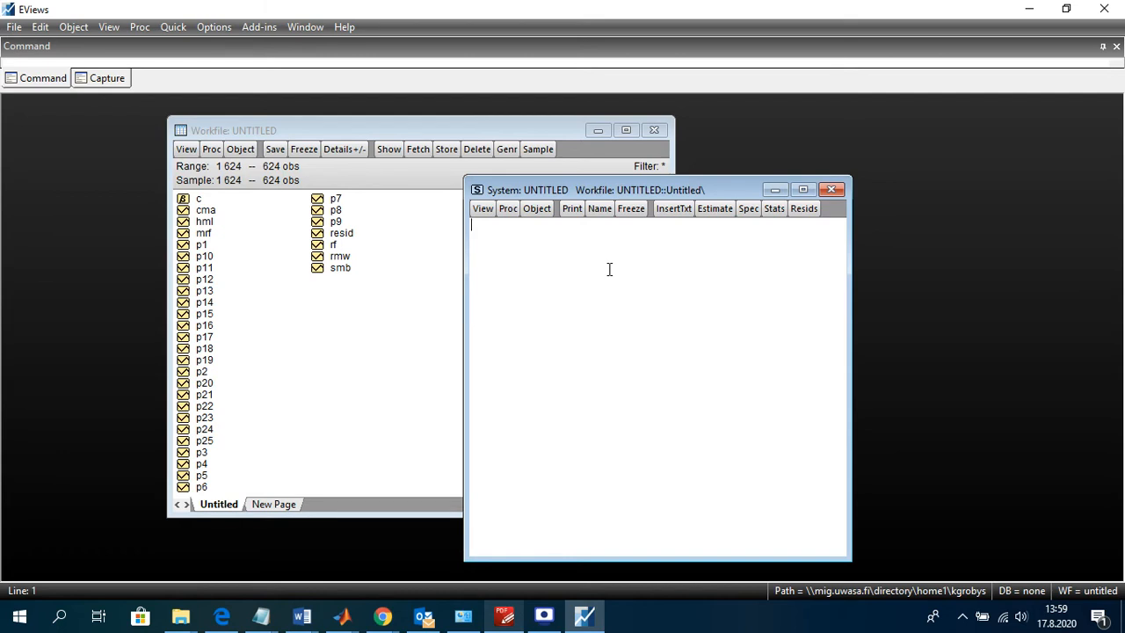
text(smb=c(1)+c(2)*mrf)
text(hml)
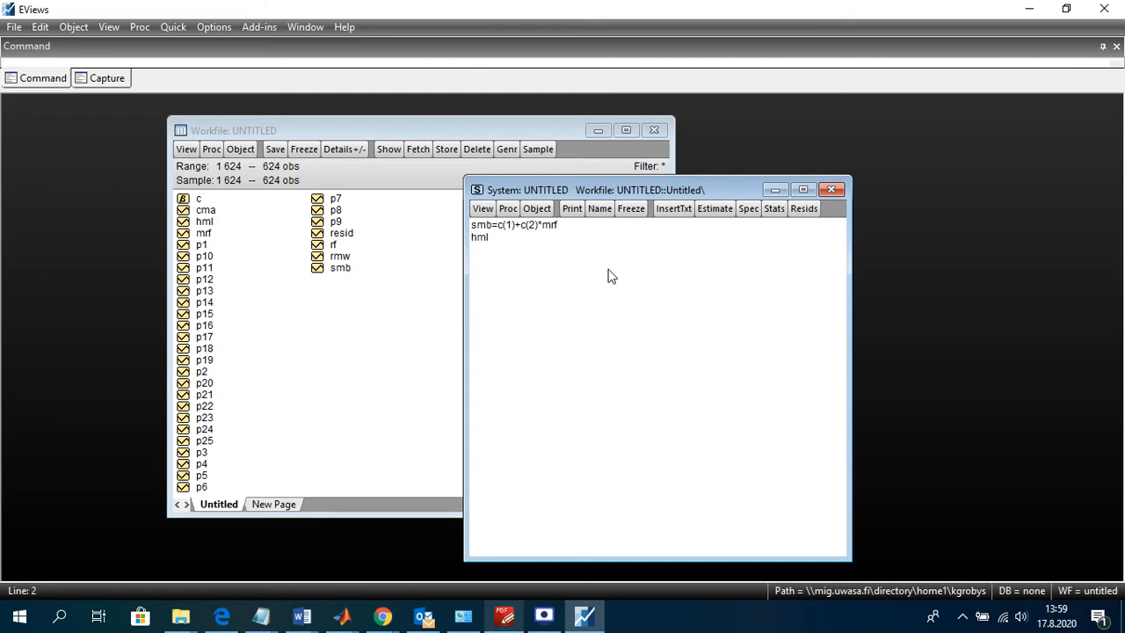
text(=c(3)+c(4)*mrf)
drag(465, 279, 388, 277)
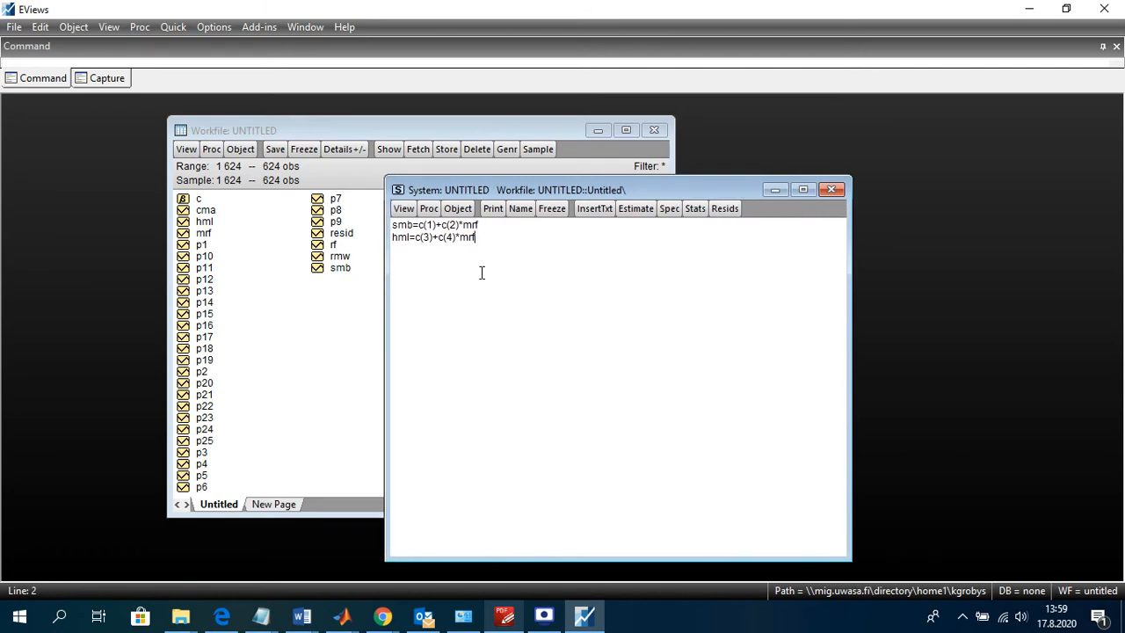
Estimate the two-equation system by Seemingly Unrelated Regression over the sample 1 624.
click(433, 209)
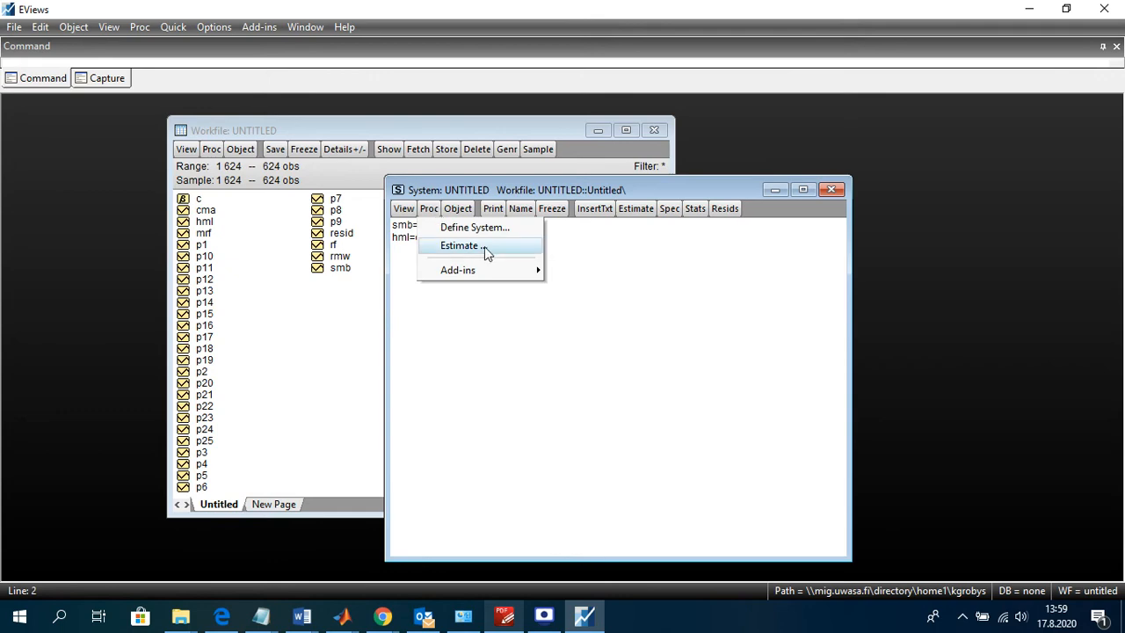
click(484, 246)
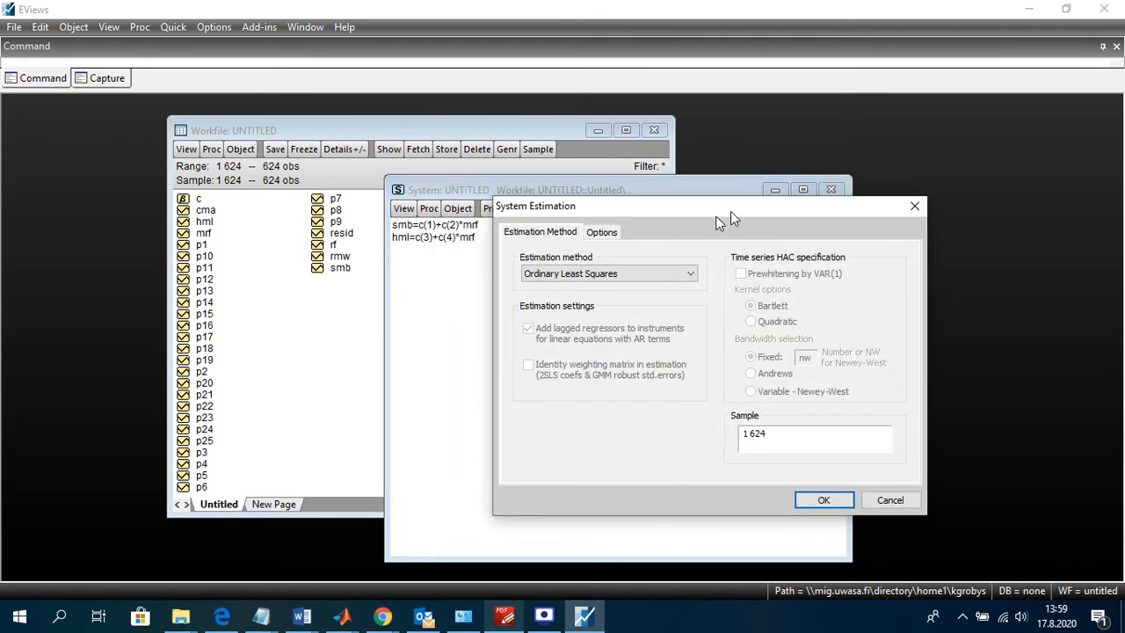
drag(716, 214, 748, 181)
click(710, 240)
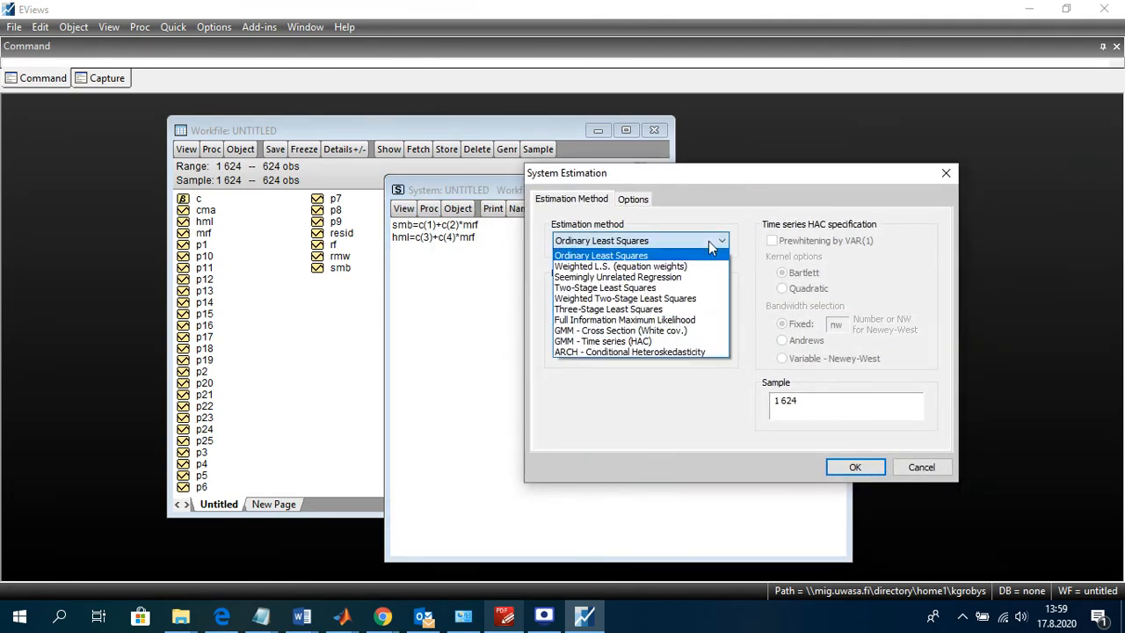
click(637, 277)
click(854, 466)
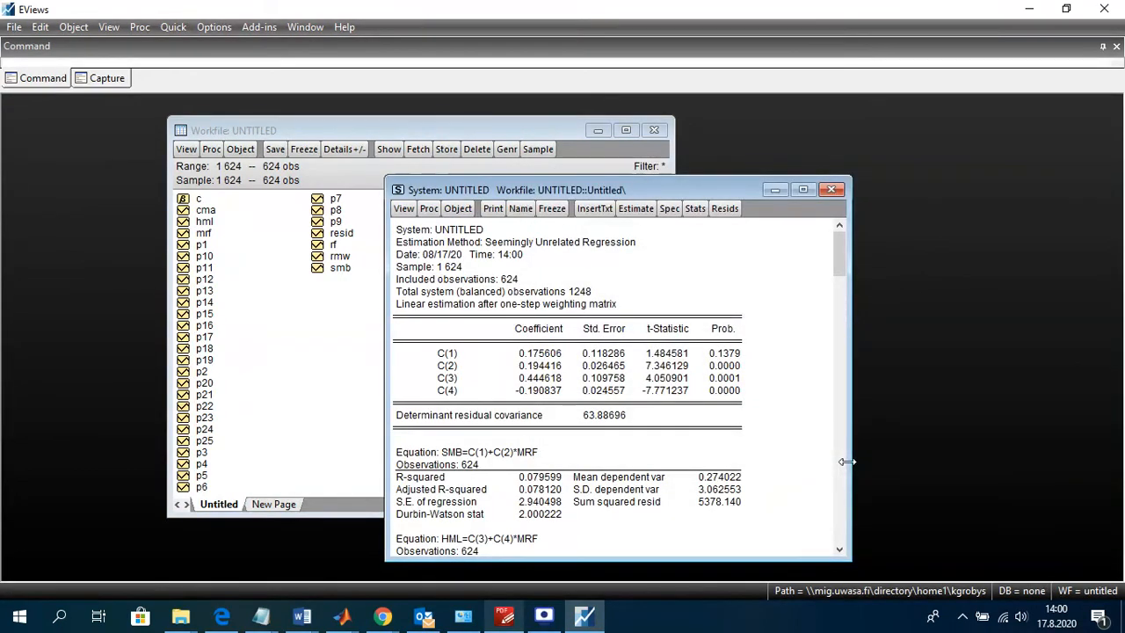
Reposition the estimation output and compare the intercept rows C(1) and C(3).
drag(573, 193, 564, 128)
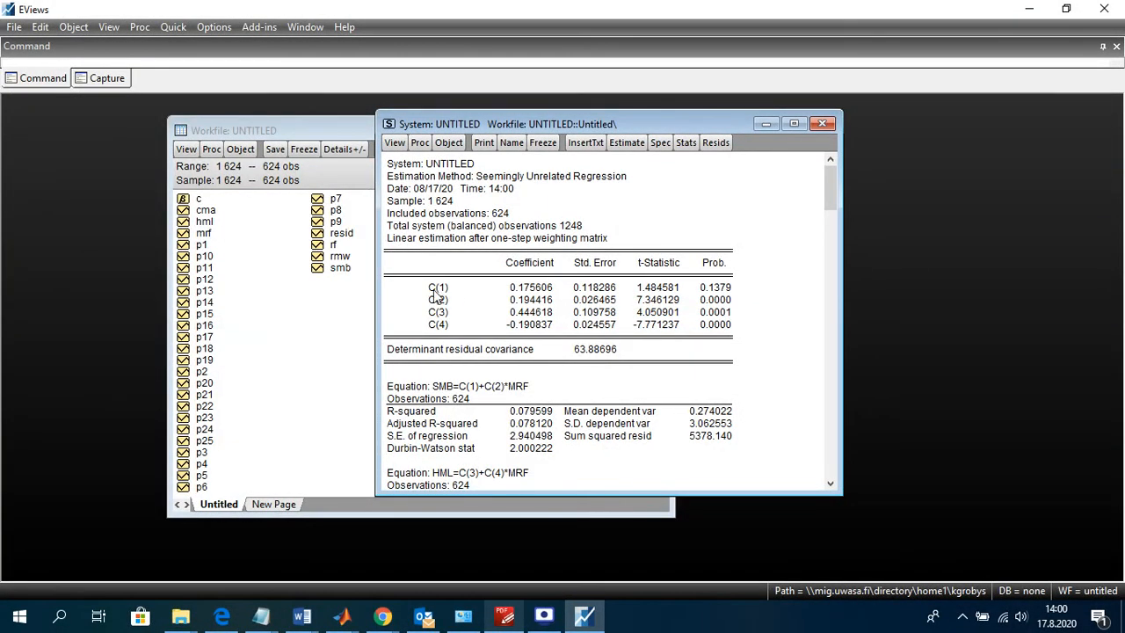
drag(437, 292, 722, 298)
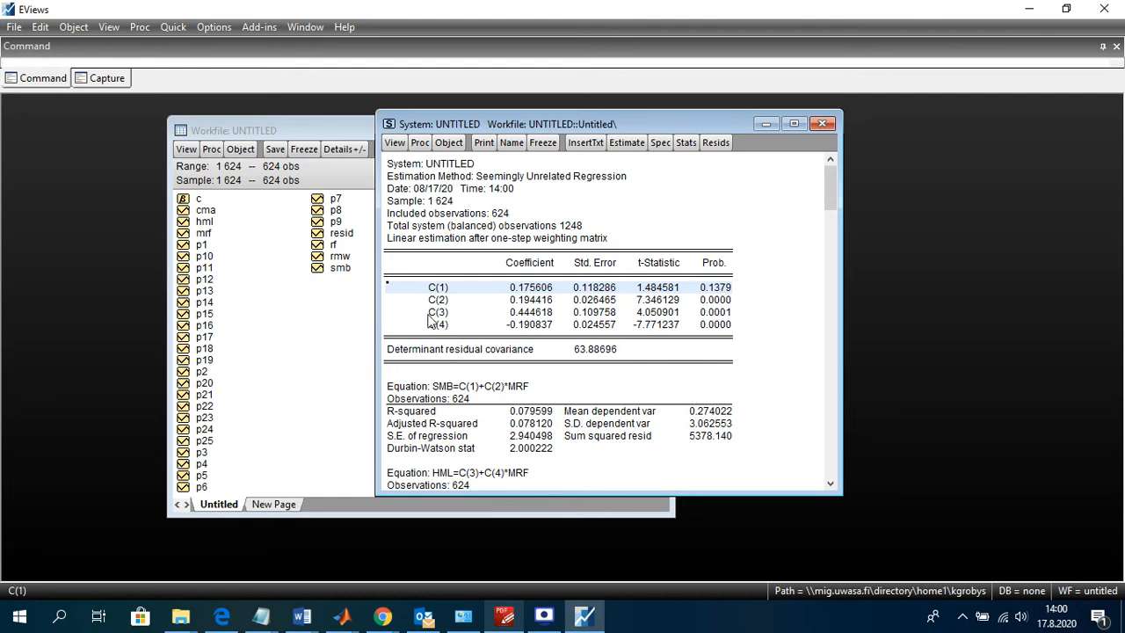
drag(416, 314, 716, 314)
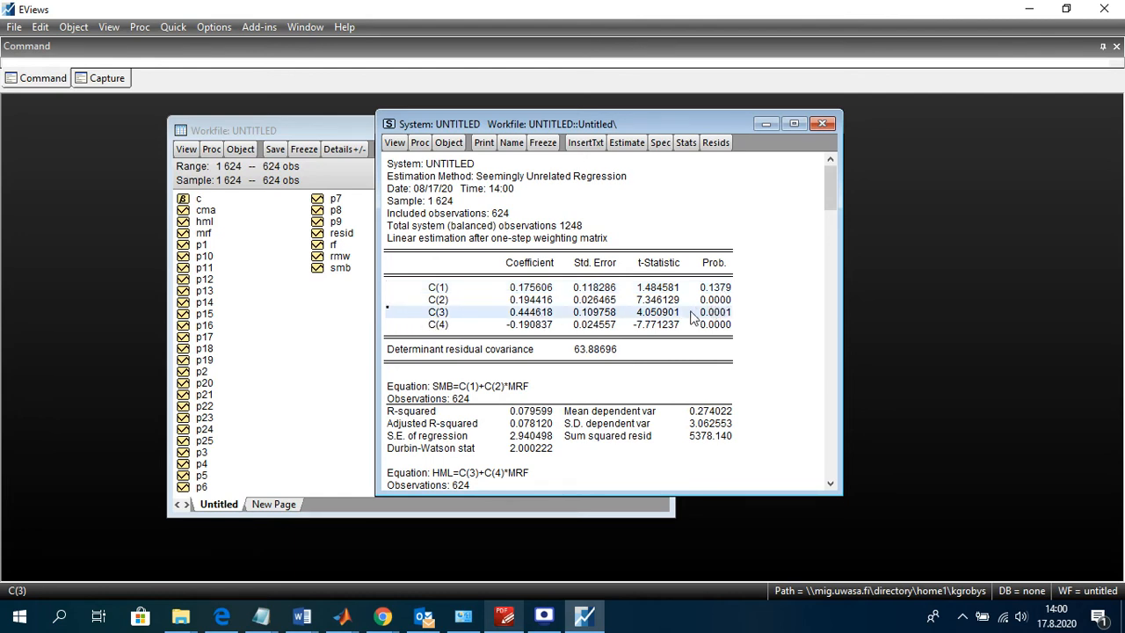
click(439, 314)
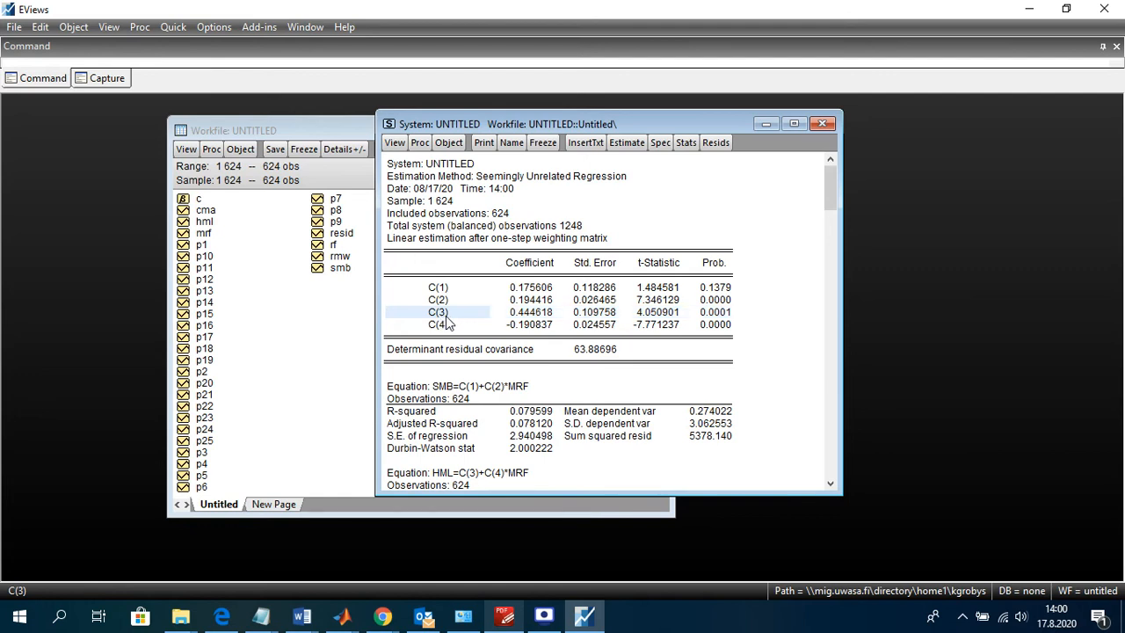
Examine the coefficient and standard error of the SMB equation's intercept C(1).
click(532, 290)
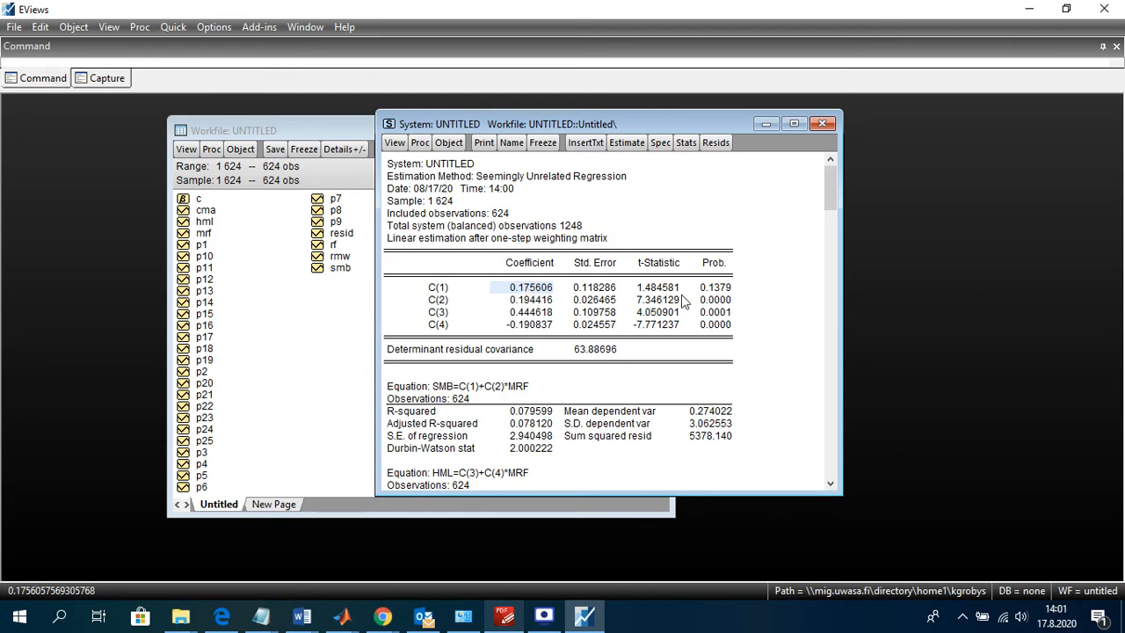
click(601, 294)
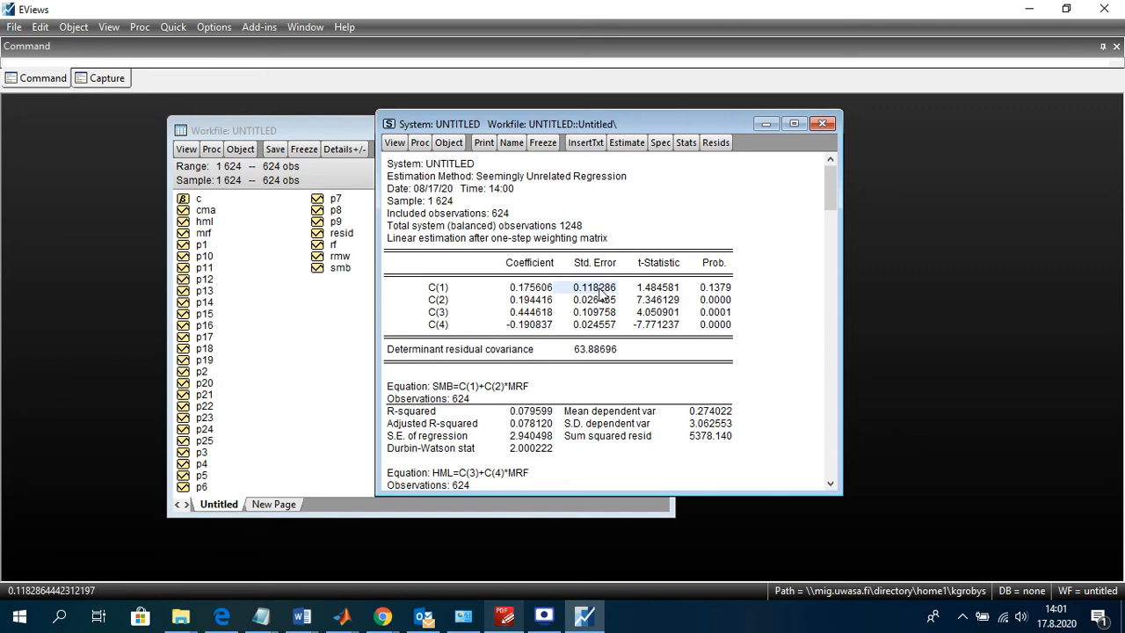
click(496, 292)
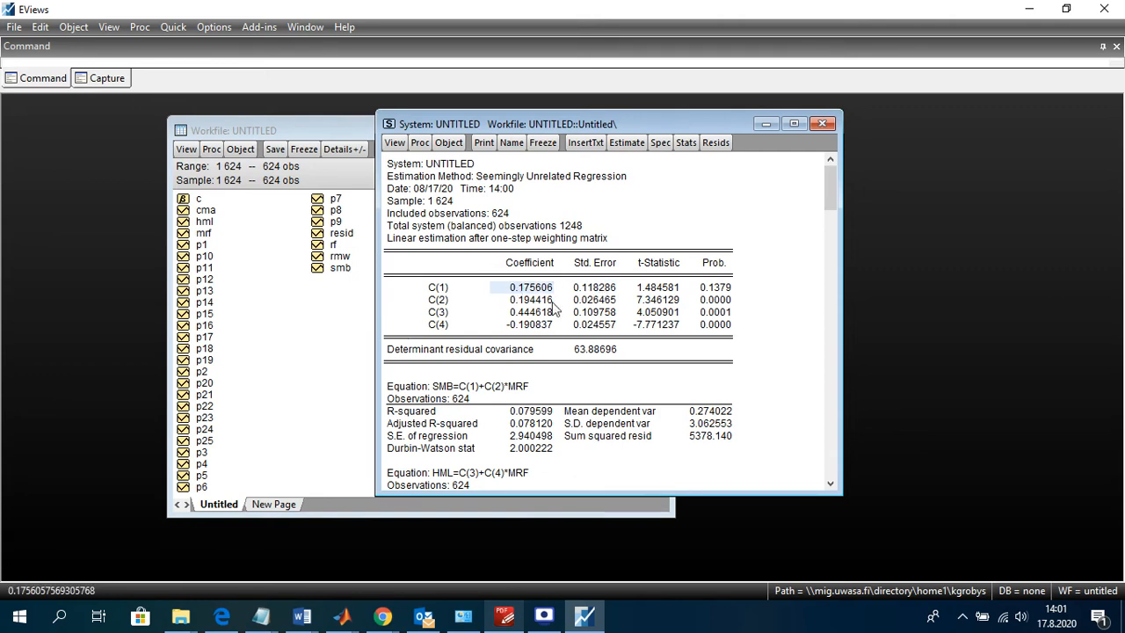
Examine the coefficient, t-statistic and probability of the HML equation's intercept C(3).
click(520, 312)
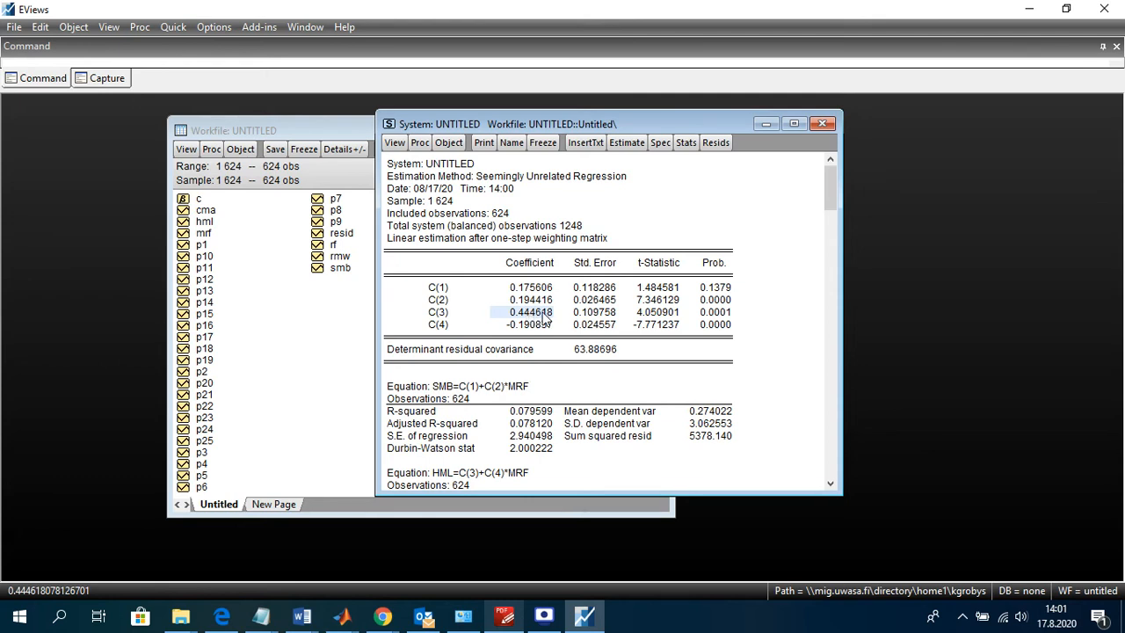
click(437, 315)
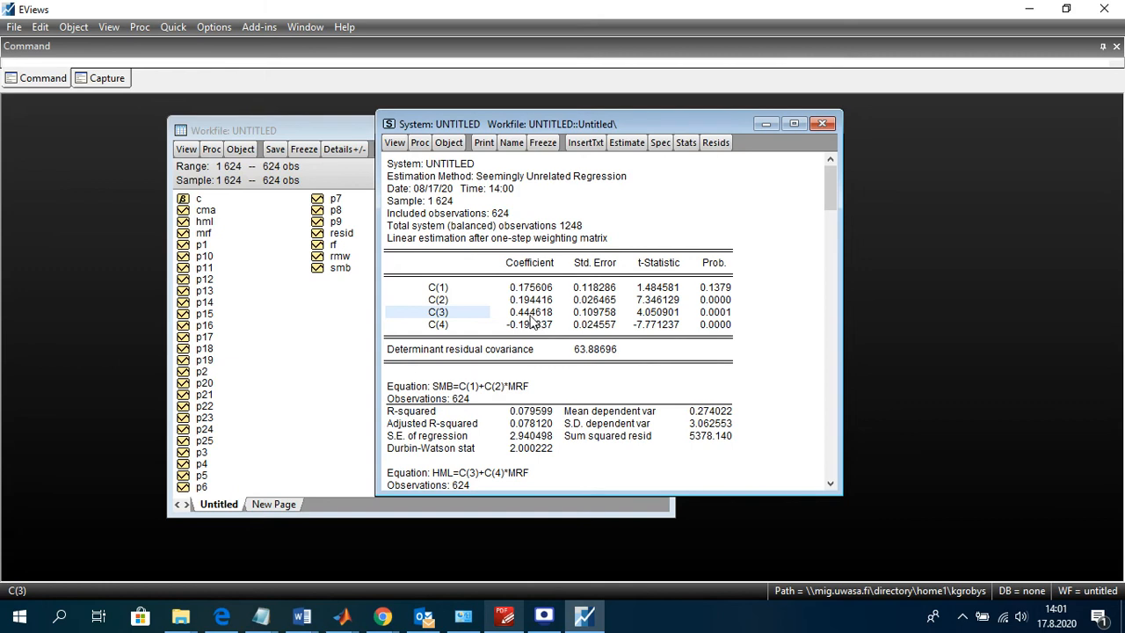
click(531, 315)
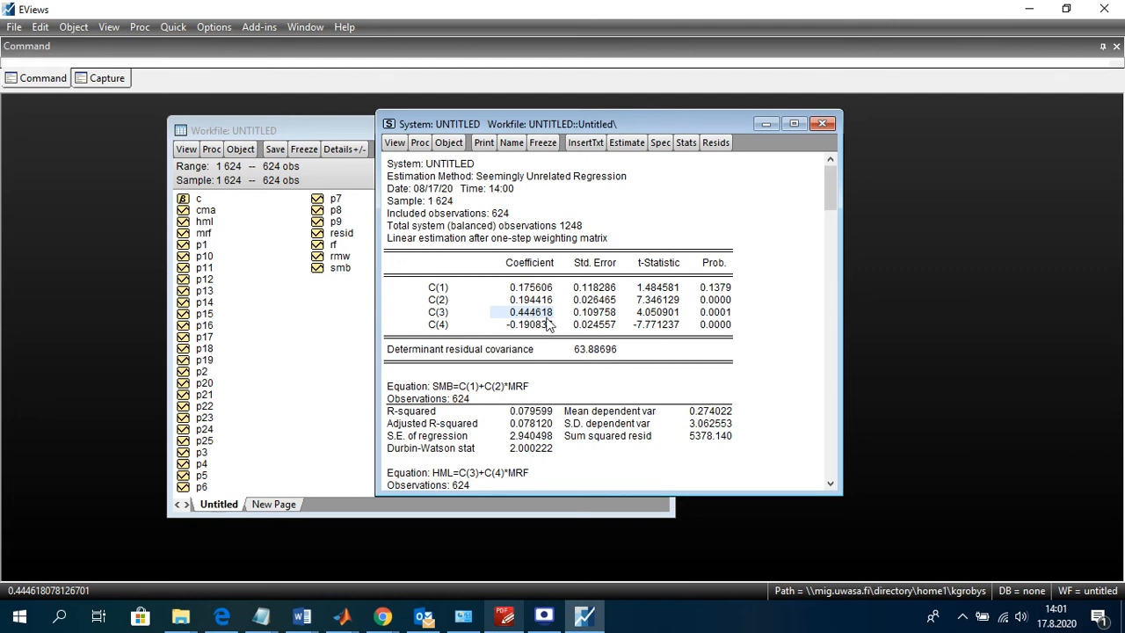
click(664, 319)
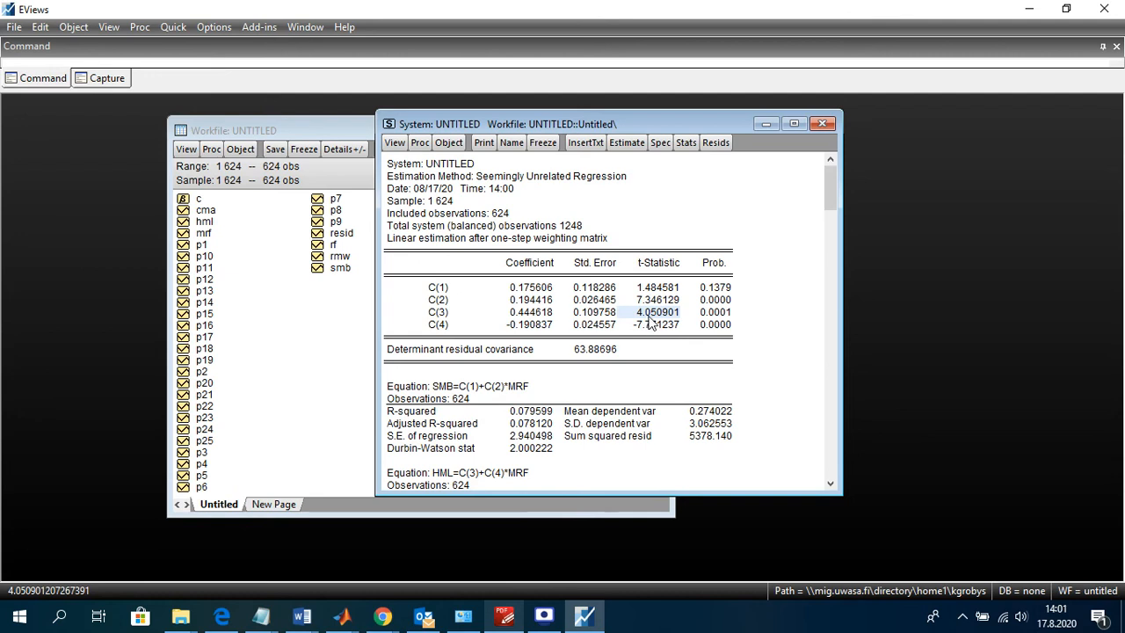
click(726, 315)
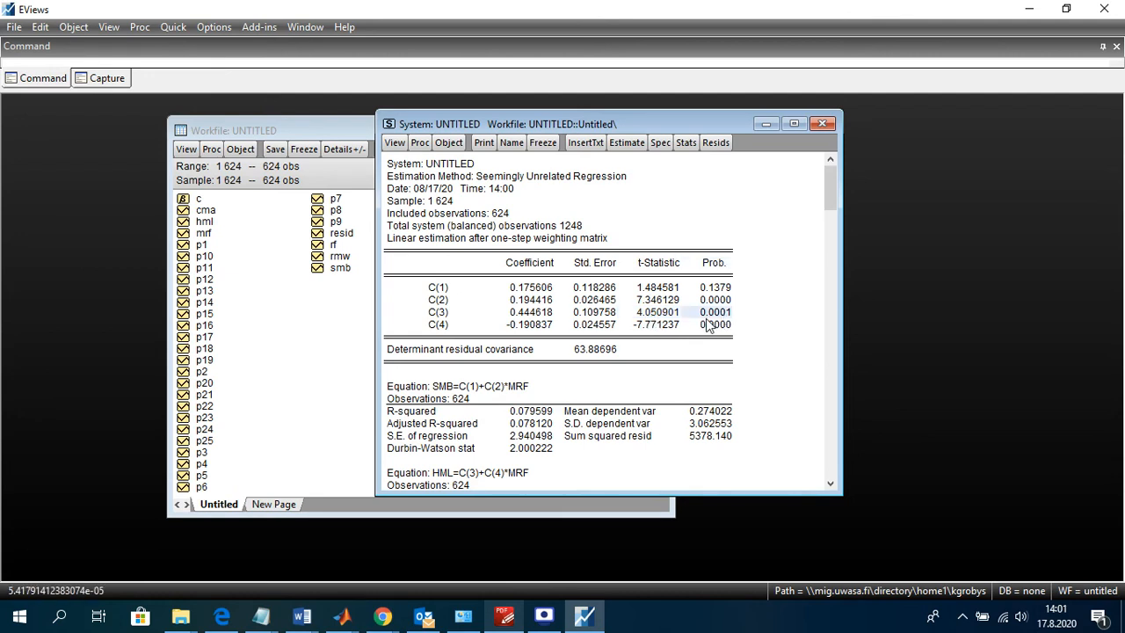
Examine the t-statistic of C(3) and review the coefficient estimates of both intercepts, C(1) and C(3), in the SUR output.
click(653, 317)
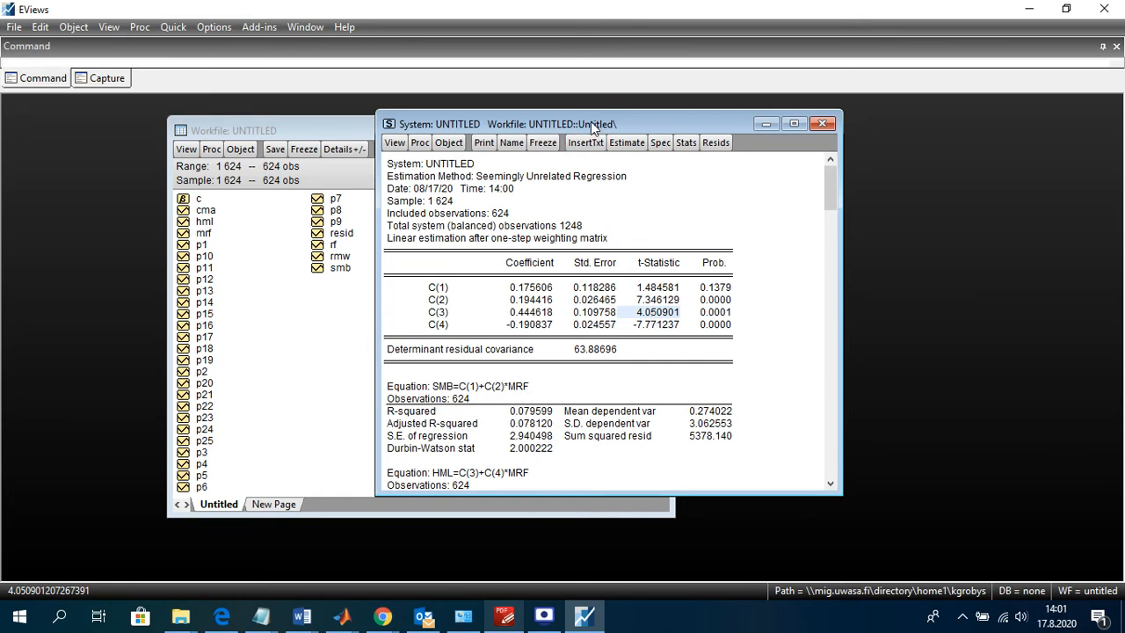
drag(591, 122, 621, 123)
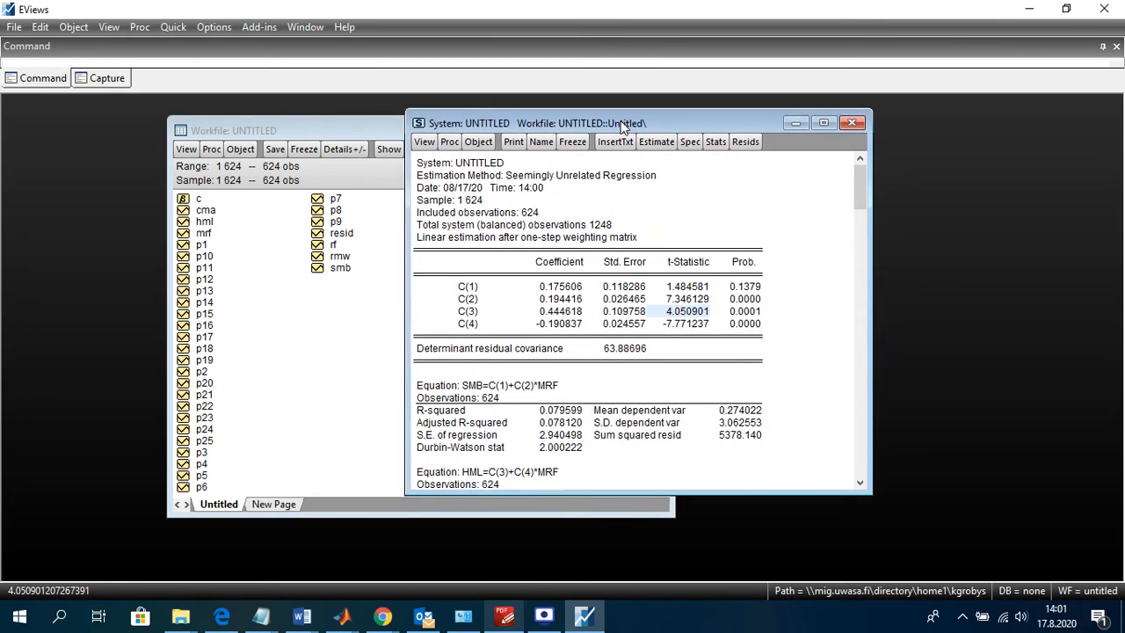
click(465, 288)
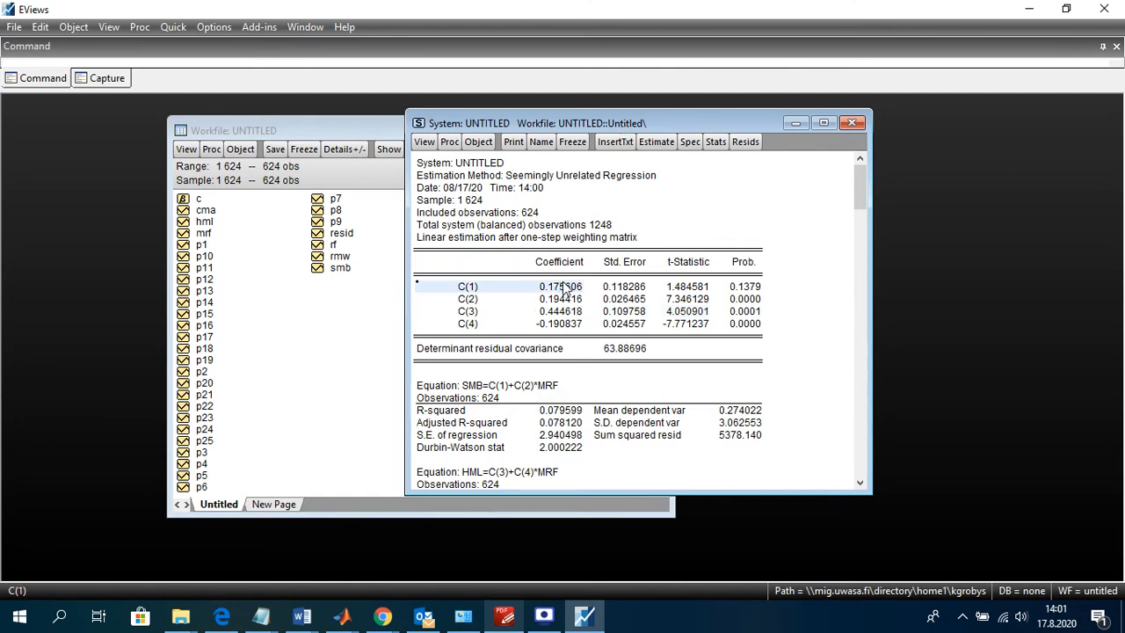
click(472, 290)
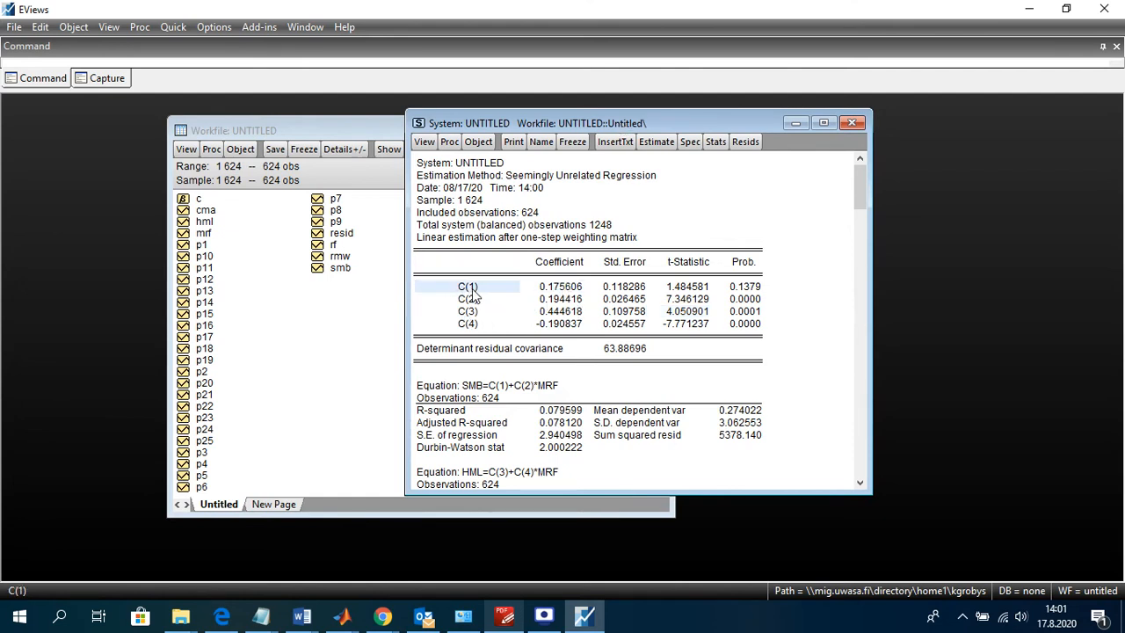
click(479, 324)
click(492, 289)
drag(554, 290, 473, 288)
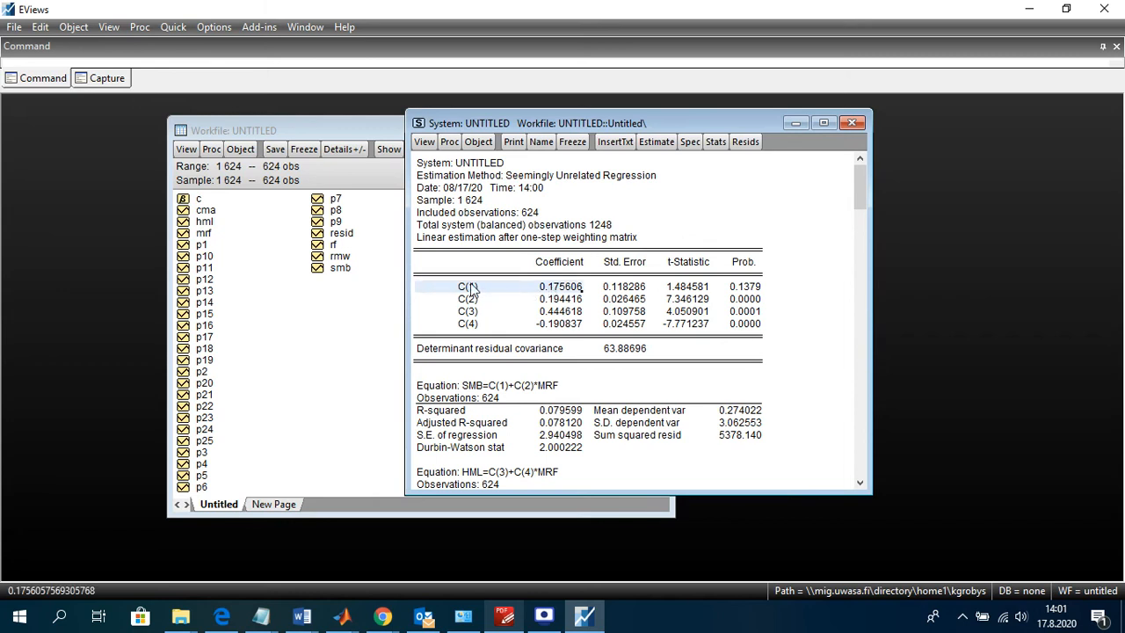
drag(567, 313, 466, 313)
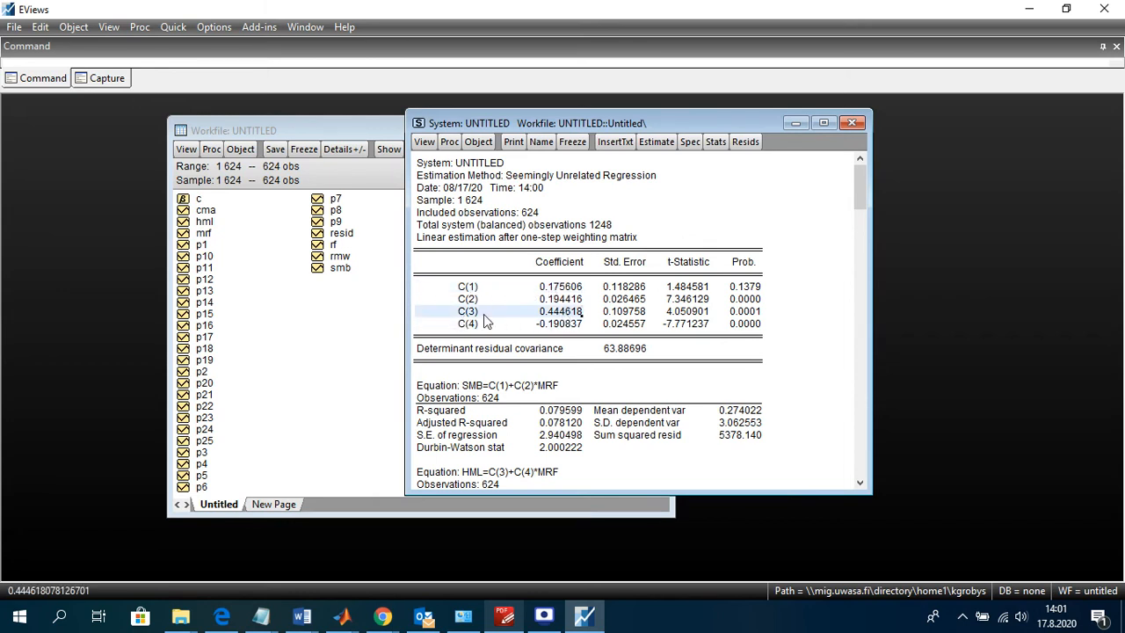
Run a Wald coefficient test on the two-equation system with the joint restriction c(1)=c(3)=0.
click(426, 146)
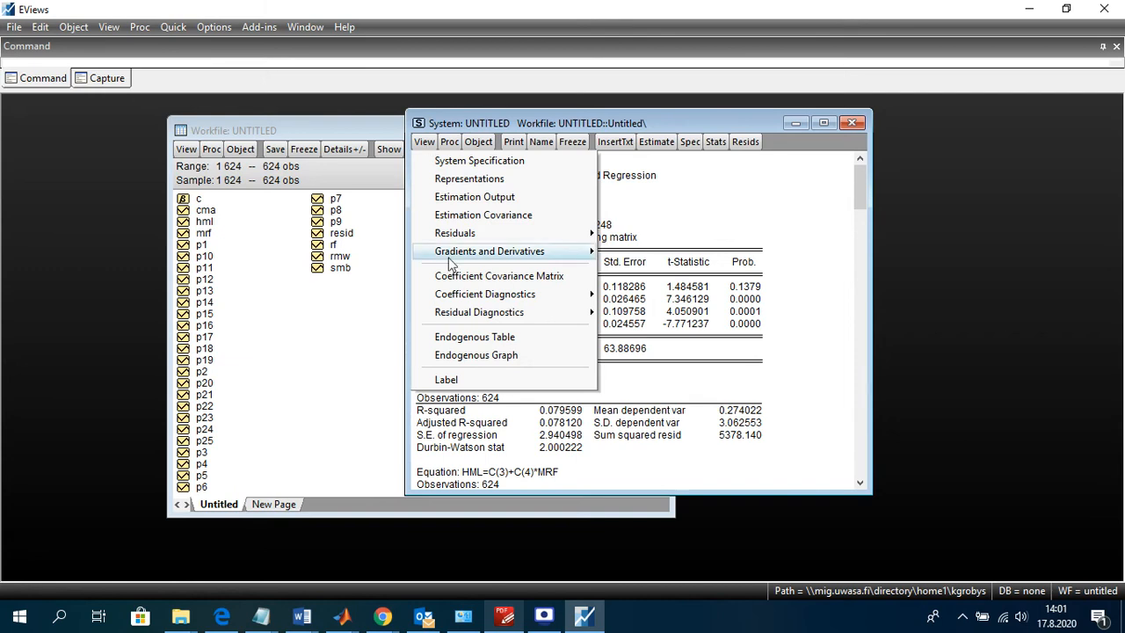
mouse_move(497, 299)
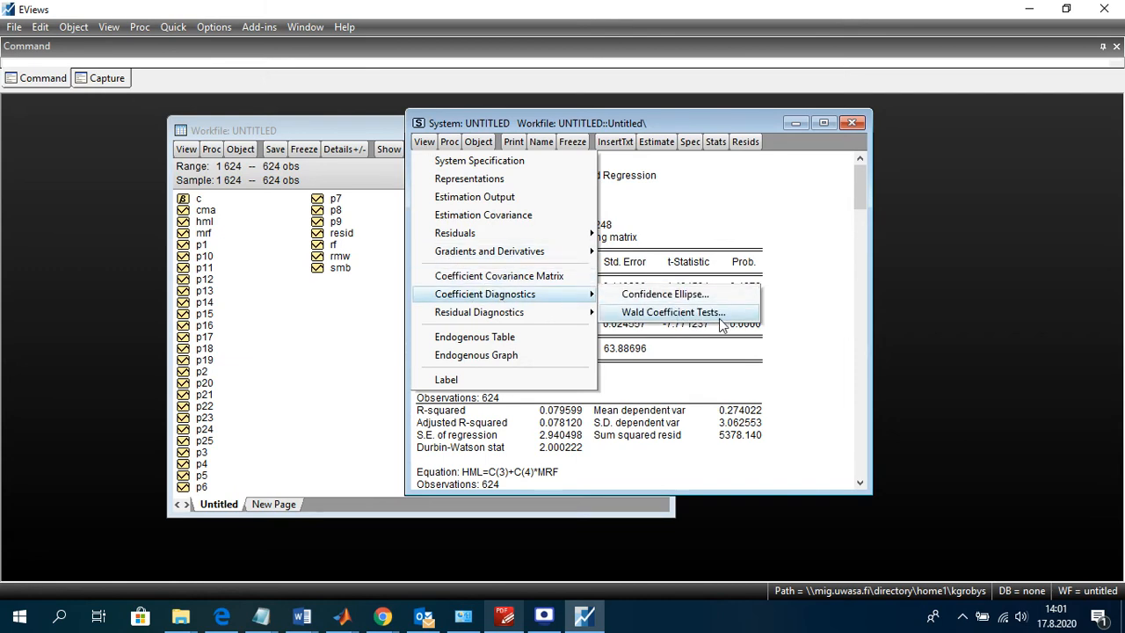
click(720, 318)
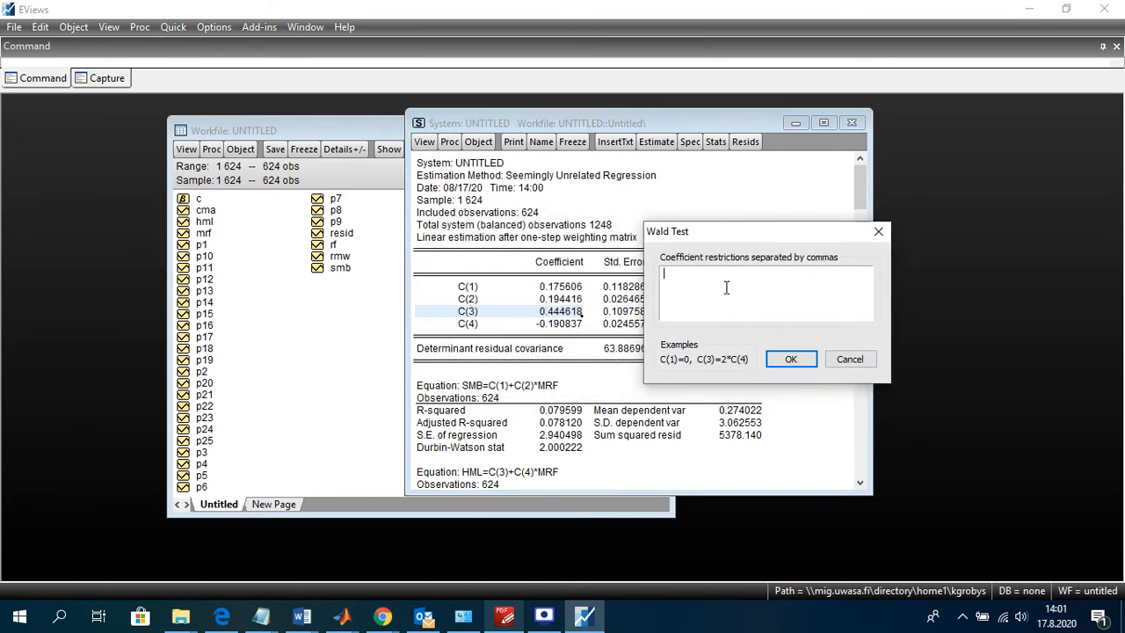
text(c(1)=c(3)=0)
drag(749, 244, 893, 248)
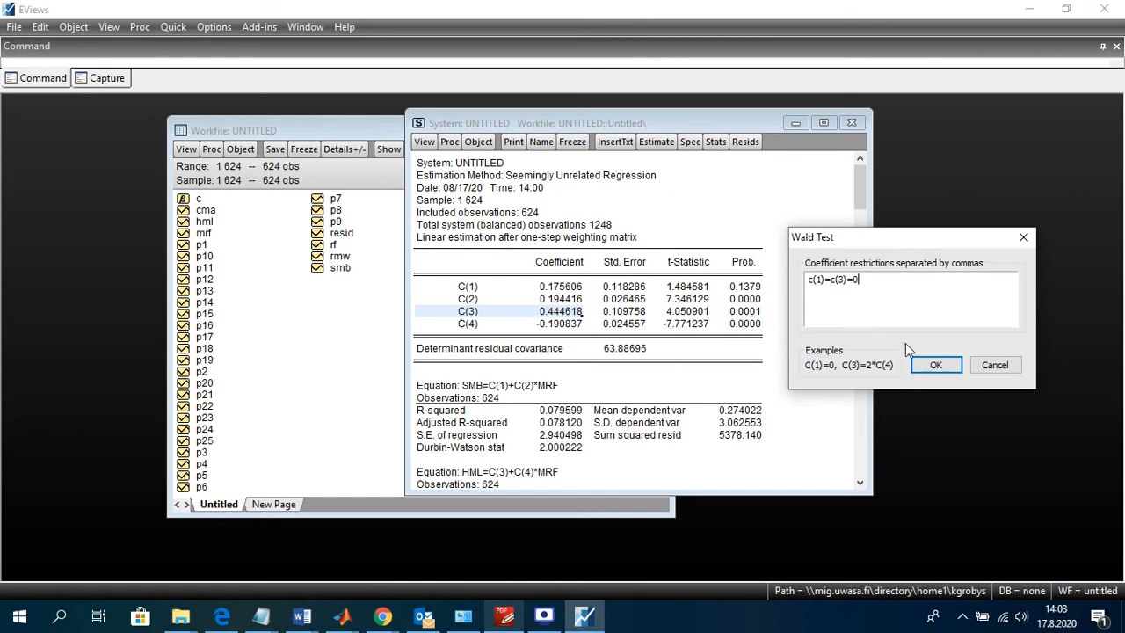
drag(910, 238, 774, 213)
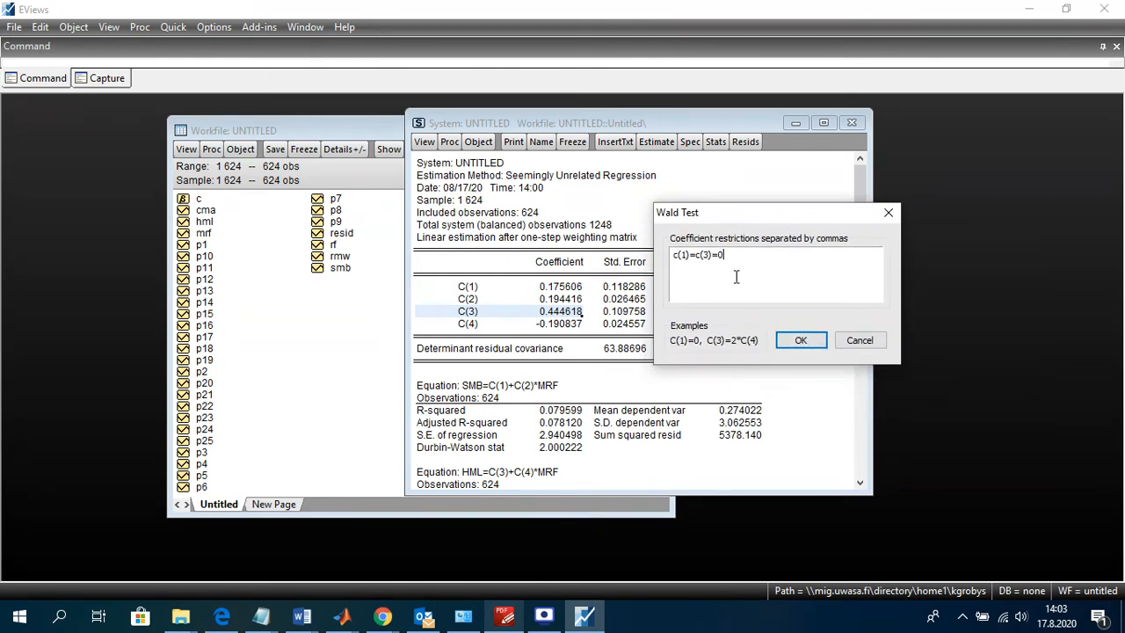
click(800, 341)
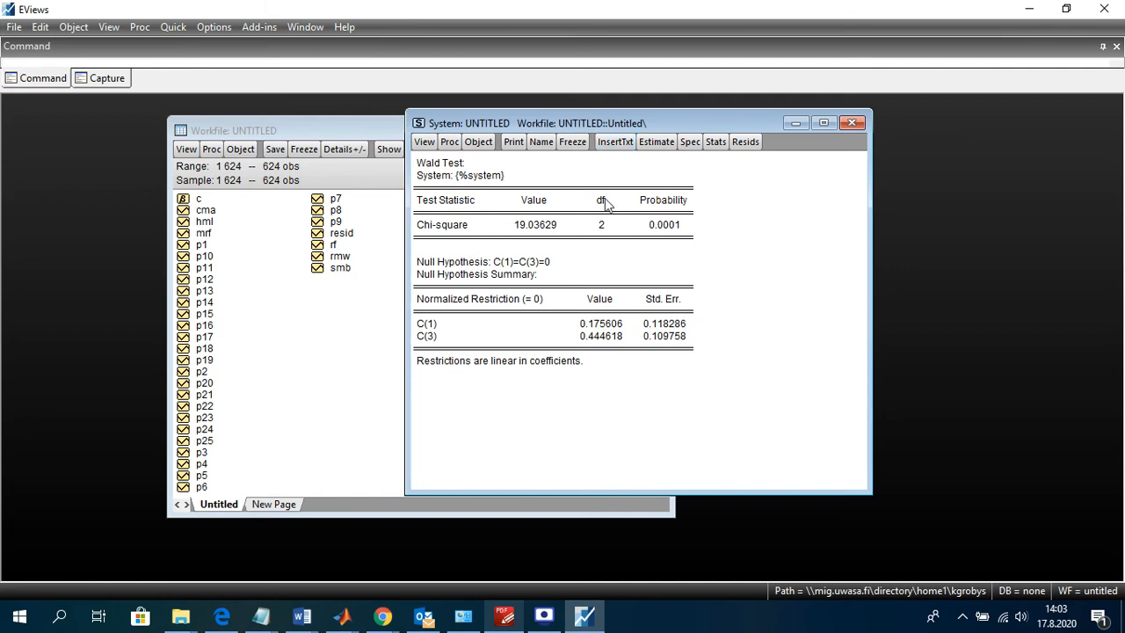
Examine the chi-square value and degrees of freedom in the Wald test output.
click(607, 231)
drag(625, 118, 715, 122)
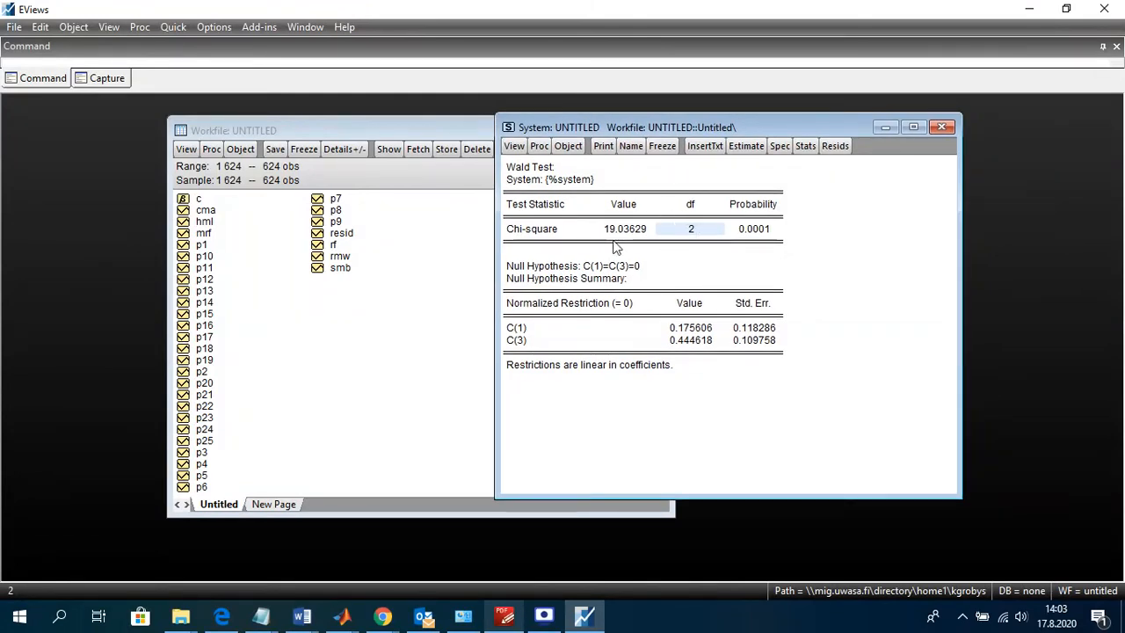
click(526, 232)
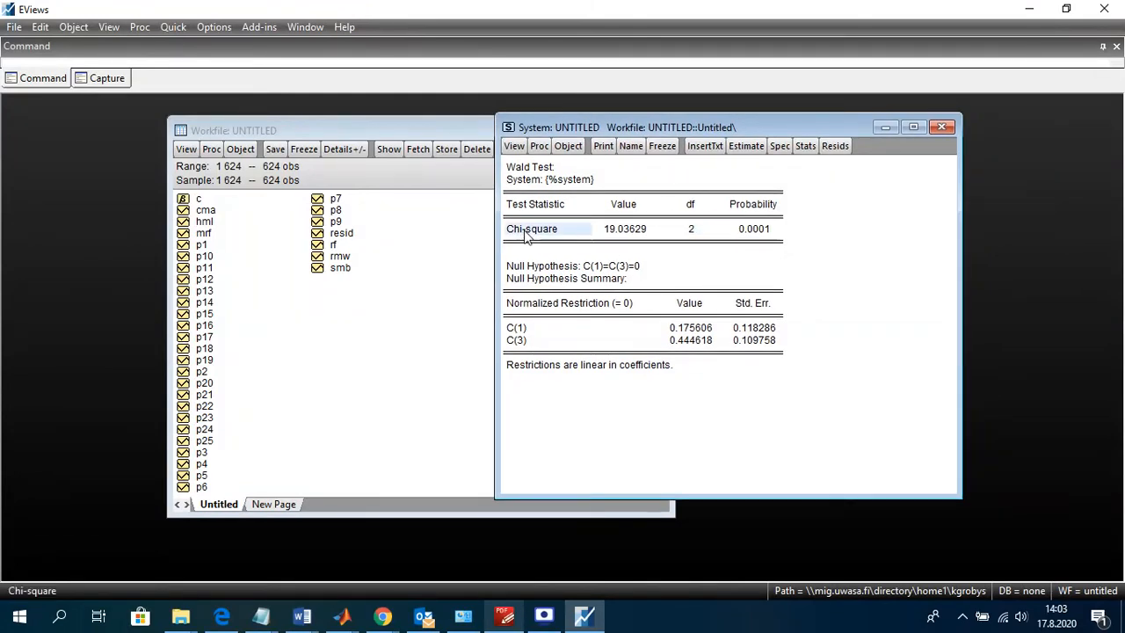
click(627, 231)
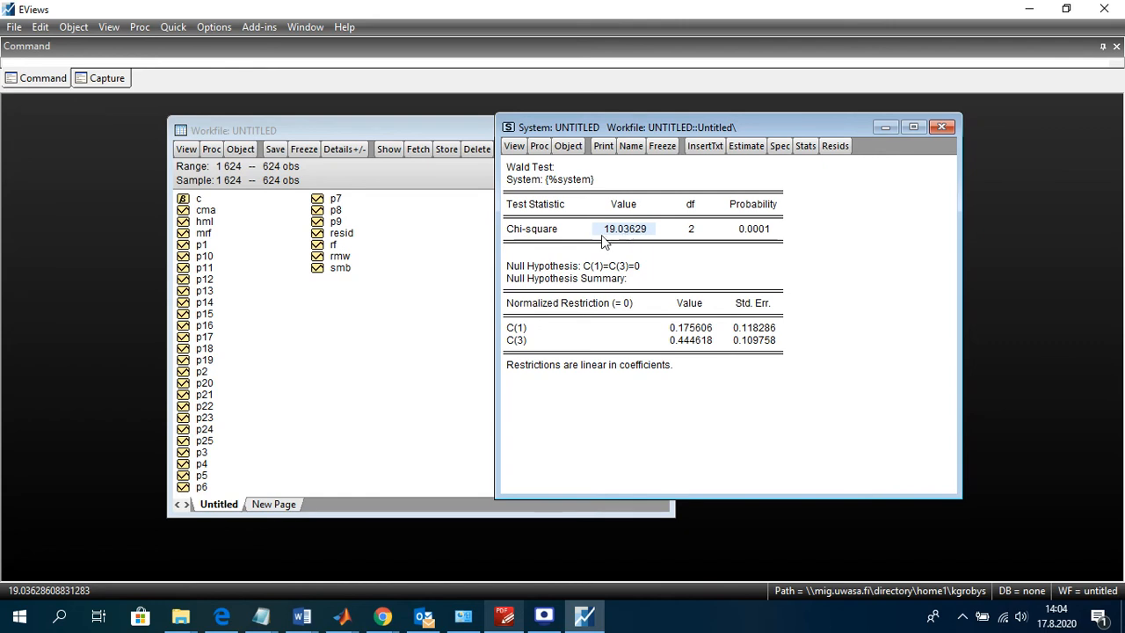
click(539, 147)
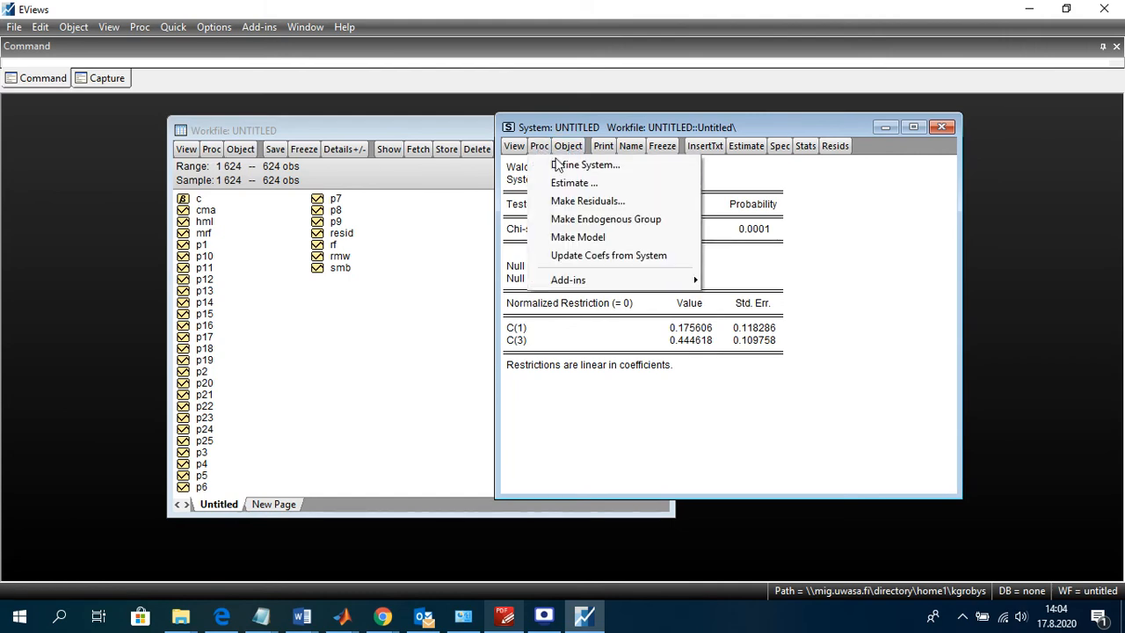
click(575, 166)
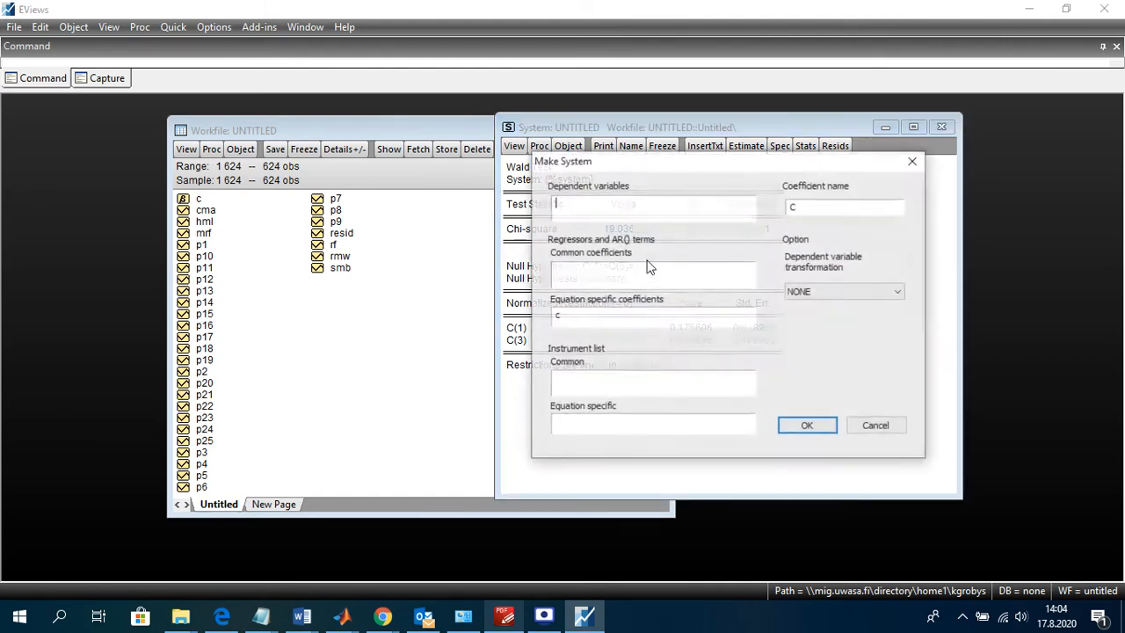
click(912, 163)
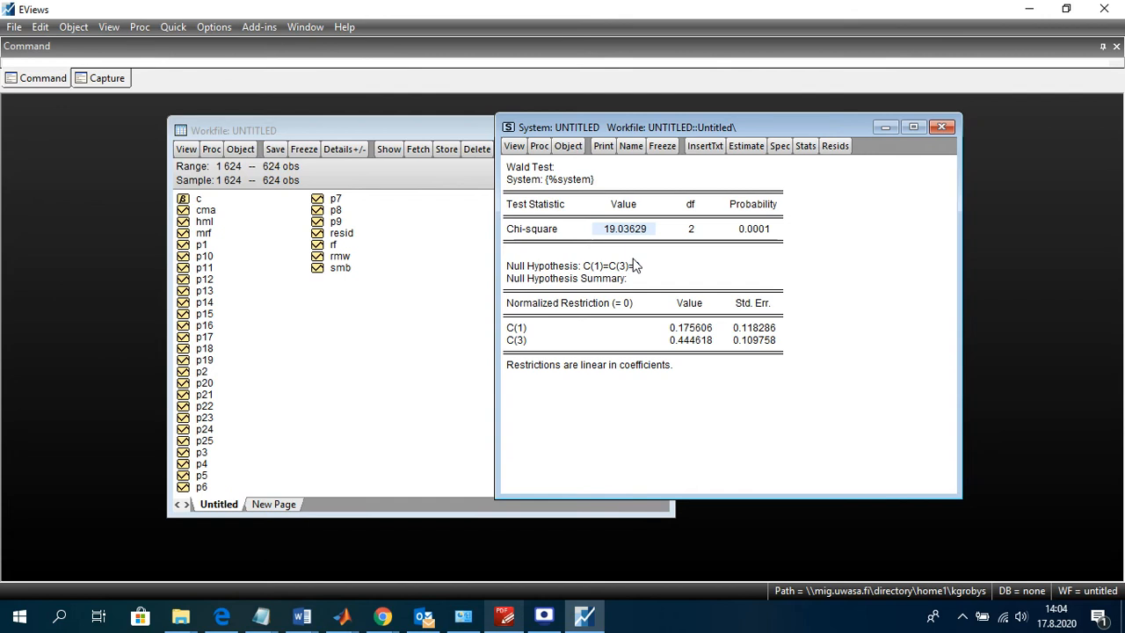
Close the untitled SMB and HML system and delete it without naming or storing it.
click(942, 127)
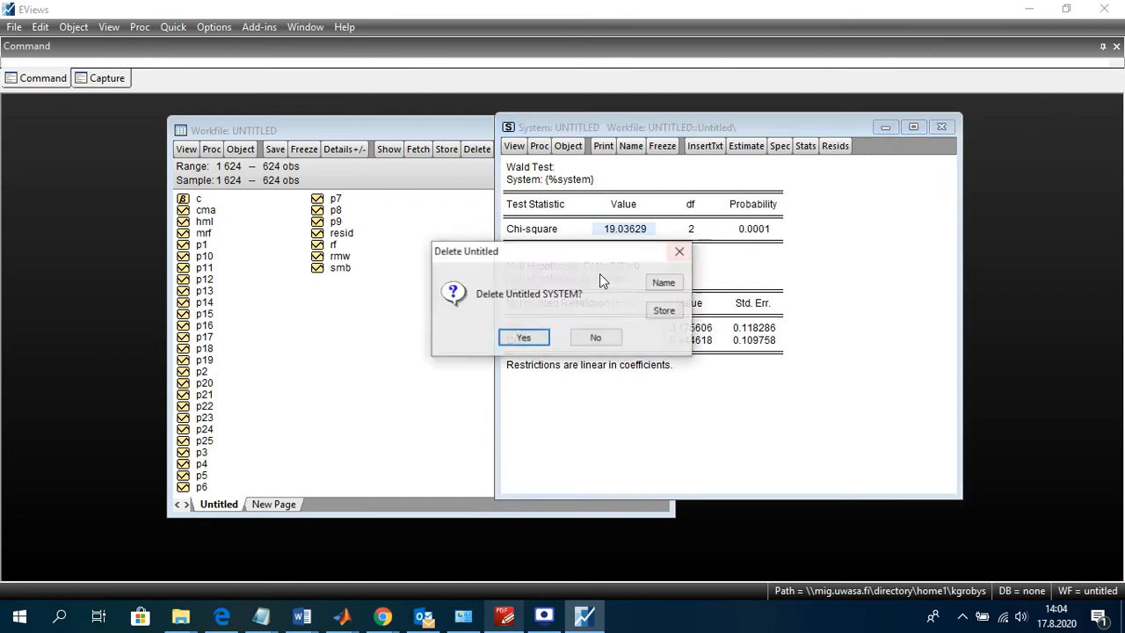
click(524, 338)
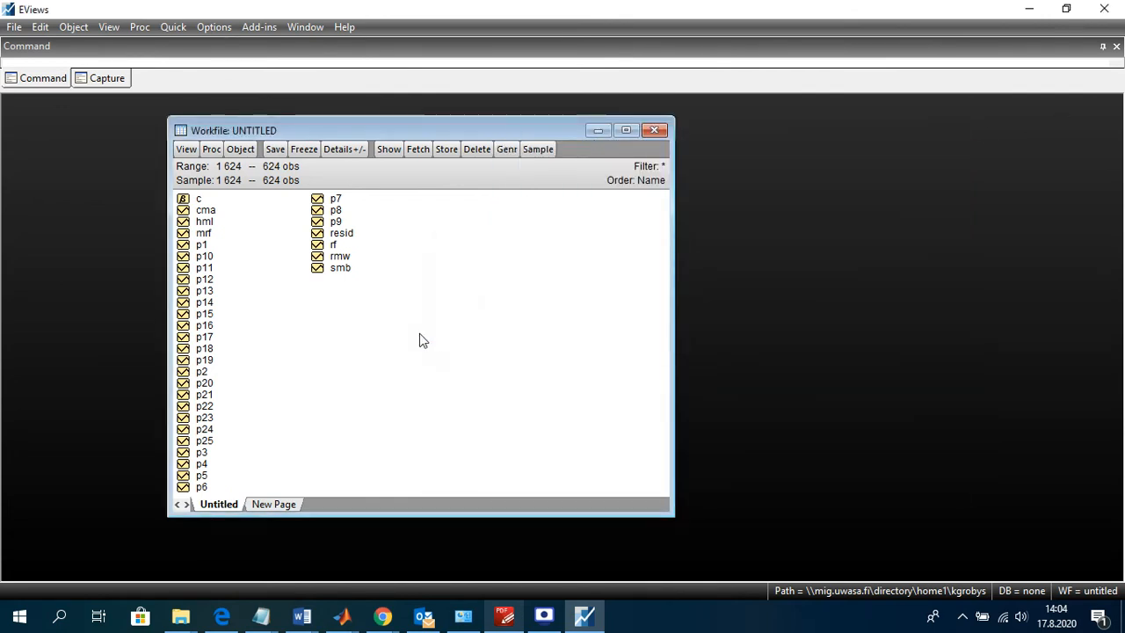
click(242, 151)
click(268, 168)
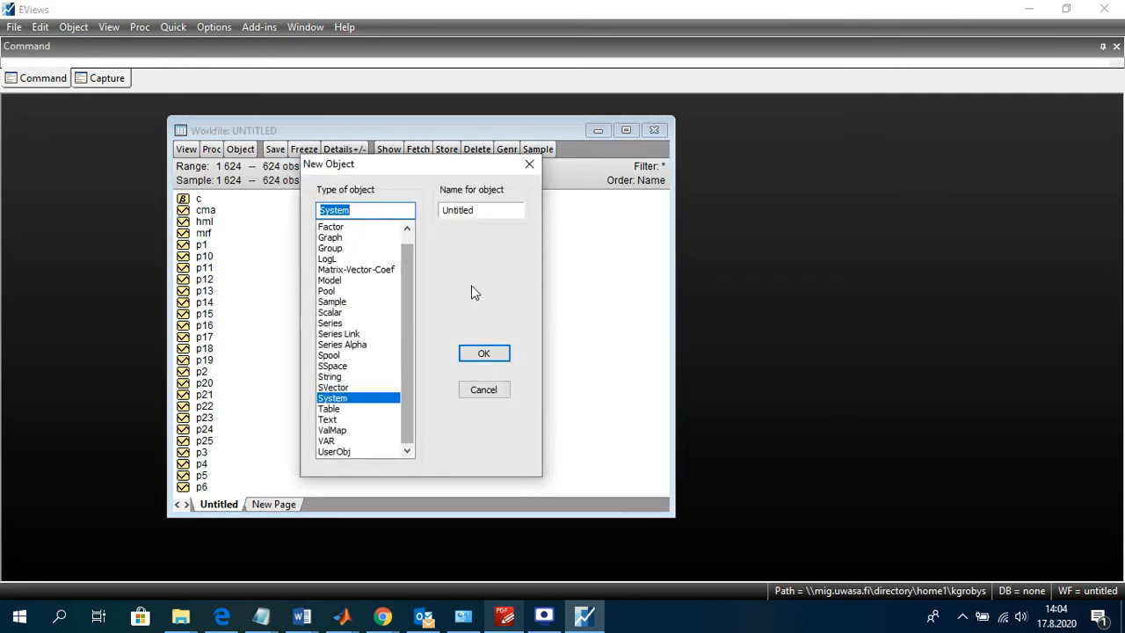
scroll(387, 264, up, 2)
click(351, 227)
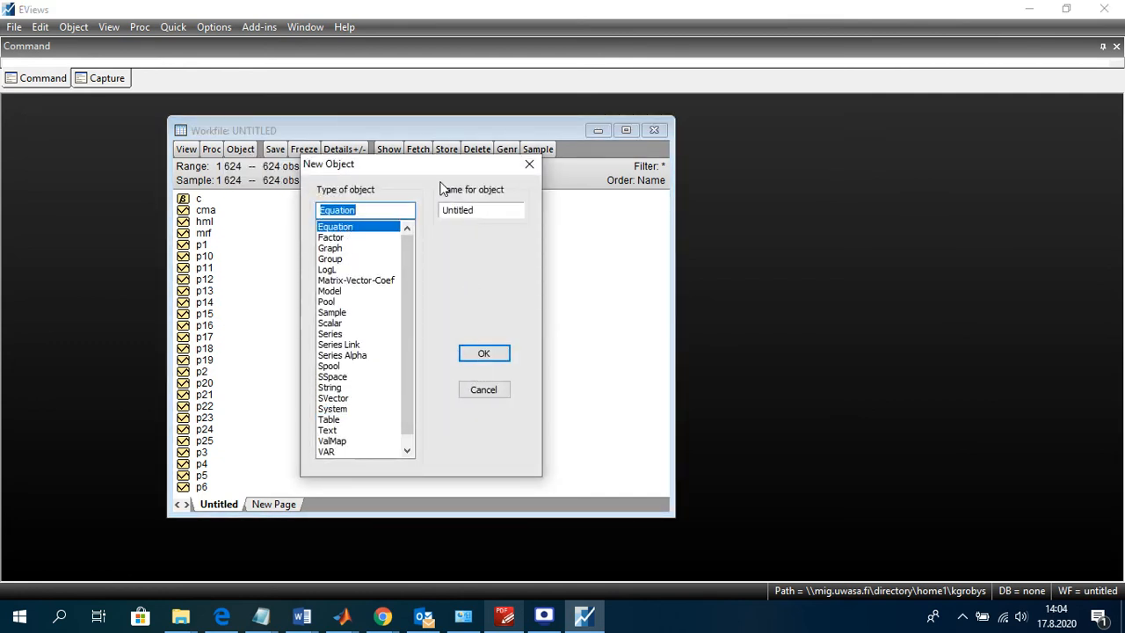
drag(435, 170, 598, 187)
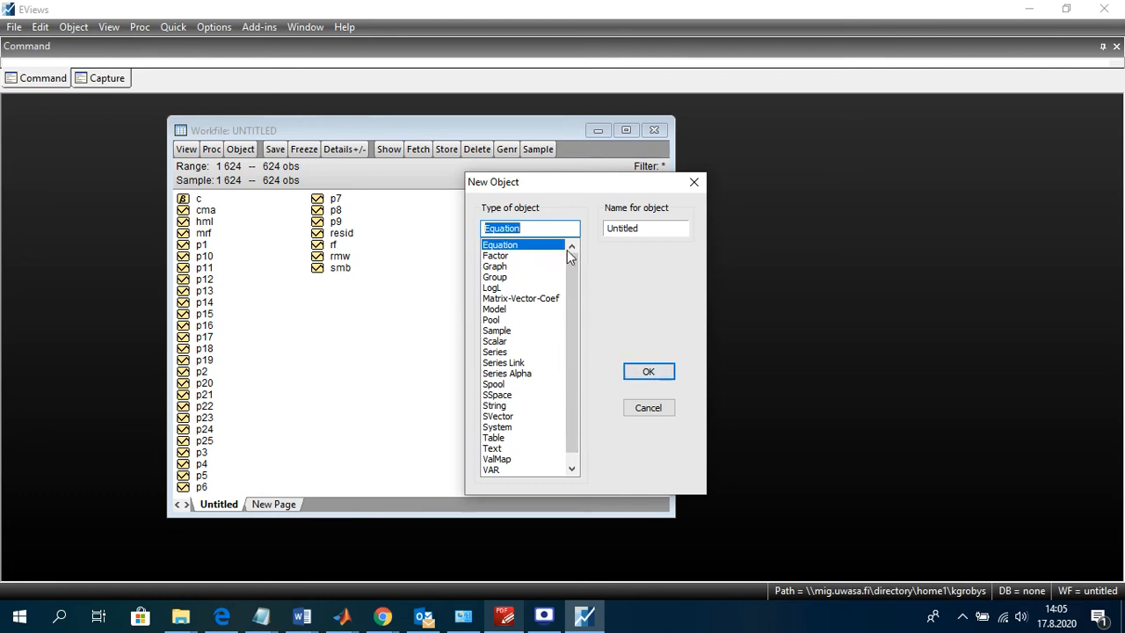
click(650, 372)
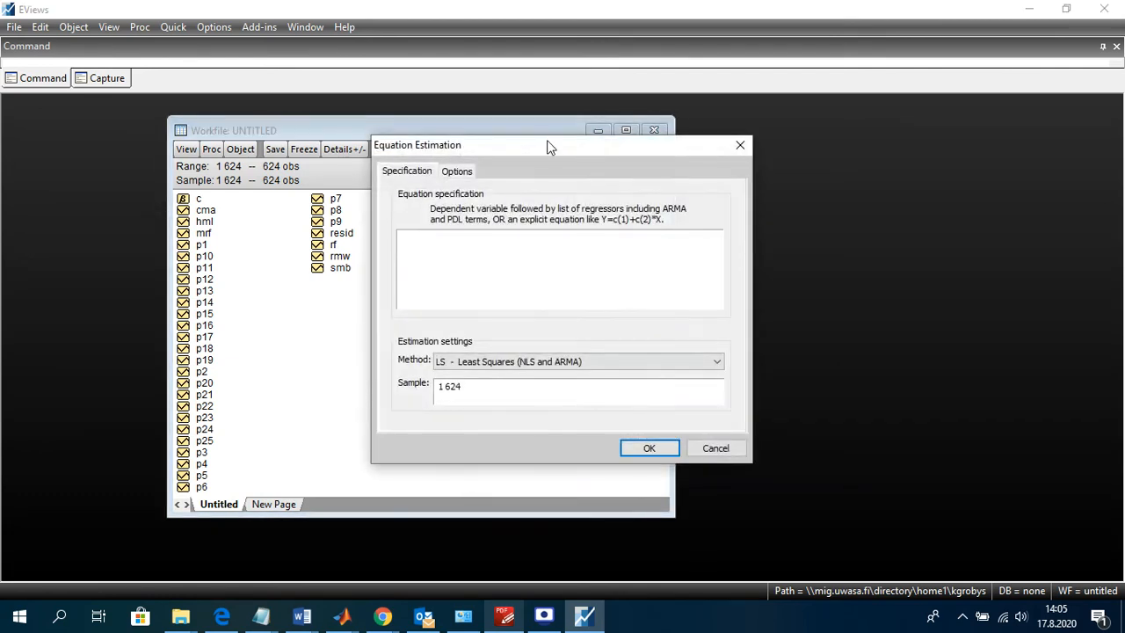
drag(548, 145, 615, 162)
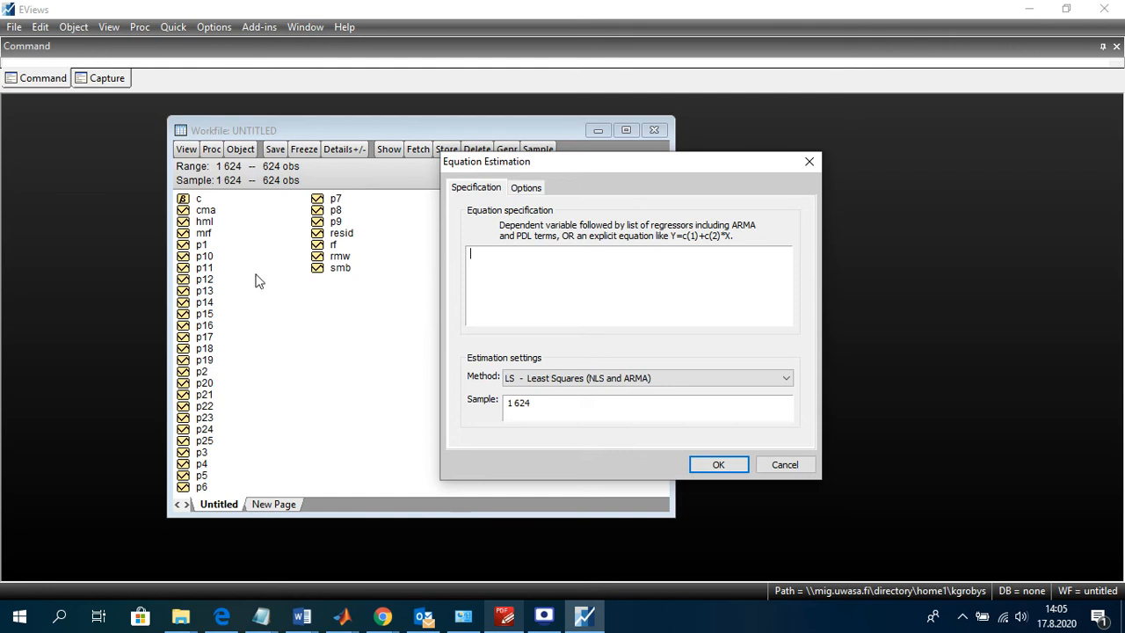
click(785, 468)
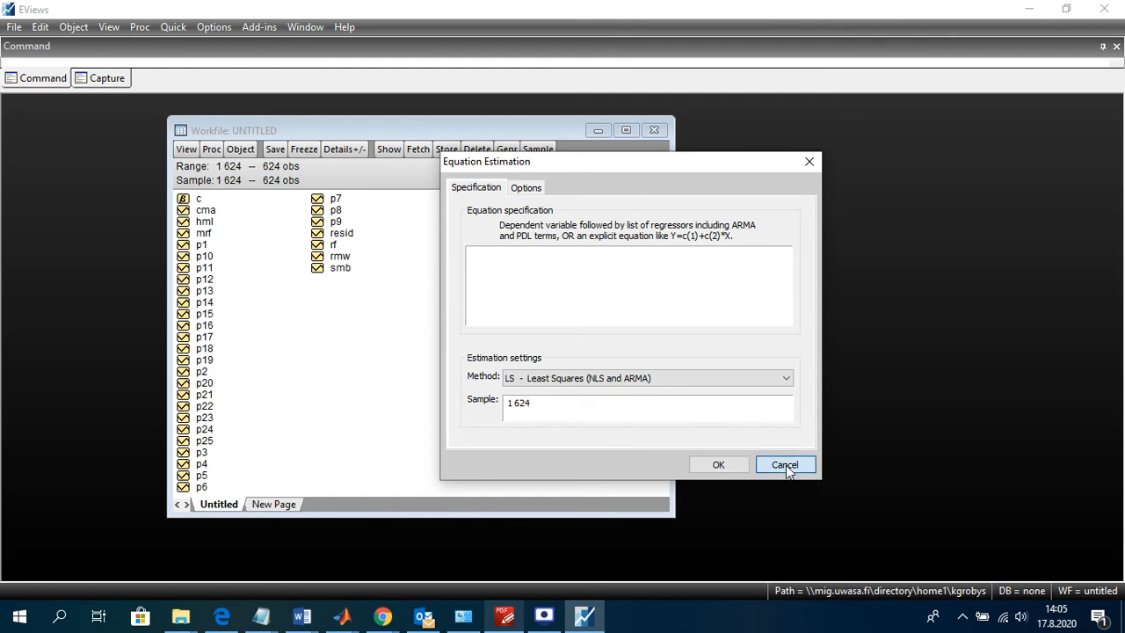
Create a new untitled System object in the workfile and place its window beside the series list.
drag(390, 138, 474, 138)
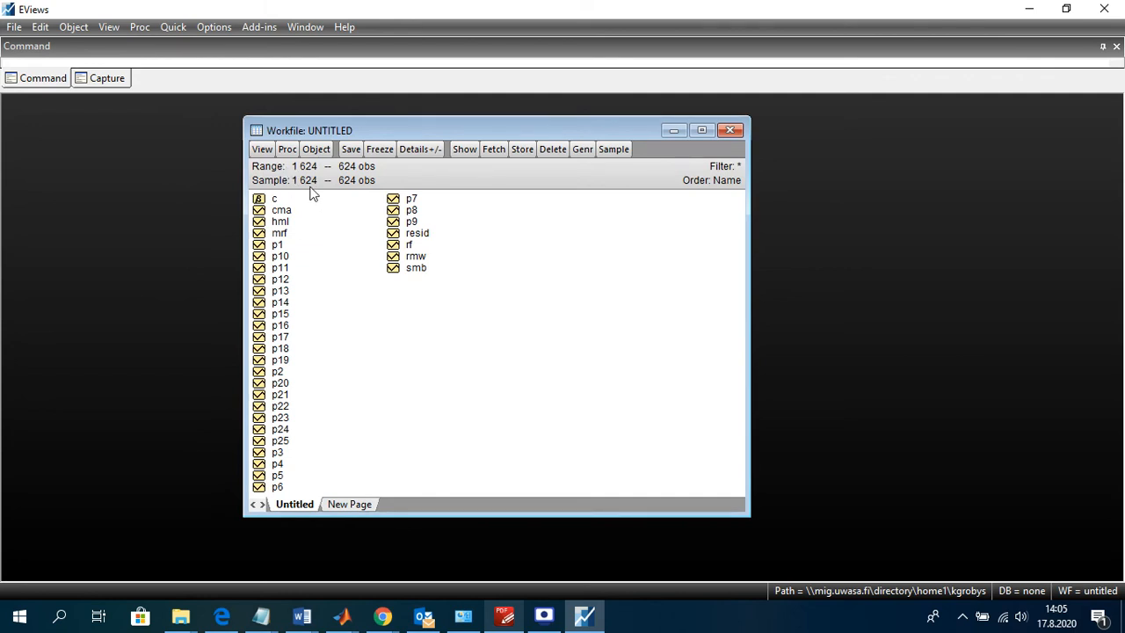
click(316, 150)
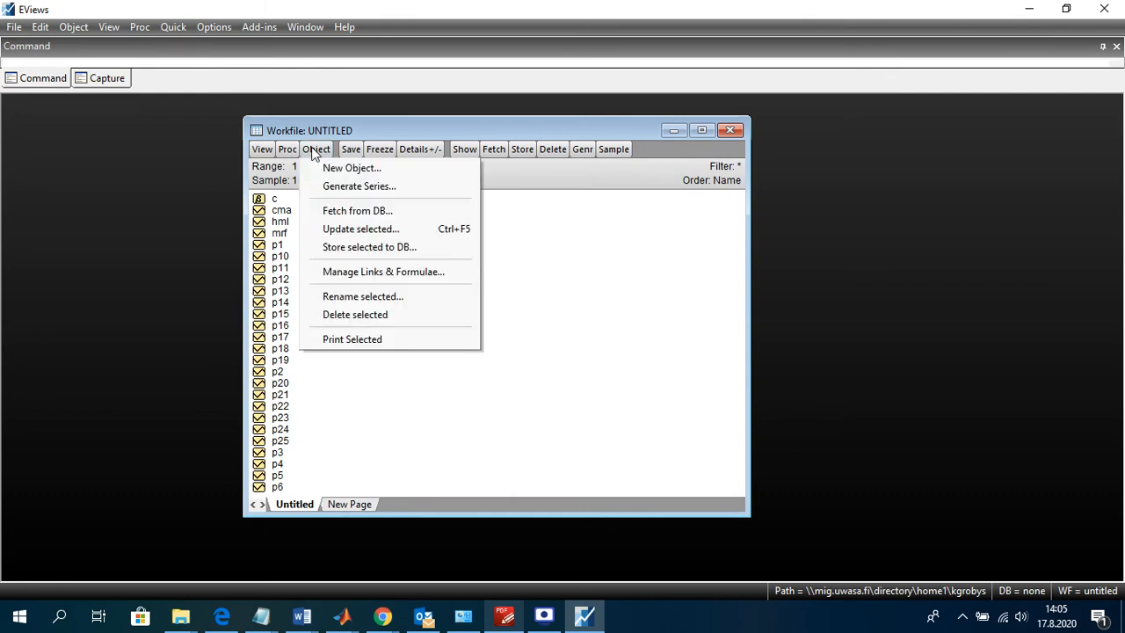
click(365, 169)
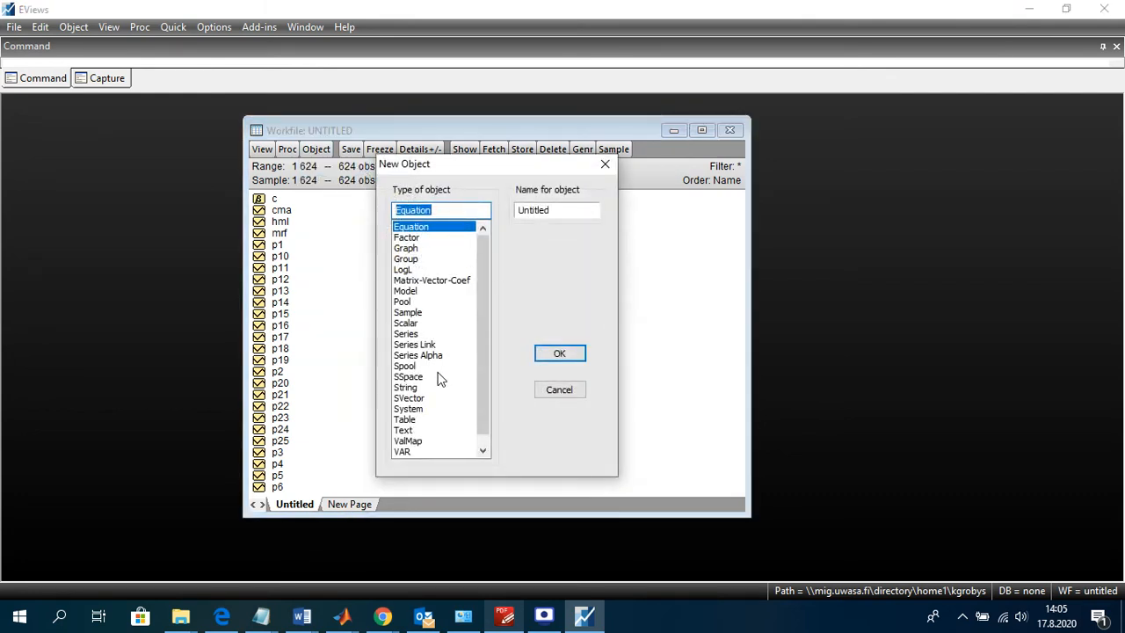
click(429, 410)
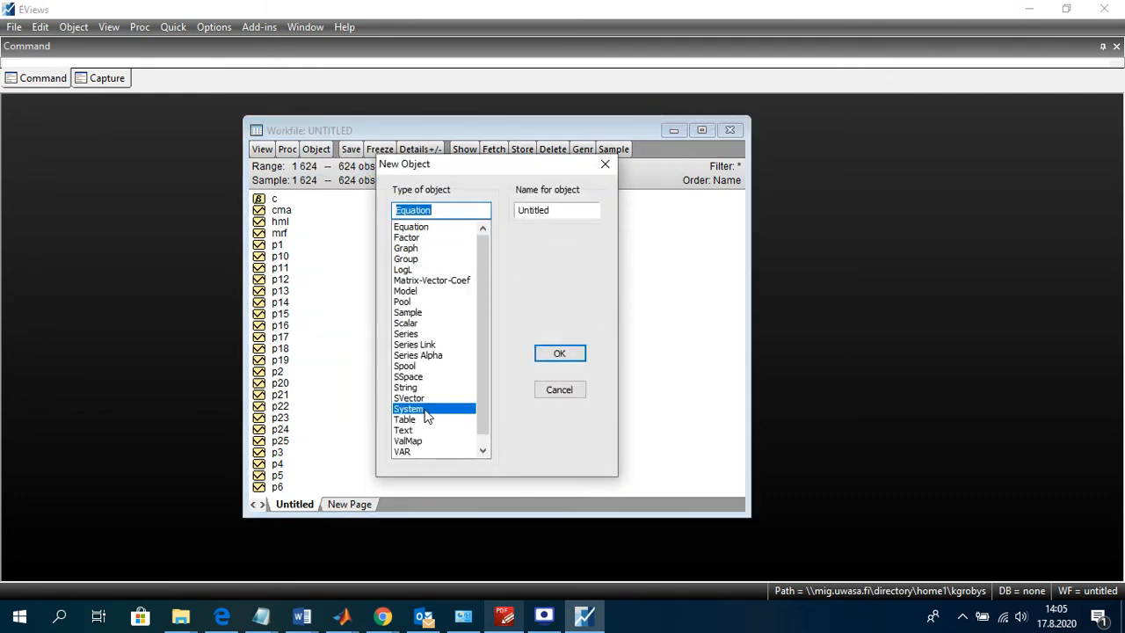
click(560, 353)
drag(396, 278, 708, 194)
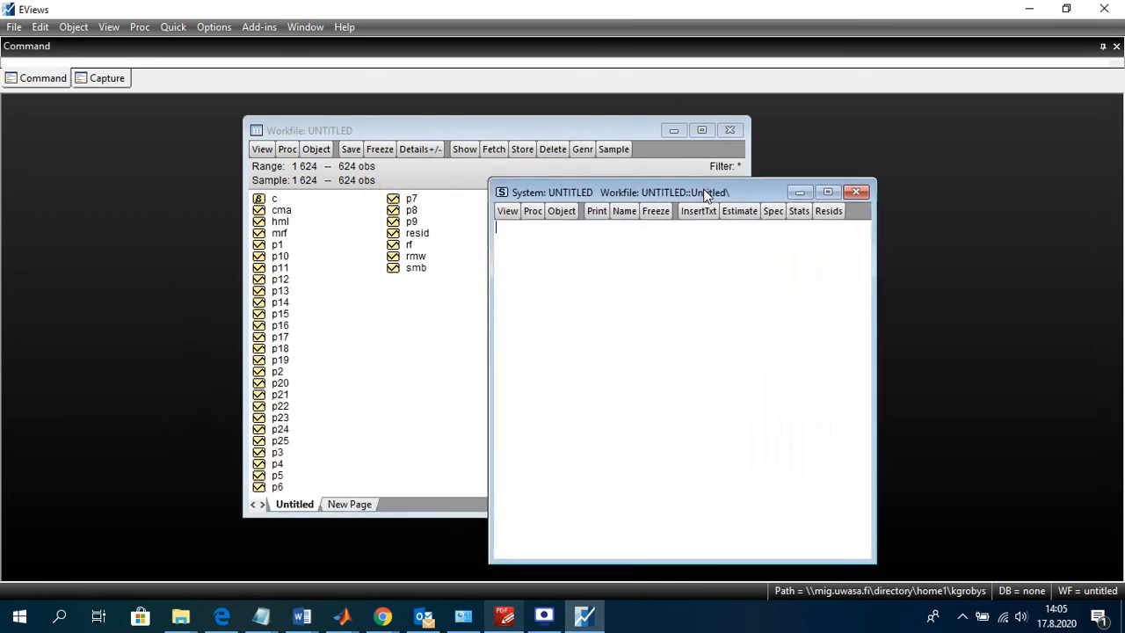
Enter the first system equation as rmw=c(1)+c(2)*mrf+c(3)*smb+c(4)*hml.
click(611, 264)
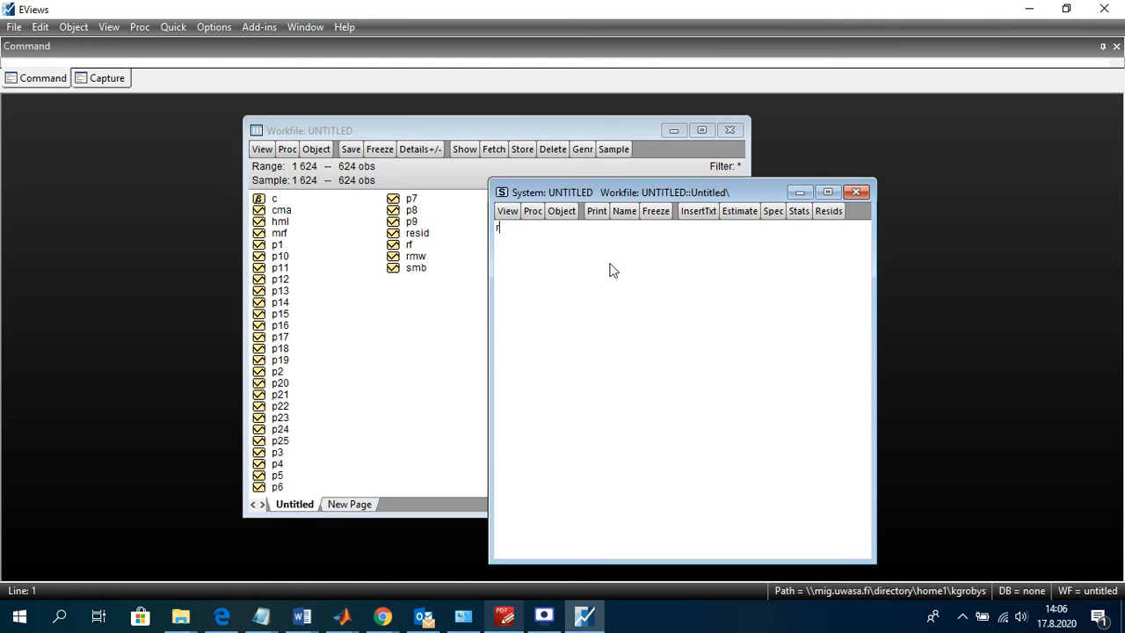
text(rmw=)
text((1)+c(2)*mrf+c(3)*smb)
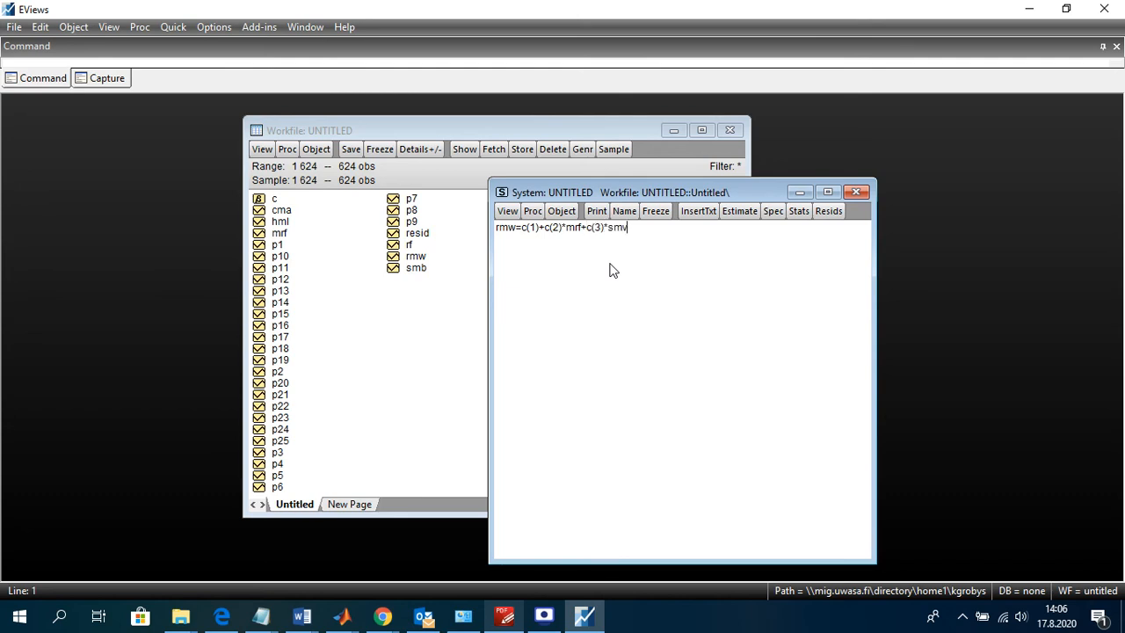
text(+c(4)*hml)
Enter the second system equation as cma=(5)+c(6)*mrf+c(7)*smb+c(8)*hml below the RMW equation.
text(a)
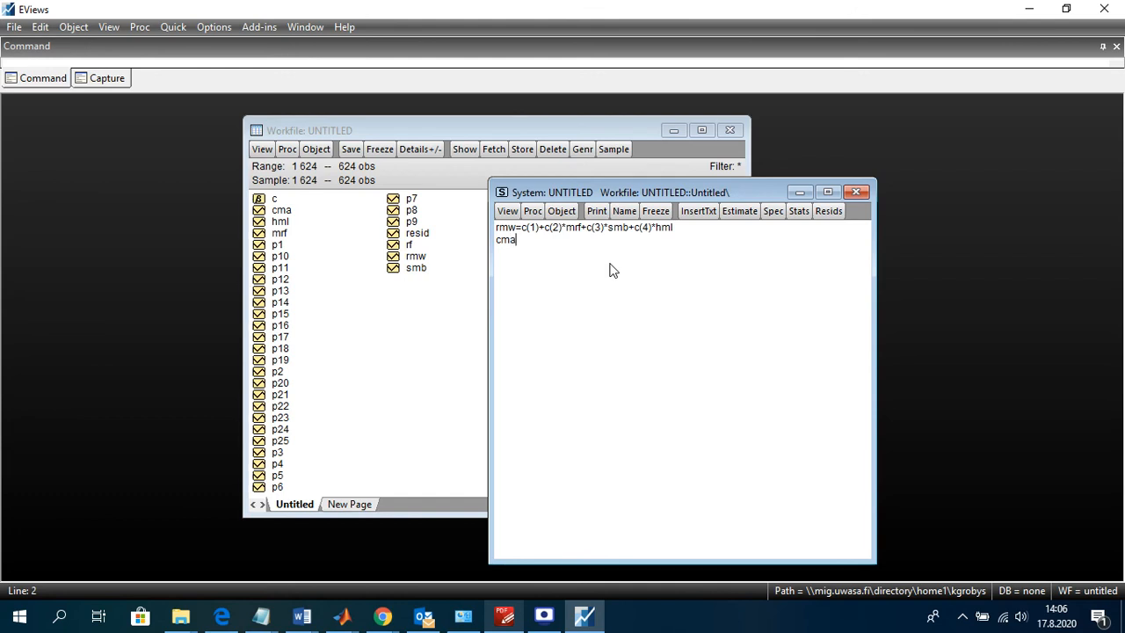
text(=(5)*)
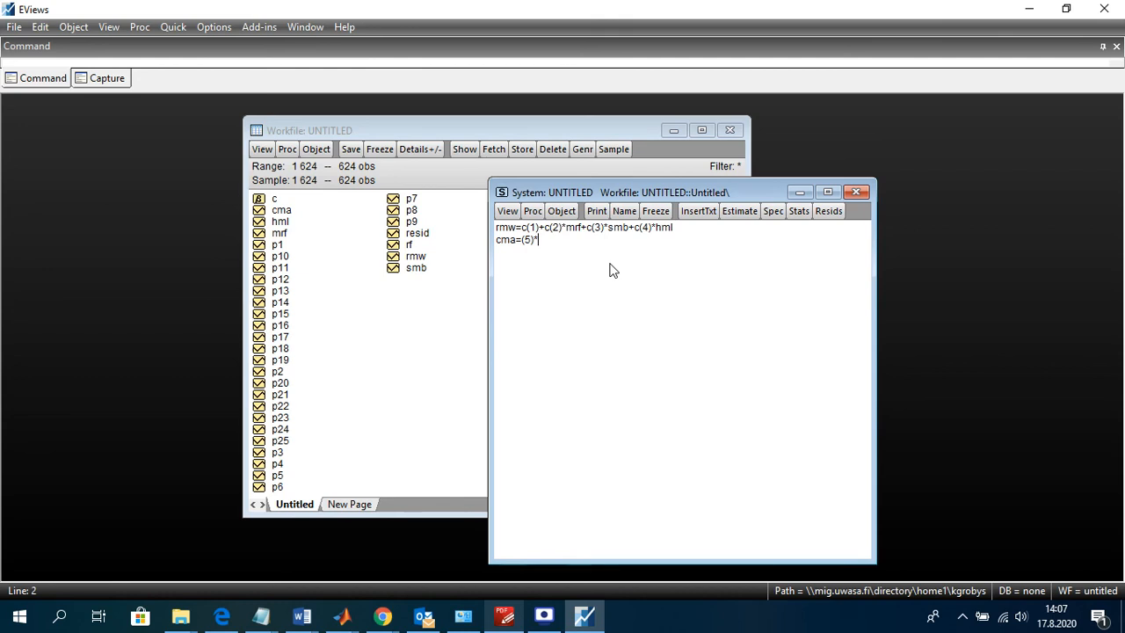
key(BackSpace)
text(+c(6))
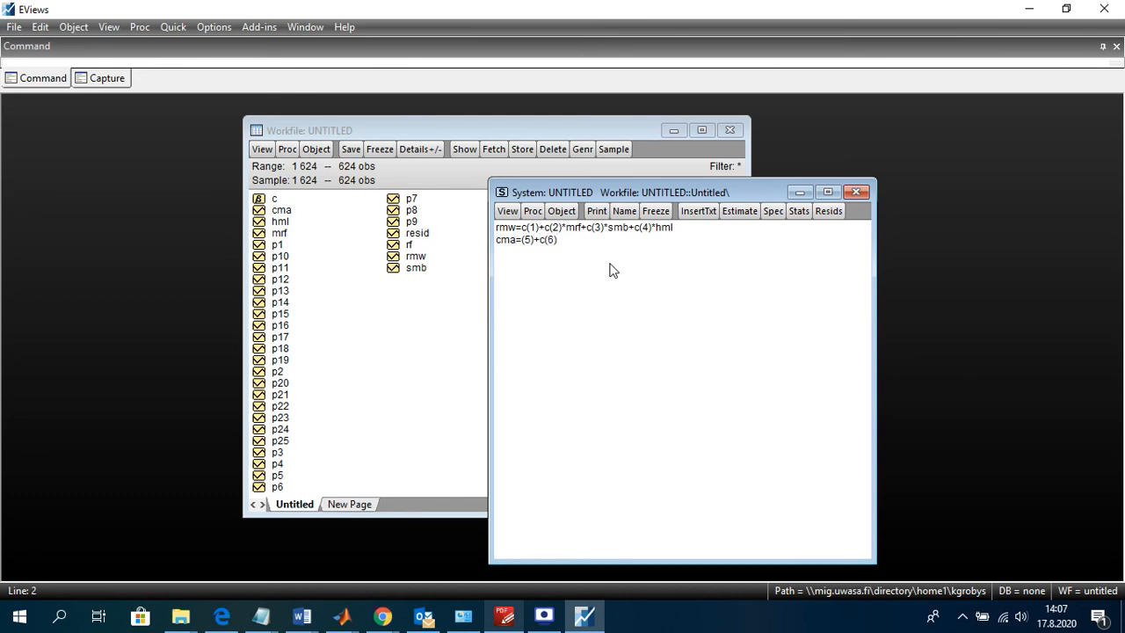
text(*m)
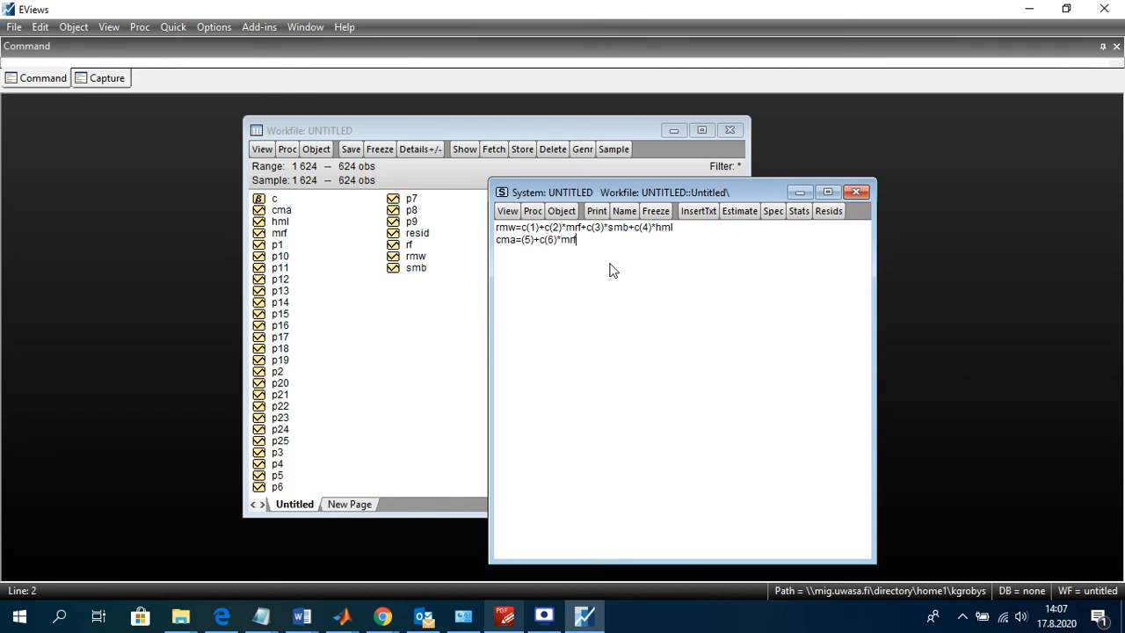
text(rf+)
text(c(7)*smb+c(8)*hml)
Review both system equations and correct the intercept term in the CMA equation to c(5).
click(716, 229)
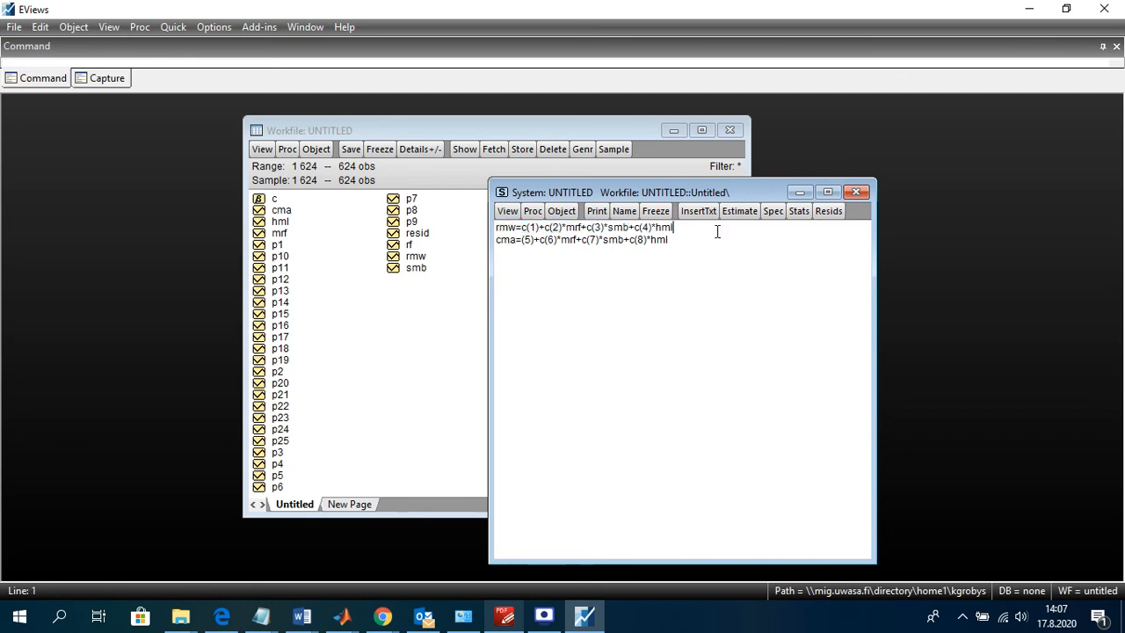
double_click(672, 246)
click(659, 262)
double_click(499, 228)
mouse_move(675, 228)
mouse_down()
mouse_move(524, 229)
mouse_move(512, 239)
mouse_move(678, 243)
mouse_up()
click(538, 239)
click(589, 253)
drag(497, 239, 524, 241)
drag(670, 239, 535, 239)
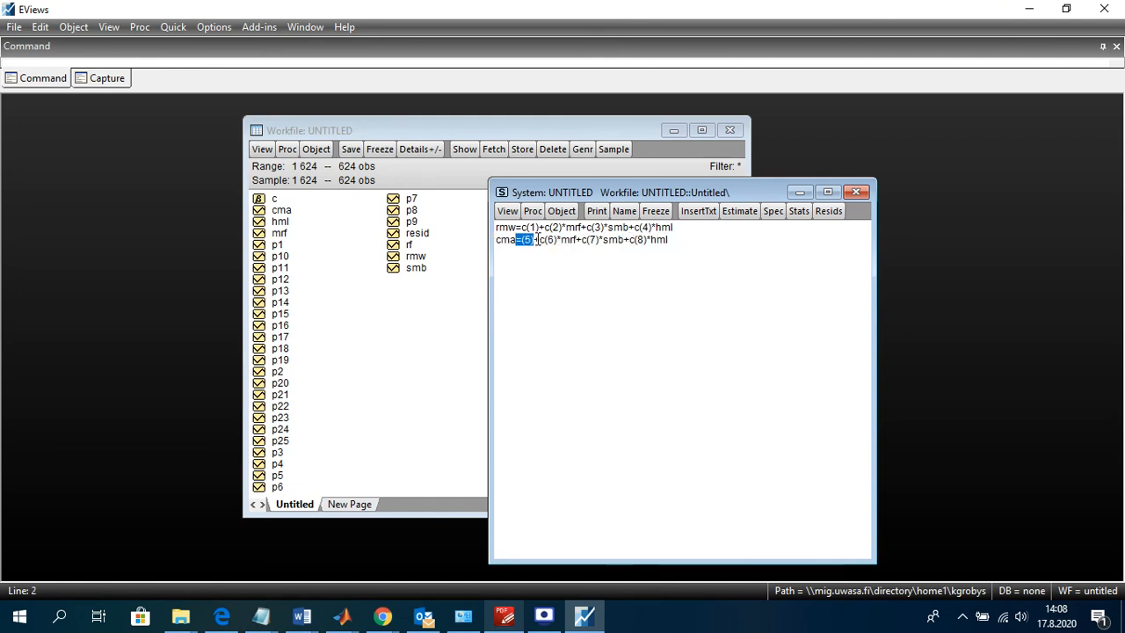
click(537, 269)
text(c)
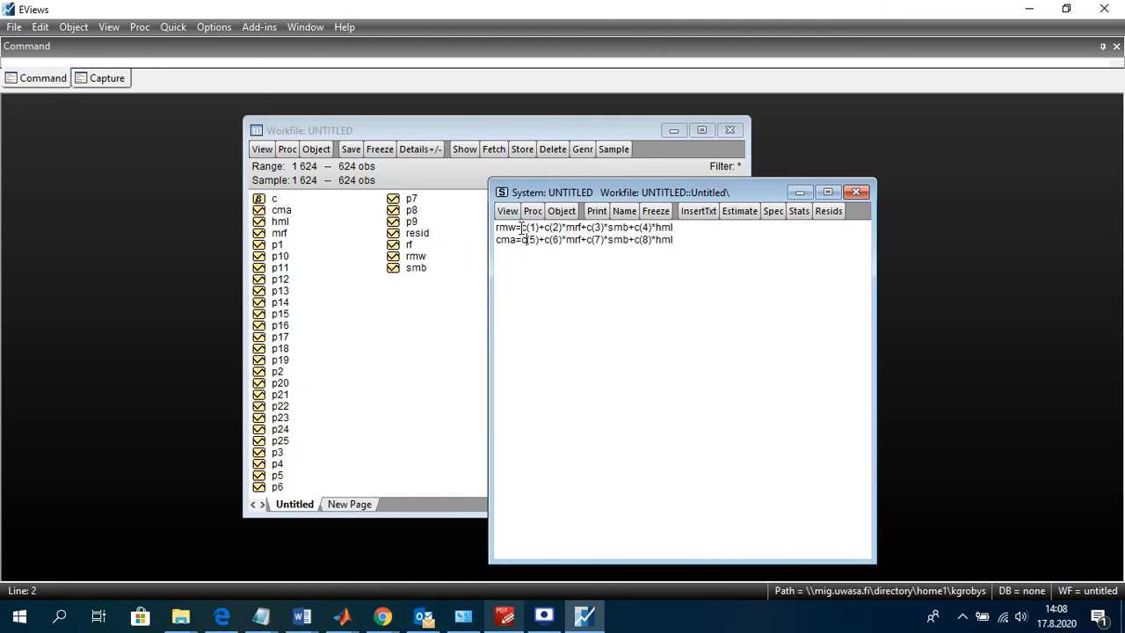
Check the intercepts and dependent variables of both equations, and estimate the system by Seemingly Unrelated Regression.
drag(521, 228, 532, 240)
click(546, 272)
double_click(509, 228)
double_click(506, 239)
click(545, 262)
click(533, 211)
click(575, 248)
click(633, 289)
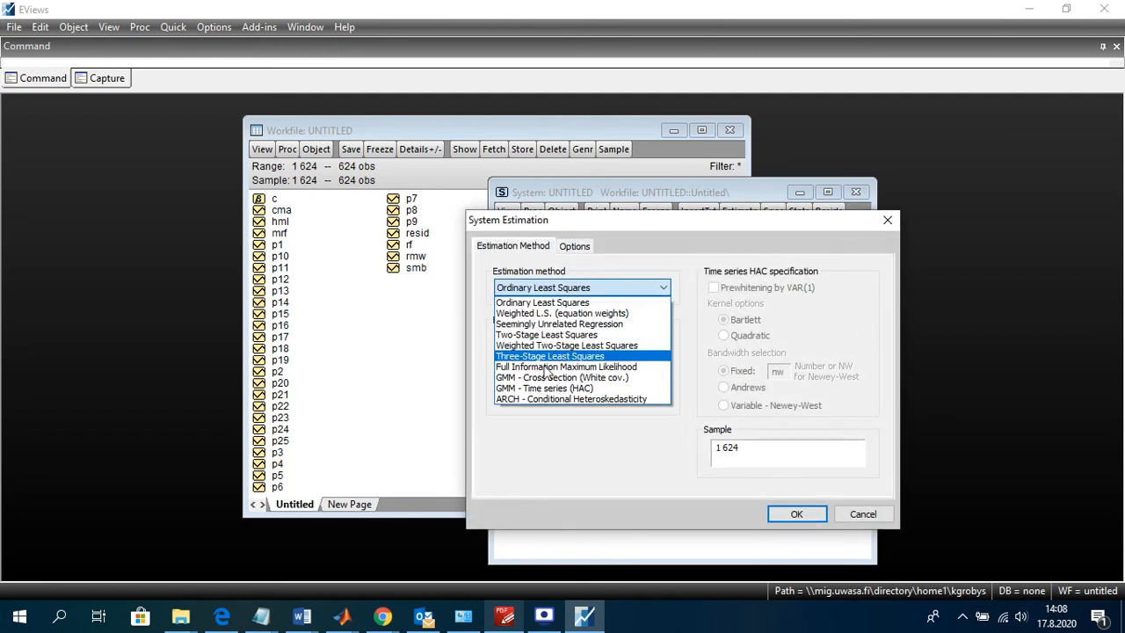
click(556, 325)
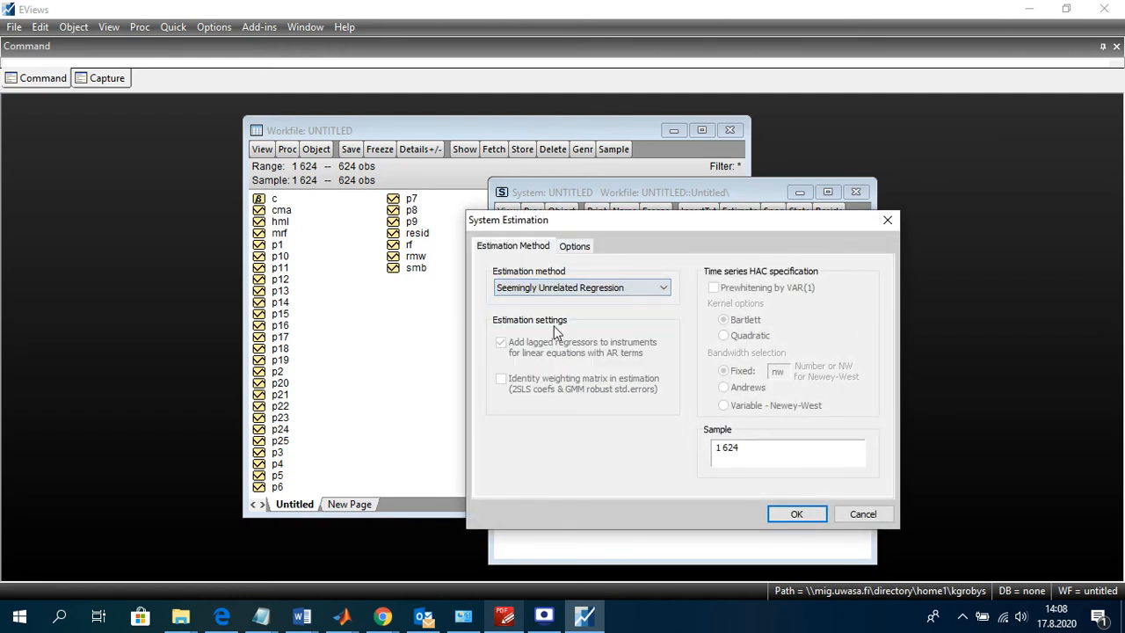
click(800, 513)
Reposition and widen the system window so the whole coefficient table and its title bar are in view.
drag(703, 192, 563, 104)
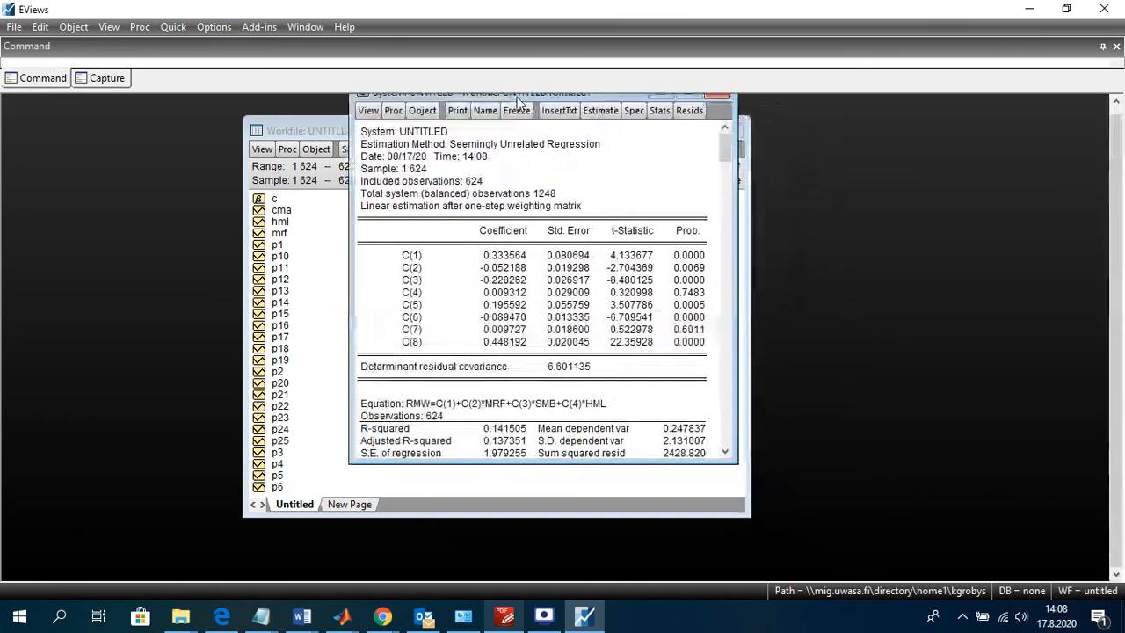
drag(746, 405, 849, 405)
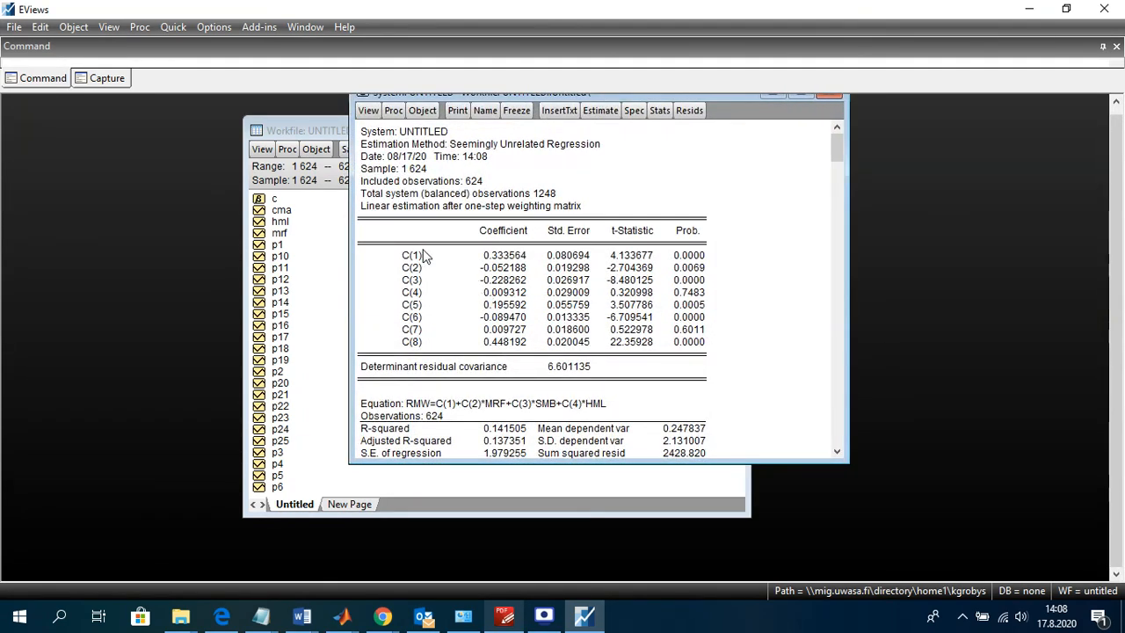
drag(731, 93, 746, 123)
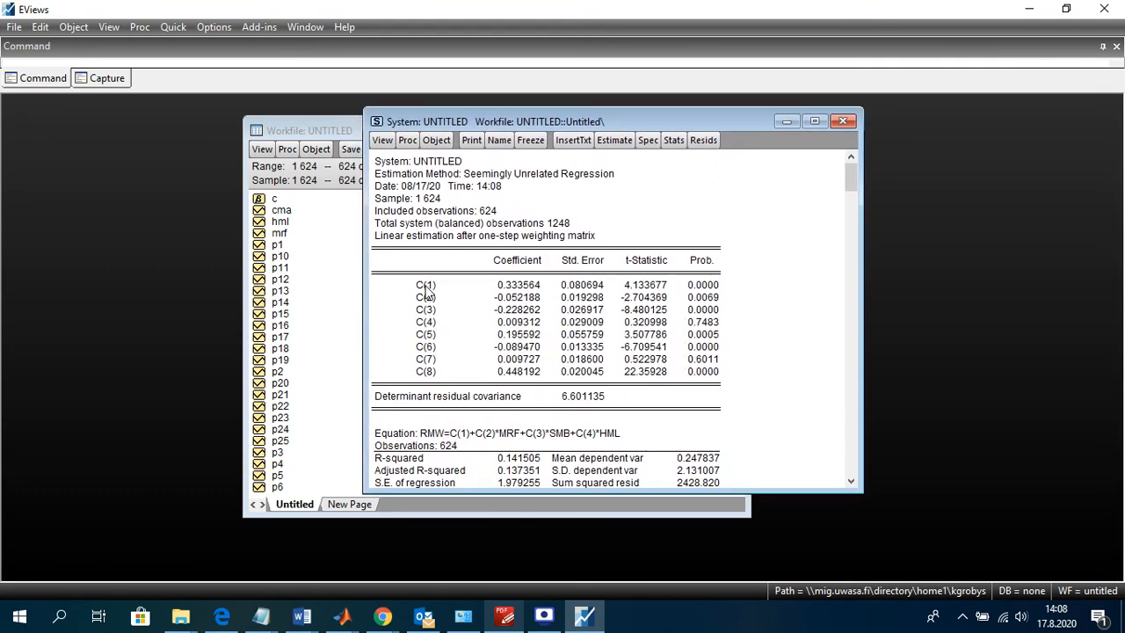
Examine the intercepts C(1) and C(5), the factor loadings of both equations, and the t-statistic of C(5).
click(516, 286)
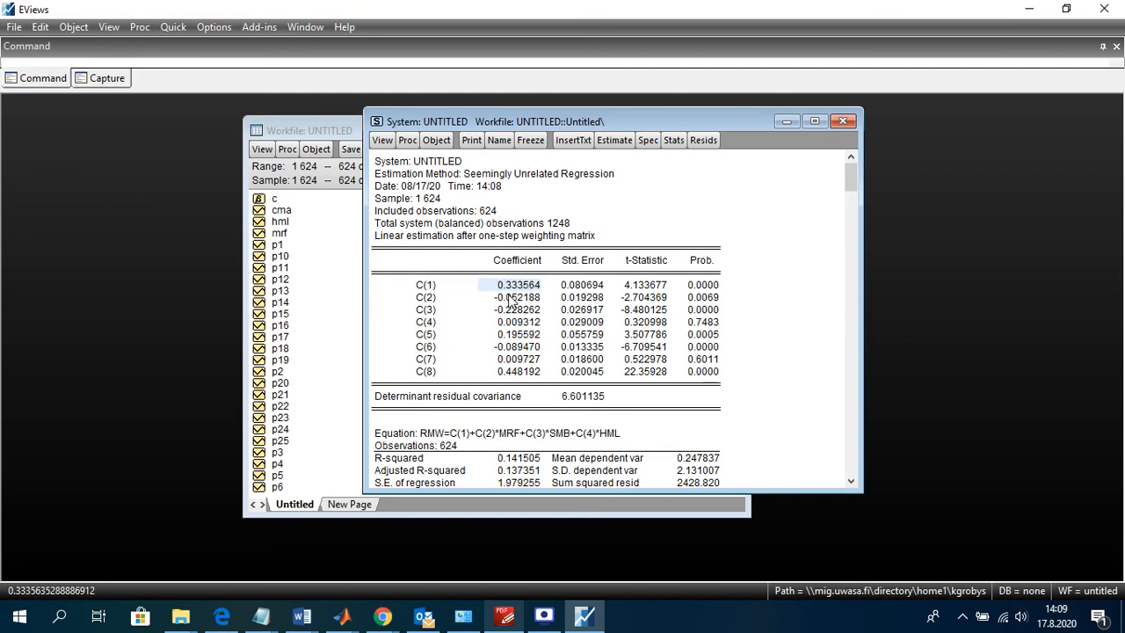
drag(515, 299, 519, 323)
drag(430, 304, 536, 327)
click(530, 287)
click(532, 341)
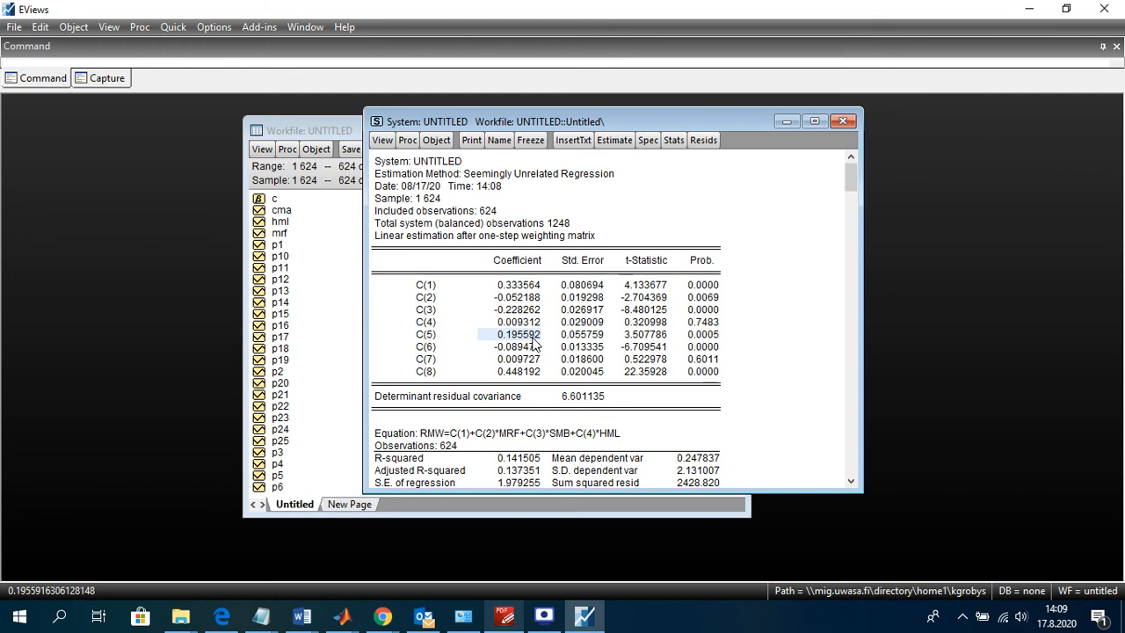
click(426, 341)
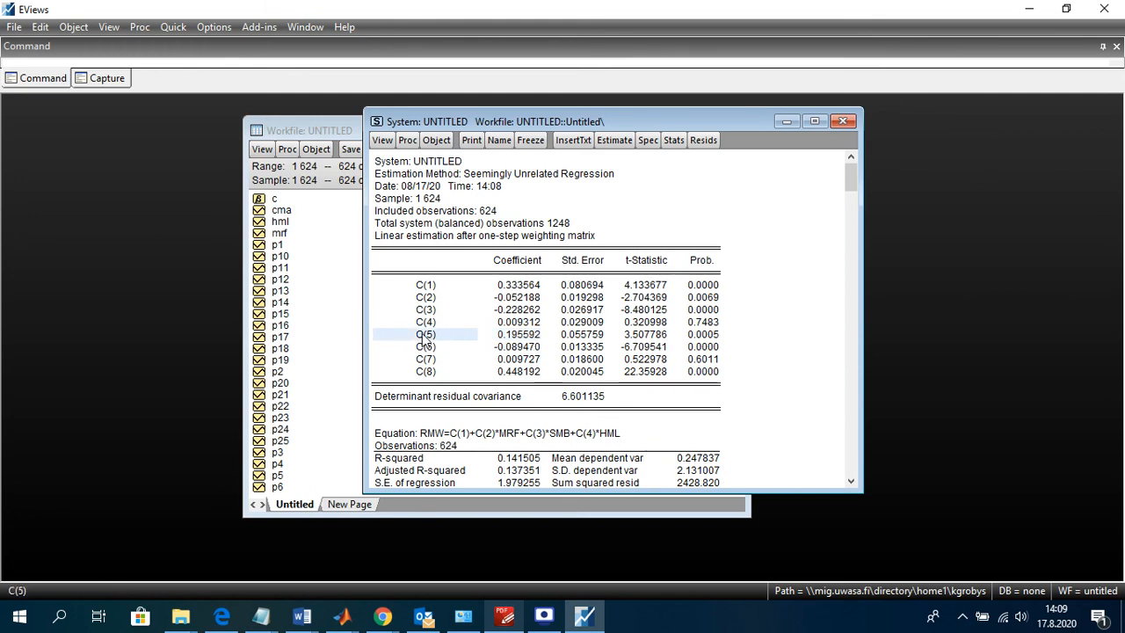
click(521, 341)
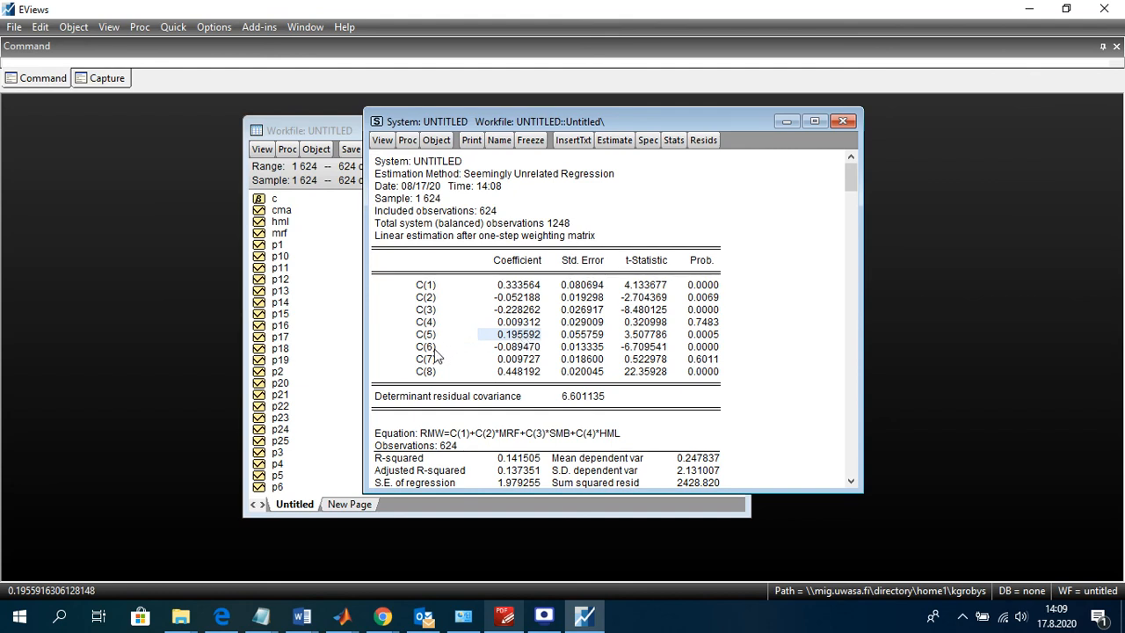
drag(418, 348, 530, 380)
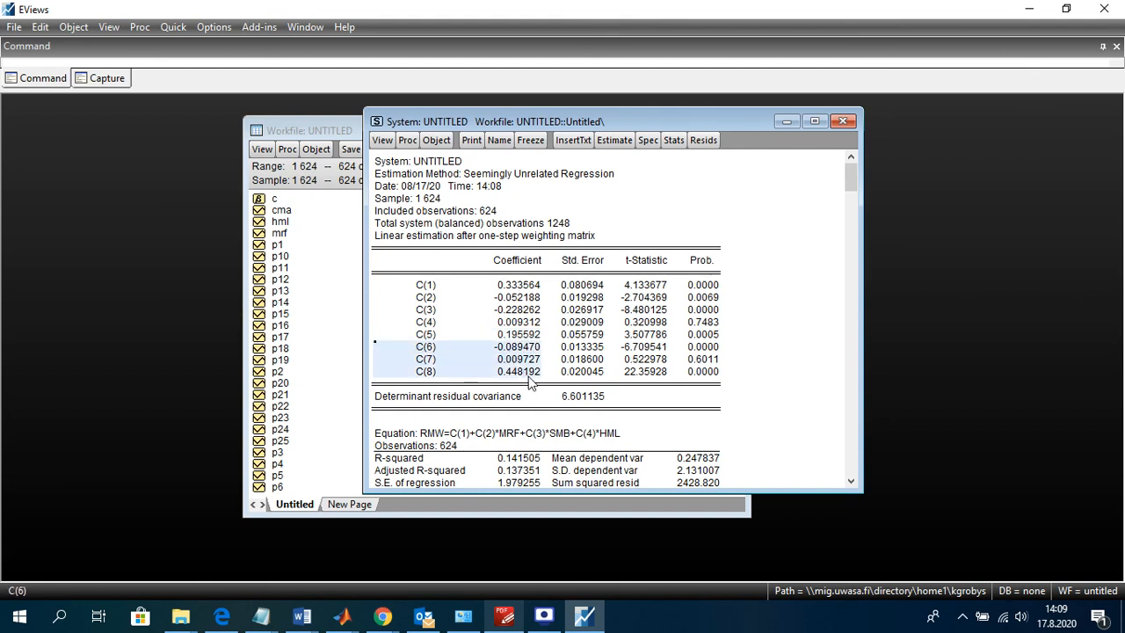
click(524, 373)
click(517, 339)
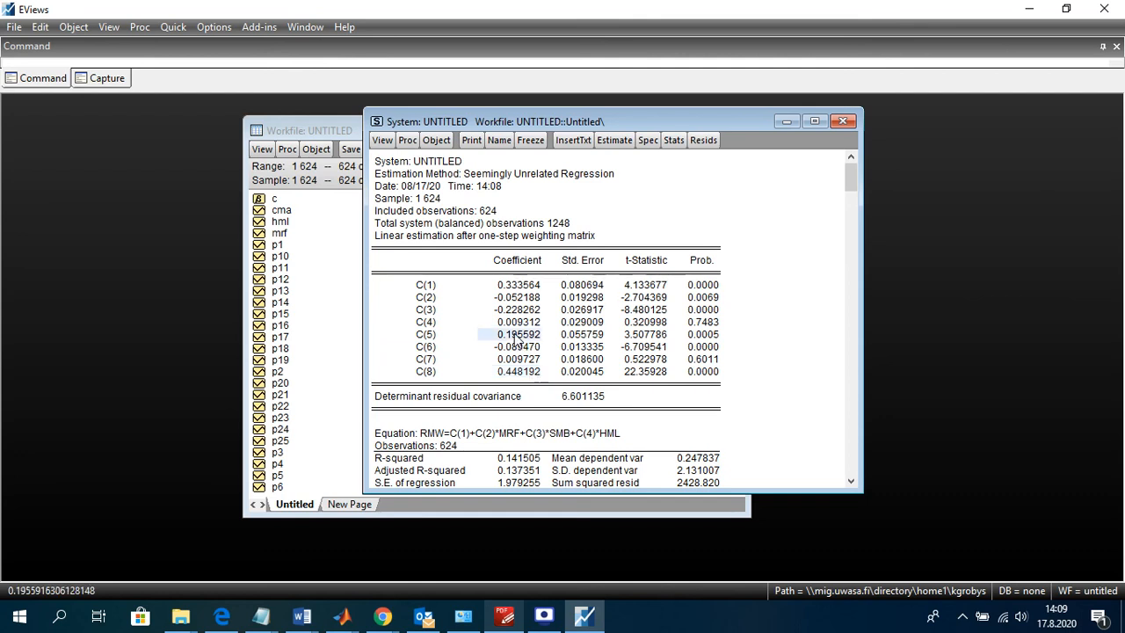
click(635, 338)
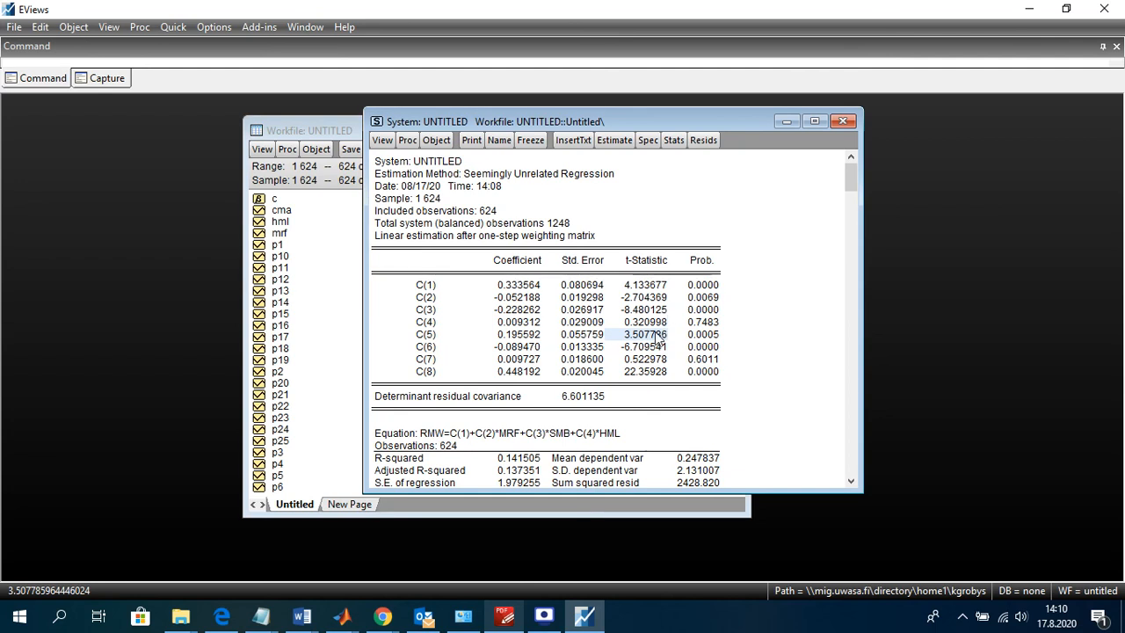
Run a Wald coefficient test on the estimated system with the restriction c(1)=c(5)=0.
click(382, 140)
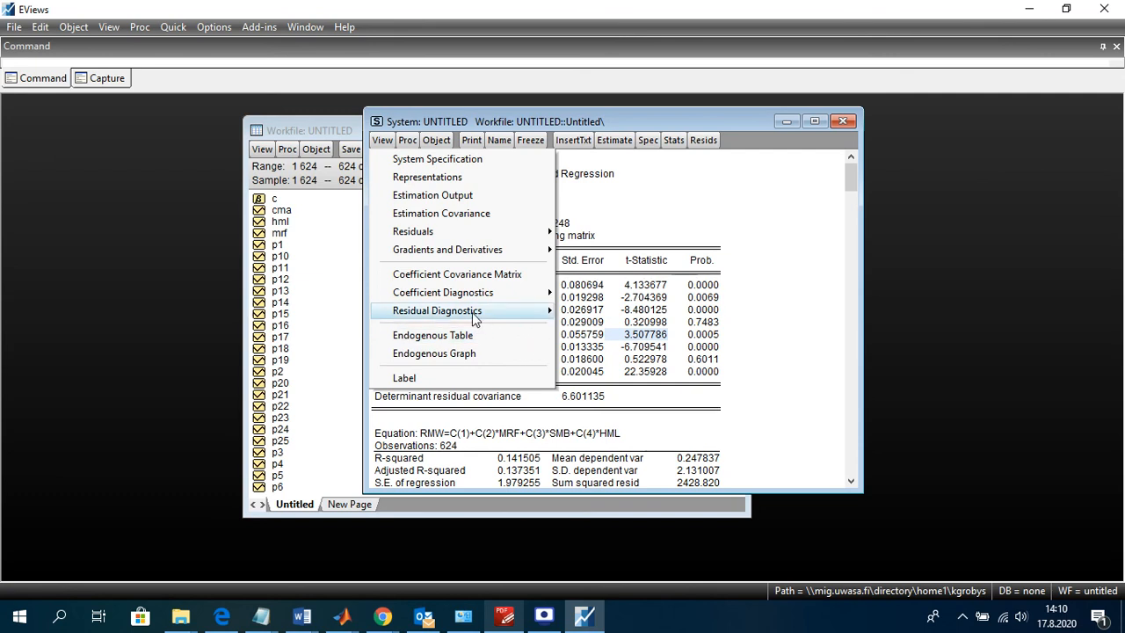
mouse_move(463, 293)
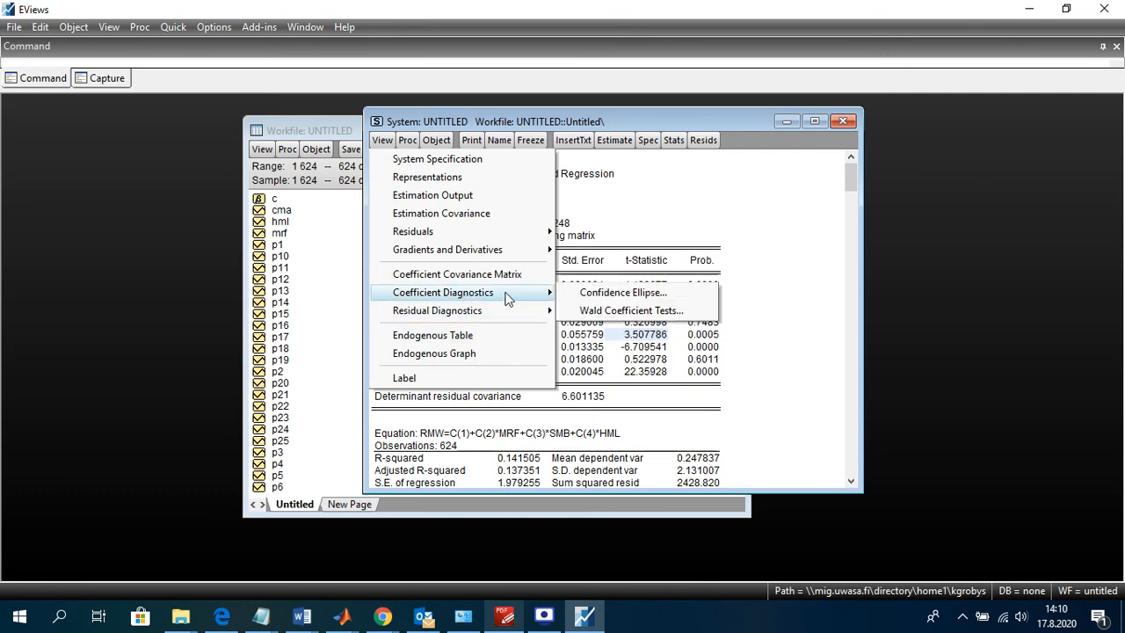
click(653, 314)
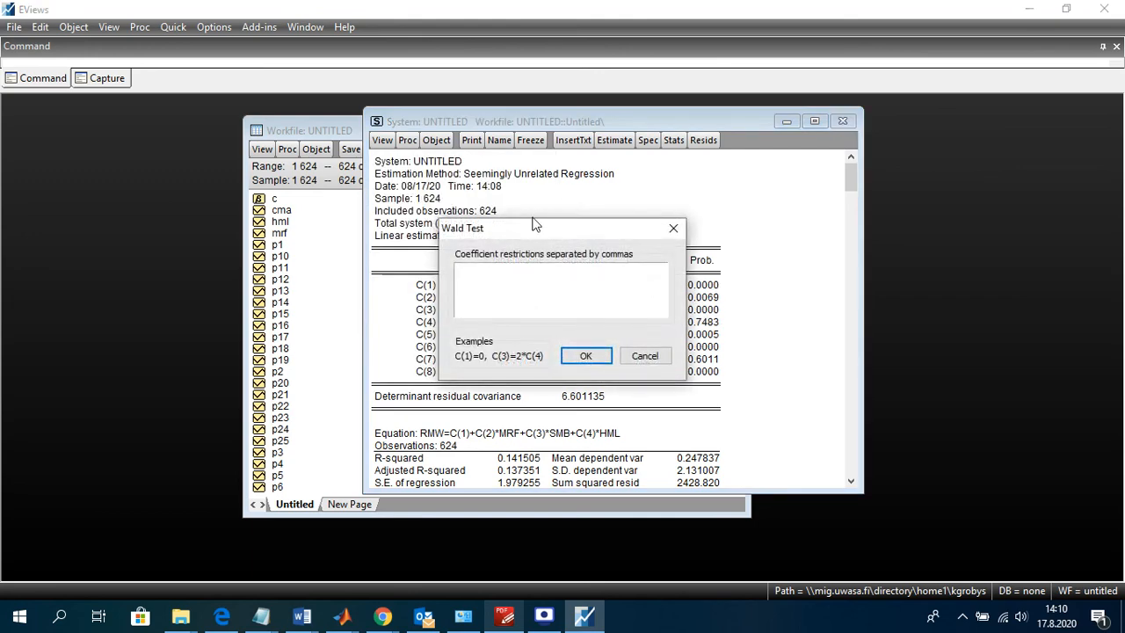
text(c)
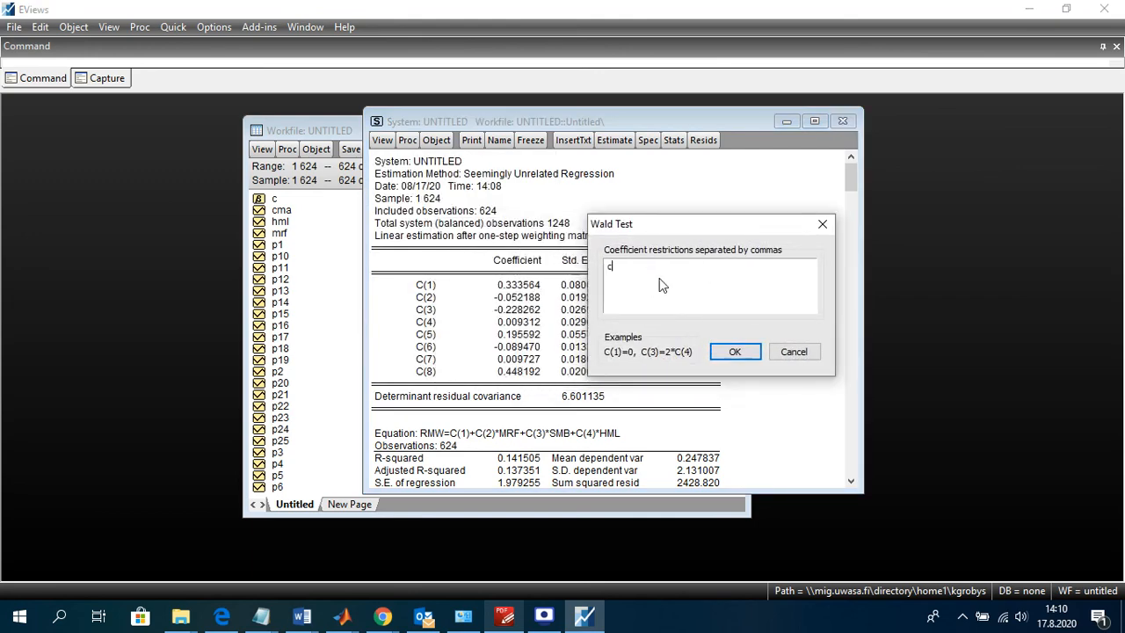
text((1)=c(5)=0)
drag(718, 230, 862, 244)
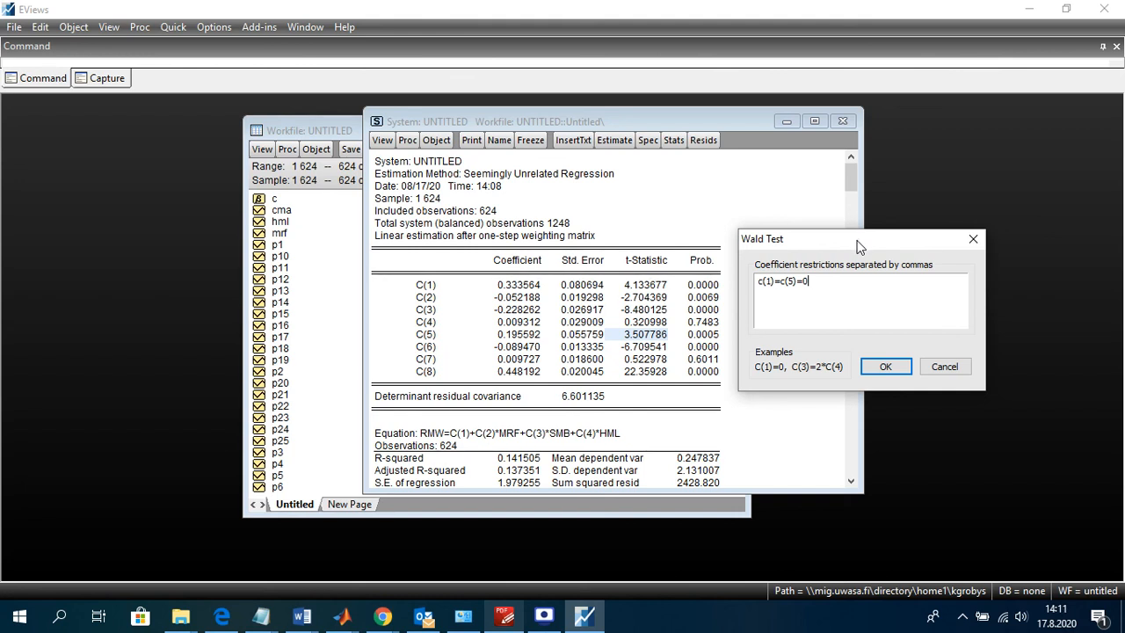
drag(860, 246, 861, 243)
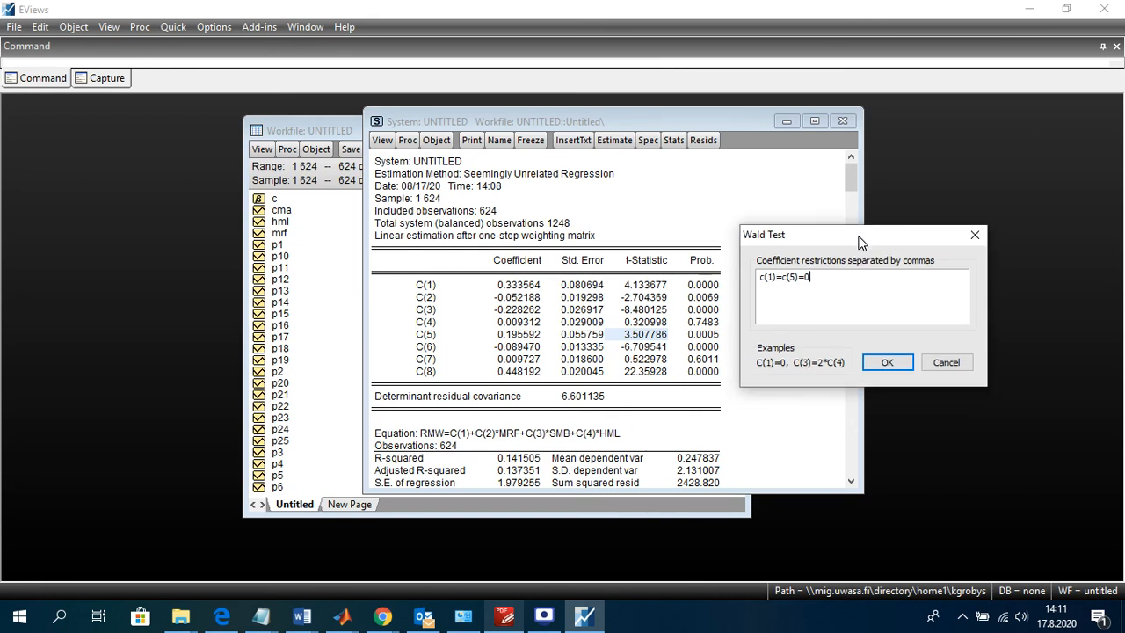
click(888, 364)
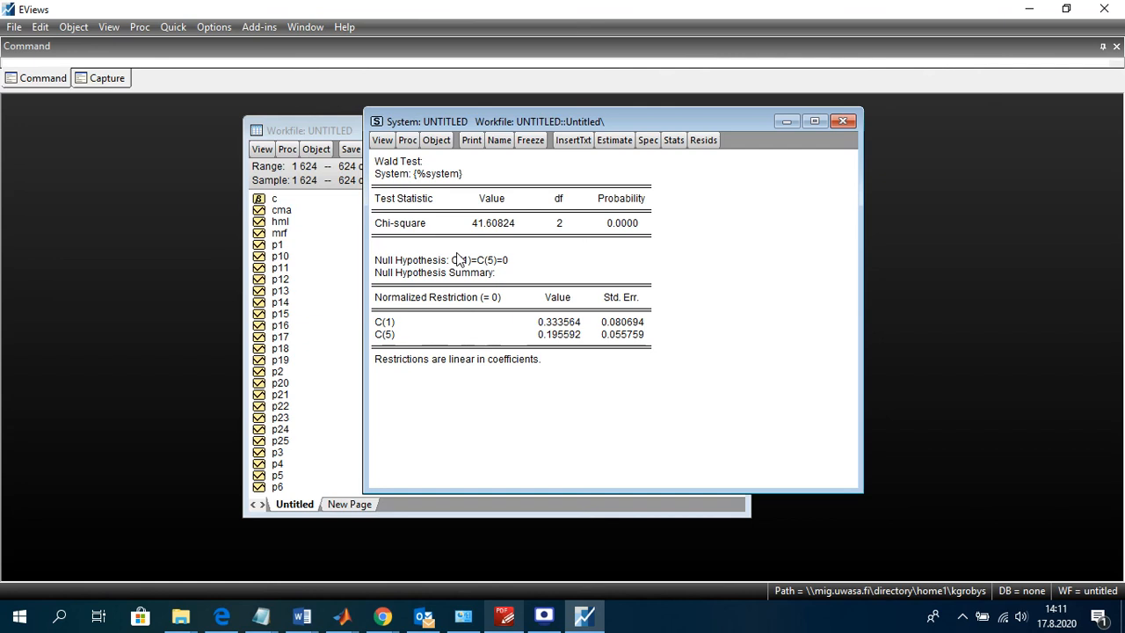
Examine the chi-square value and its probability in the Wald test output for the RMW and CMA intercepts.
click(495, 225)
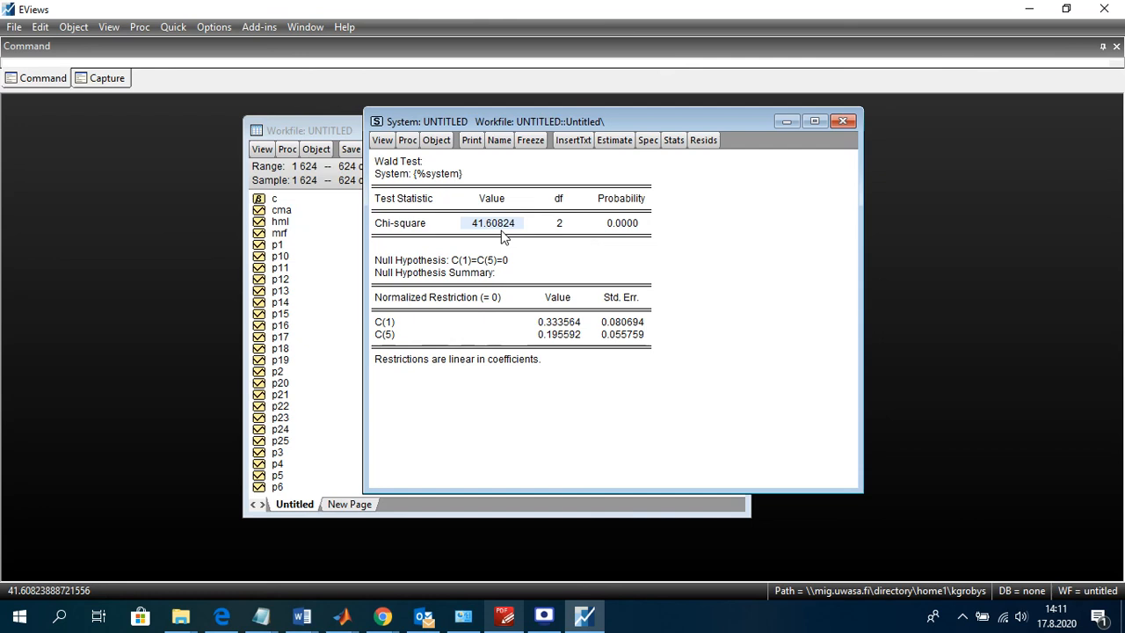
click(629, 200)
click(627, 224)
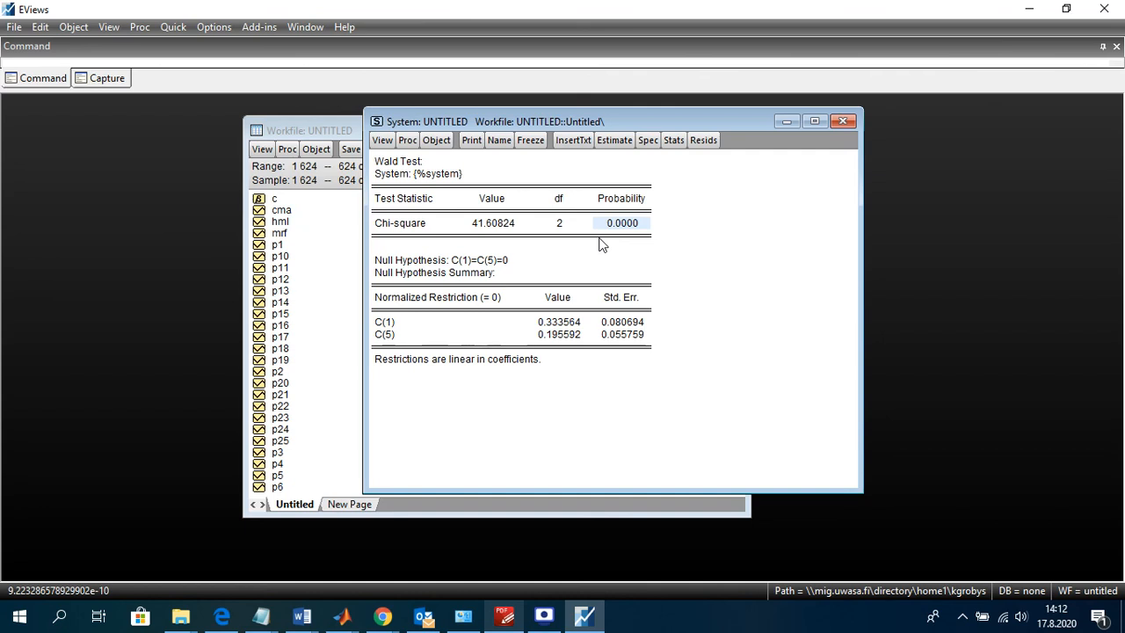
Close and delete the untitled RMW and CMA system without naming or storing it, and shift the workfile window slightly.
click(844, 122)
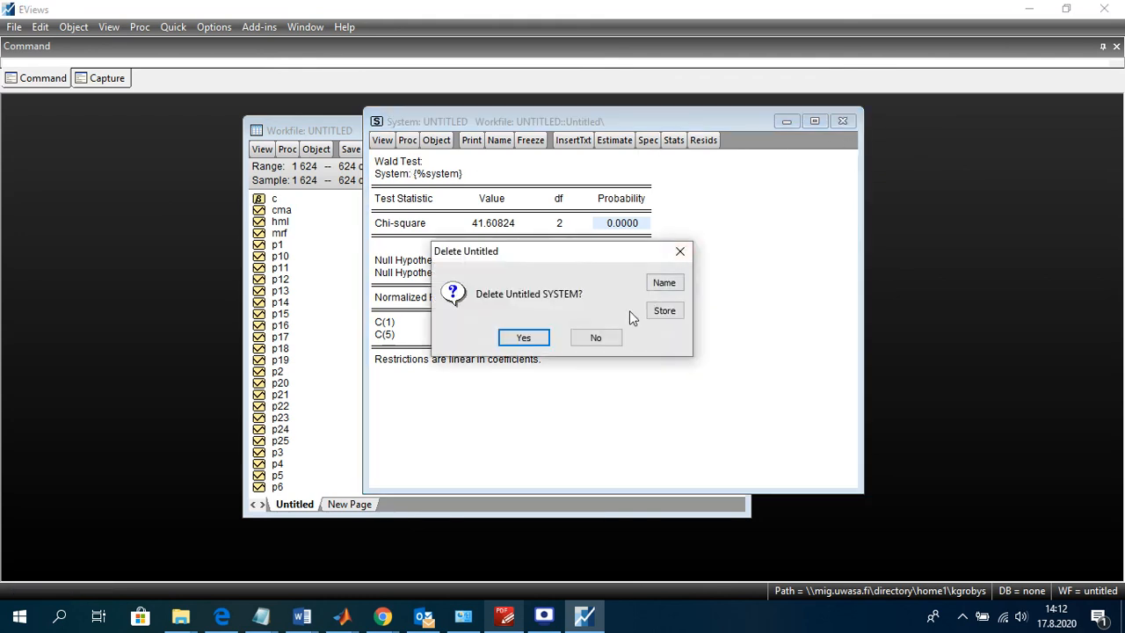
click(524, 339)
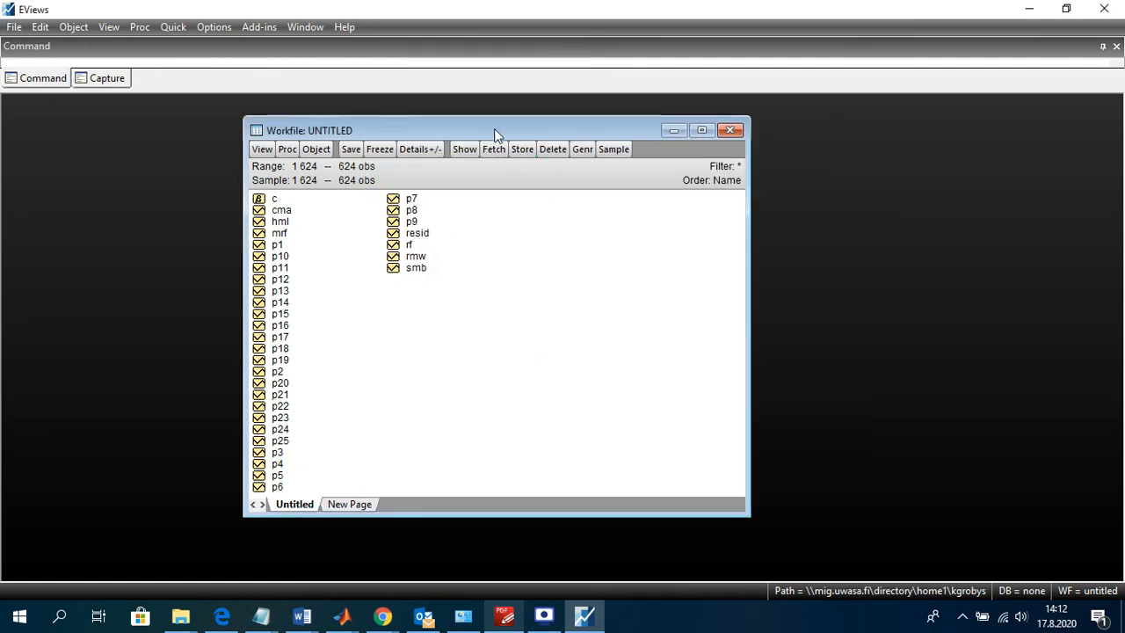
drag(494, 129, 531, 125)
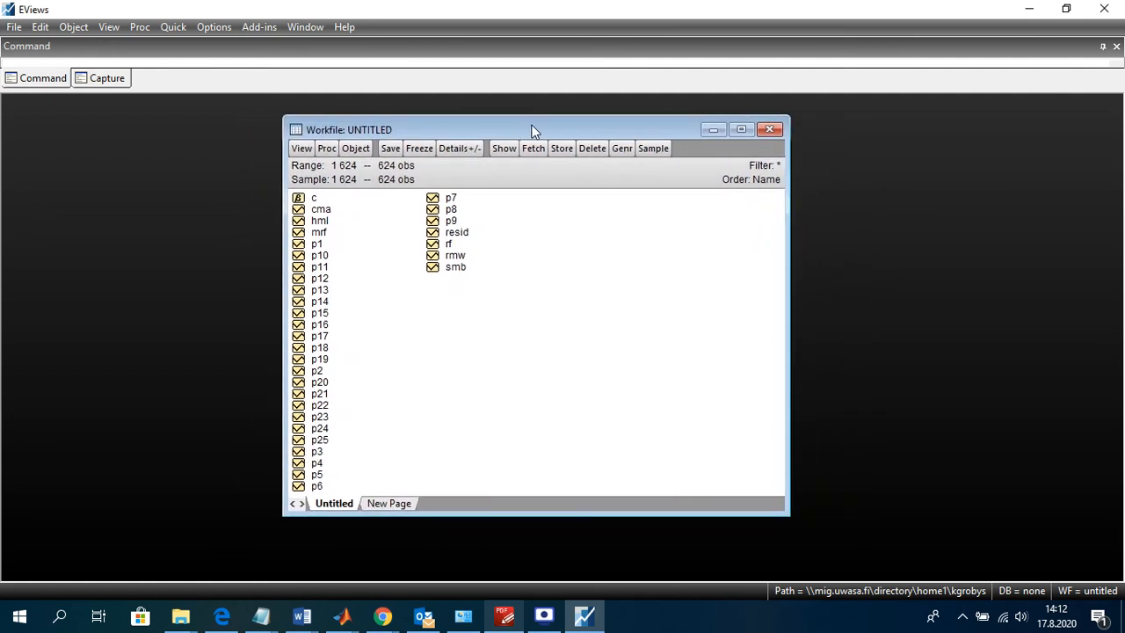